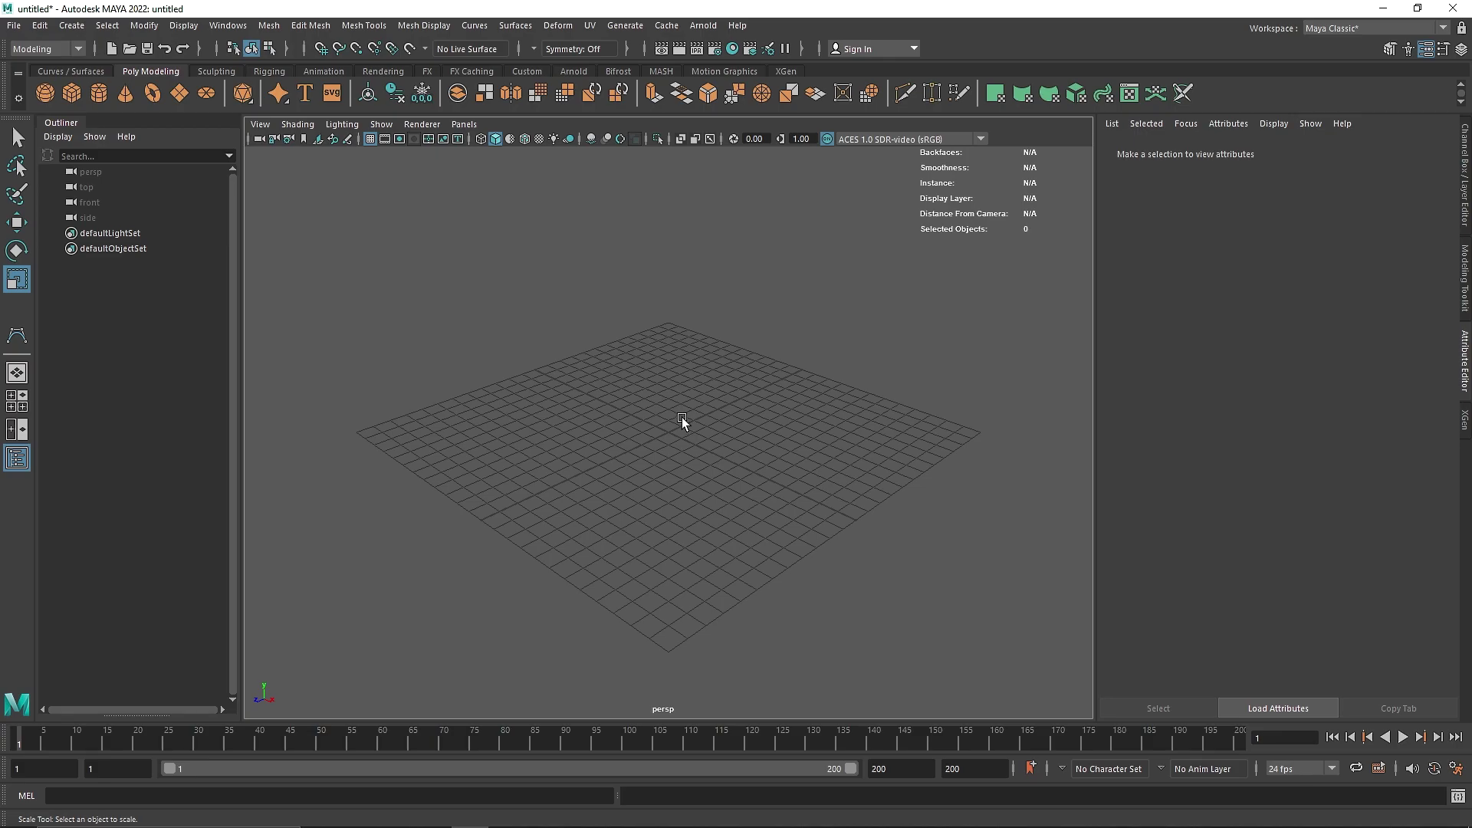
Step: Draw an S-shaped CV curve rising from the grid origin in the front view
left_click(71, 25)
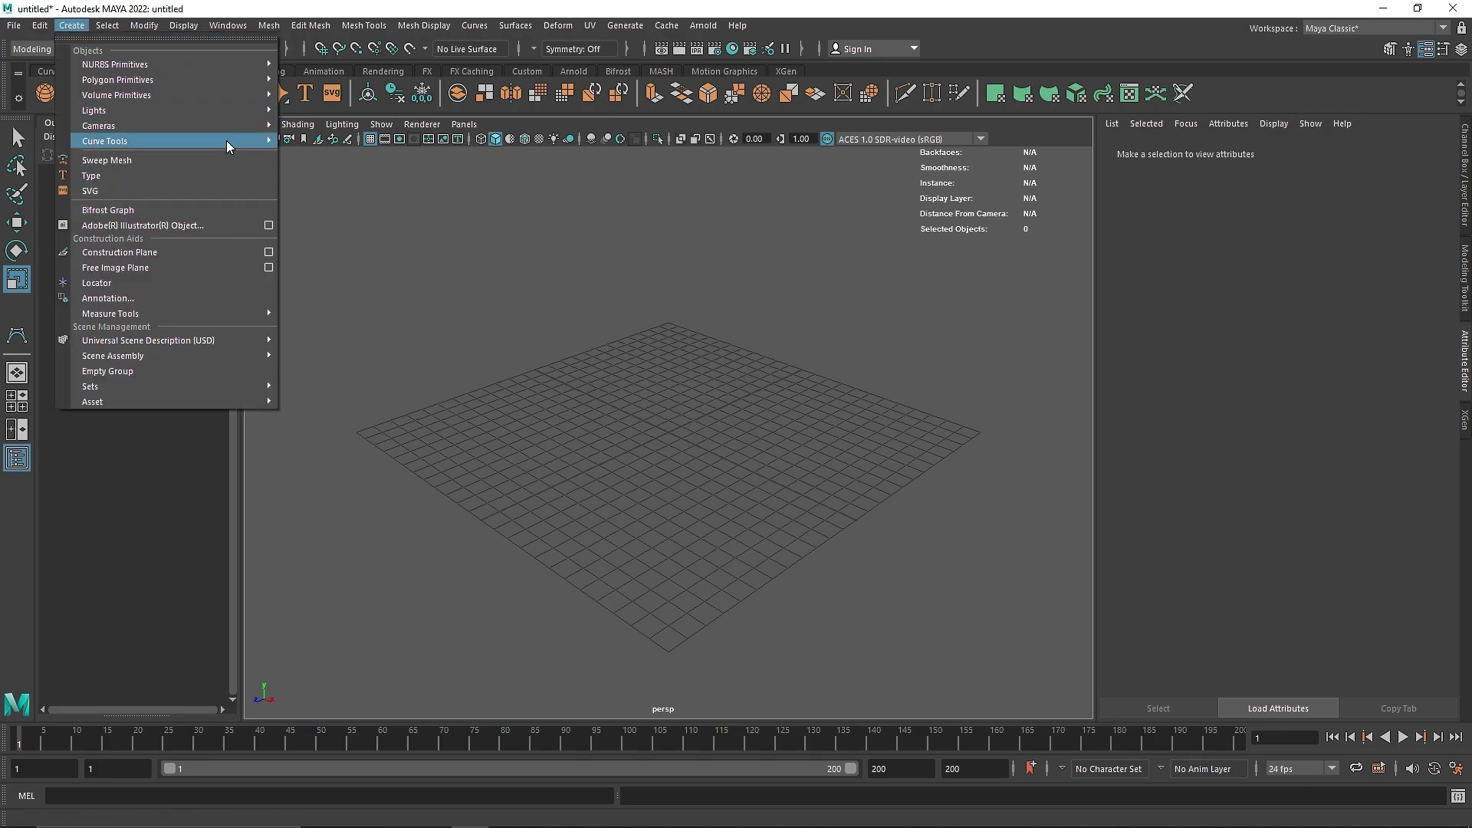
mouse_move(227, 140)
left_click(342, 144)
key("space")
key("space")
scroll(586, 485, "down", 5)
left_click(640, 554)
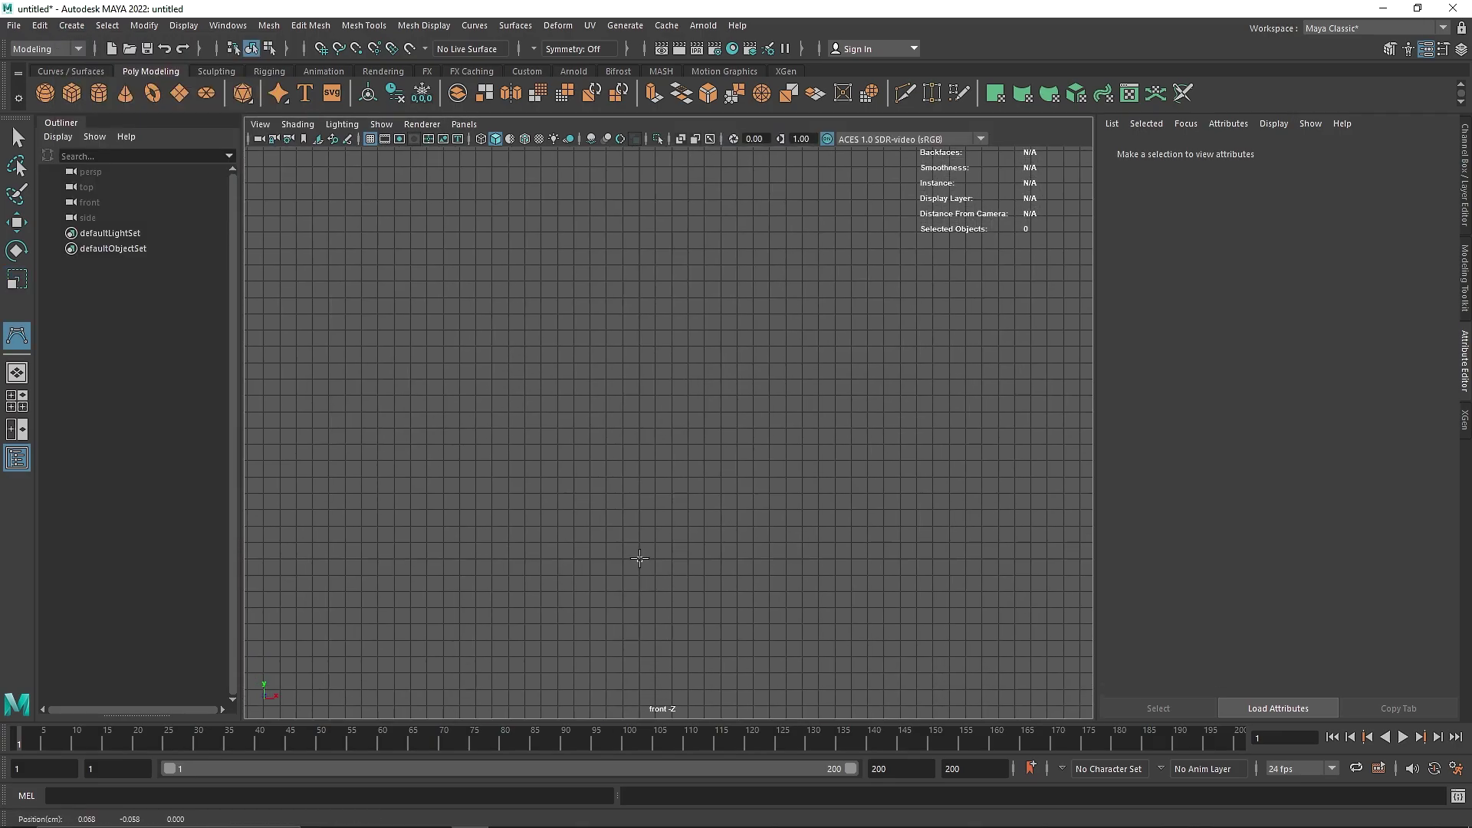
left_click(614, 426)
left_click(645, 278)
left_click(748, 163)
middle_click_drag(699, 158, 716, 384, "alt")
left_click(635, 224)
scroll(696, 403, "down", 2)
middle_click_drag(748, 541, 725, 498, "alt")
key("Return")
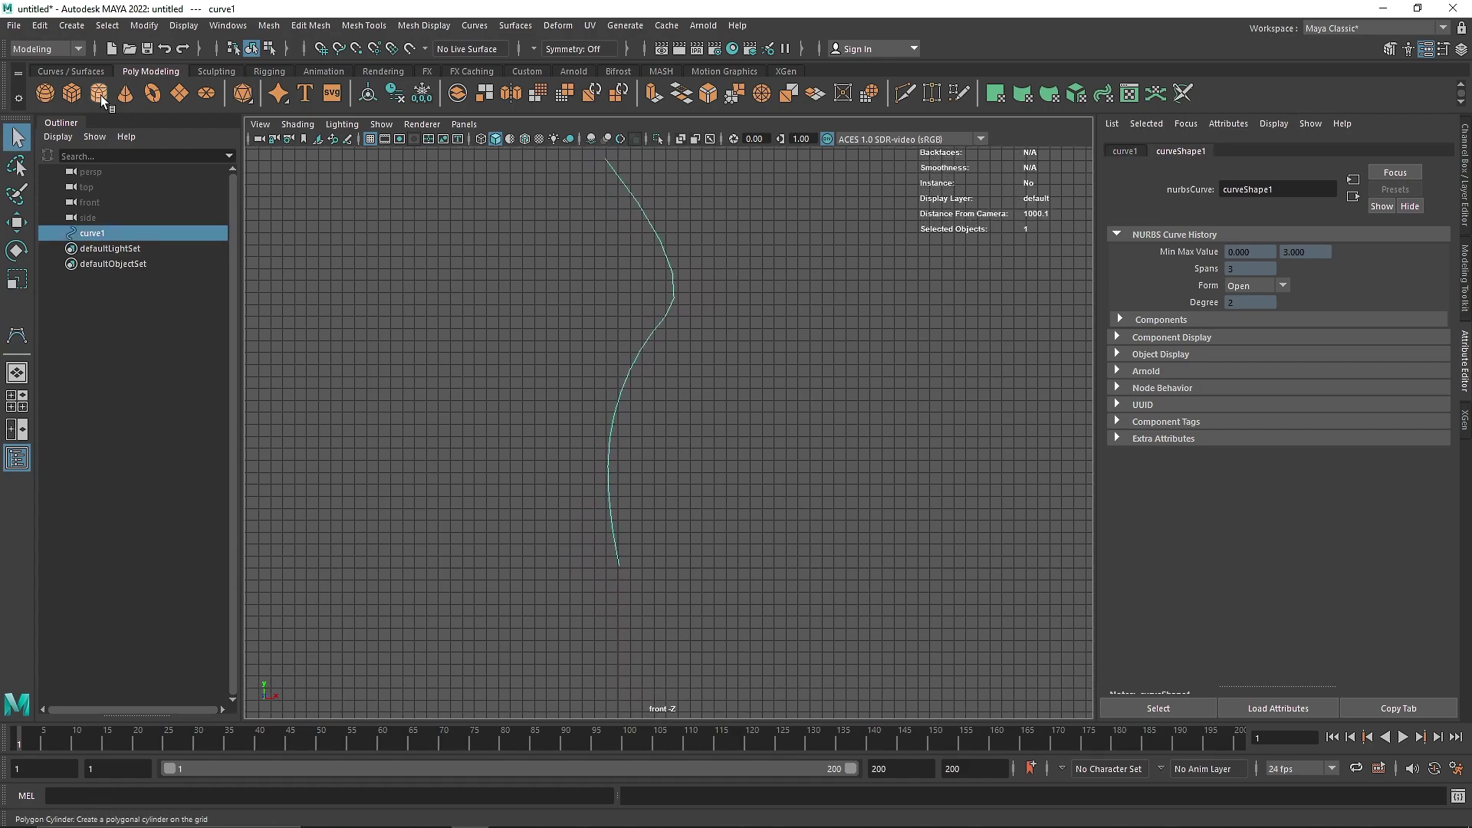
Step: Create a polygon cylinder at the base of the curve
left_click(99, 93)
scroll(620, 594, "up", 5)
middle_click_drag(580, 661, 658, 362, "alt")
scroll(621, 487, "up", 5)
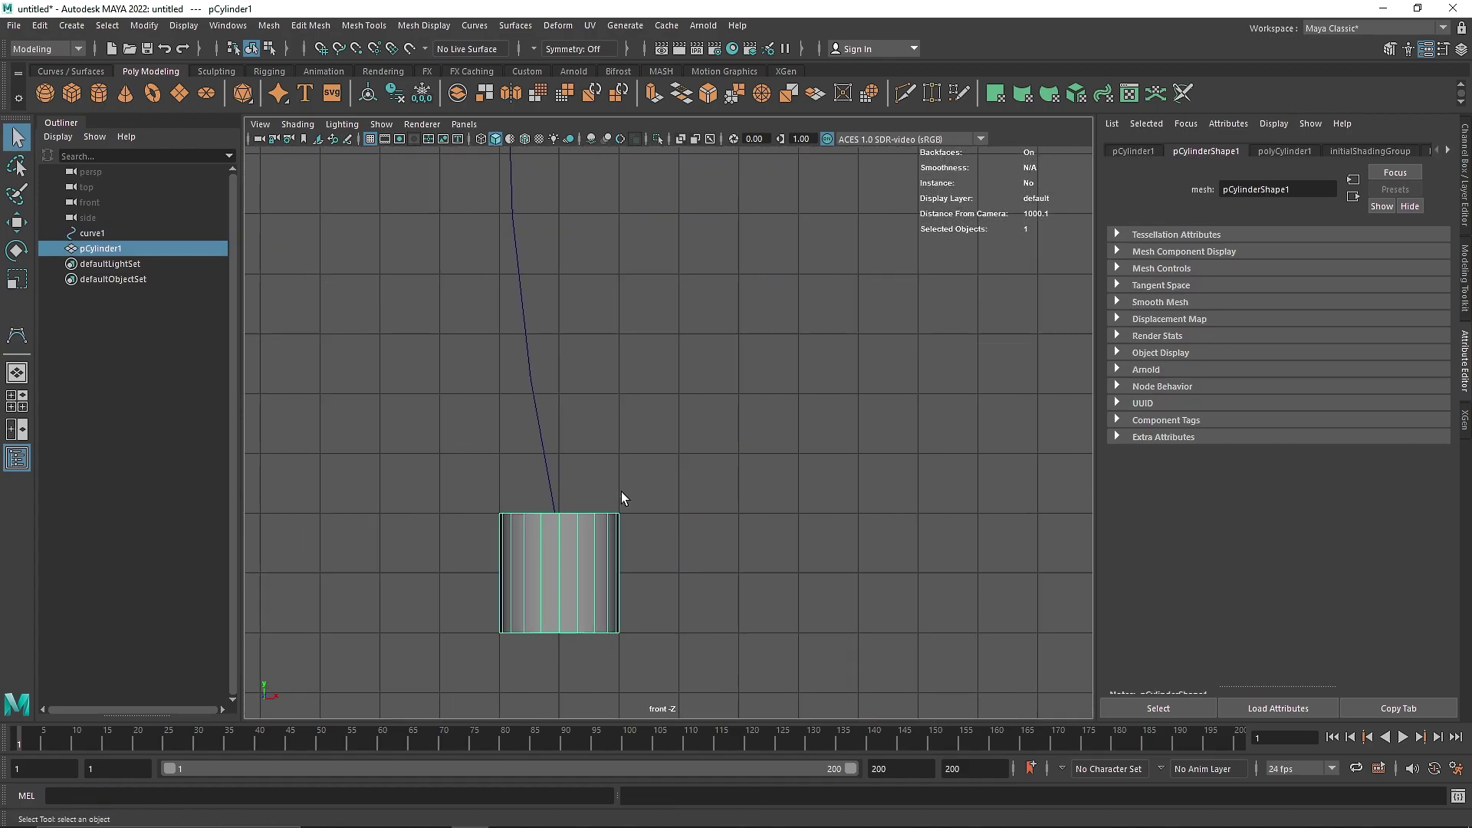
middle_click_drag(547, 602, 719, 445, "alt")
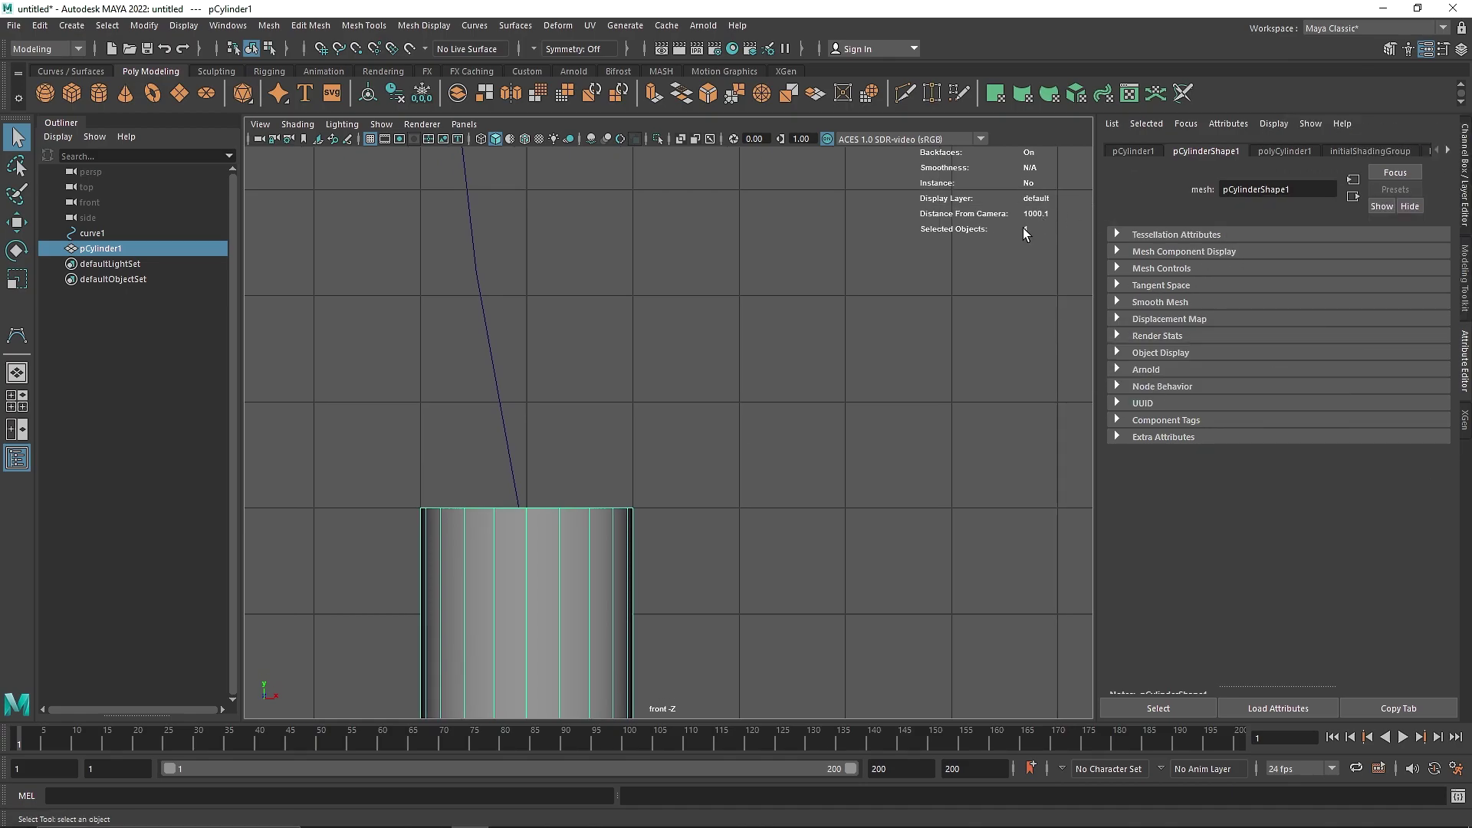
Step: Set the cylinder's Subdivisions Axis to 8 and Subdivisions Caps to 0
key("space")
key("space")
left_click_drag(836, 430, 803, 513, "alt")
key("f")
left_click_drag(693, 430, 869, 397, "alt")
left_click(1464, 205)
left_click(1282, 327)
left_click(1407, 364)
type("8")
left_click(1415, 387)
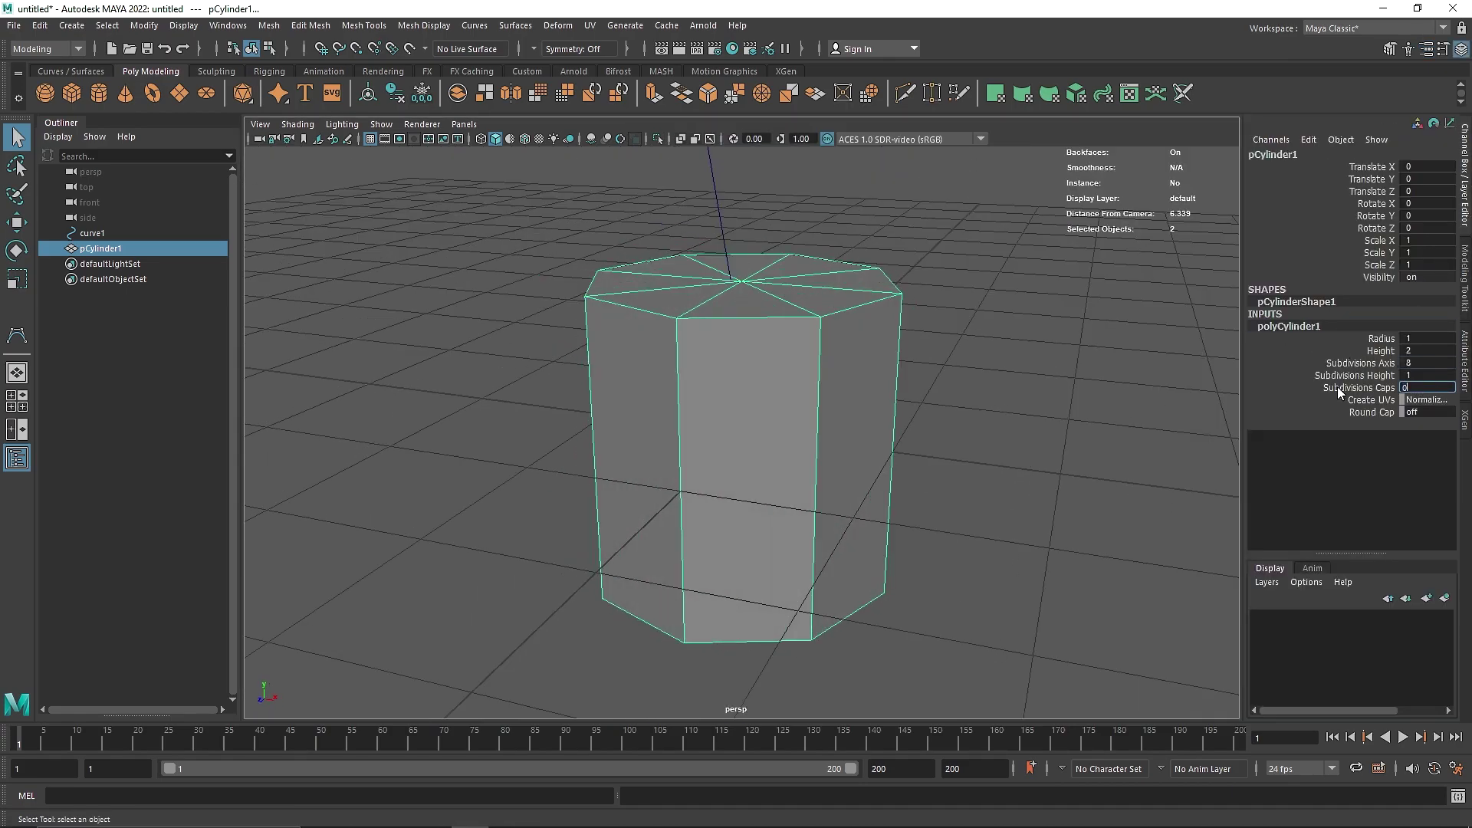
type("0")
left_click(989, 340)
Step: Extrude the cylinder's top face along the curve
left_click(693, 305)
scroll(697, 310, "down", 4)
right_click_drag(734, 307, 734, 317)
left_click(733, 348)
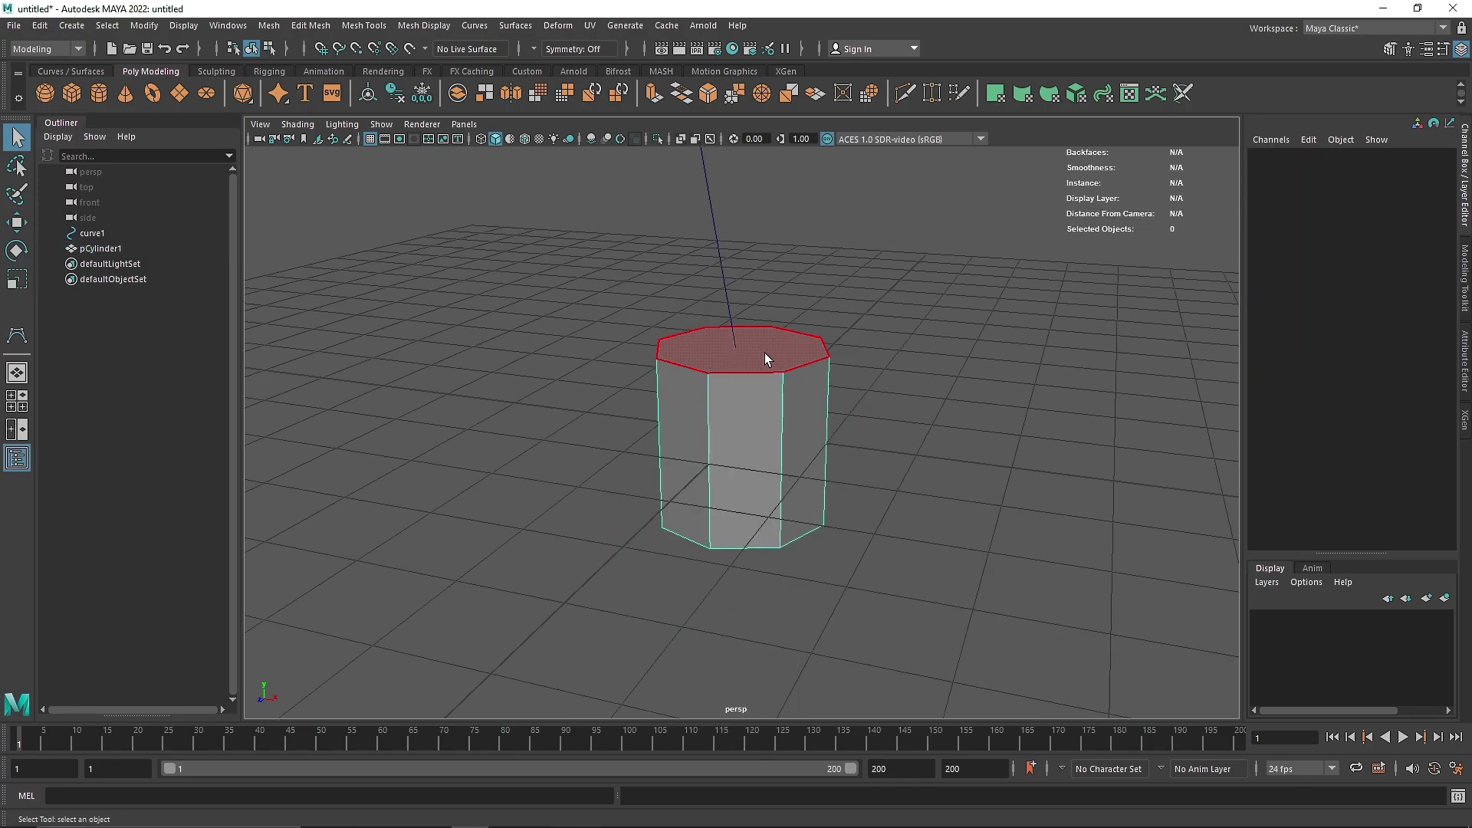
left_click(765, 353)
left_click(715, 231, "shift")
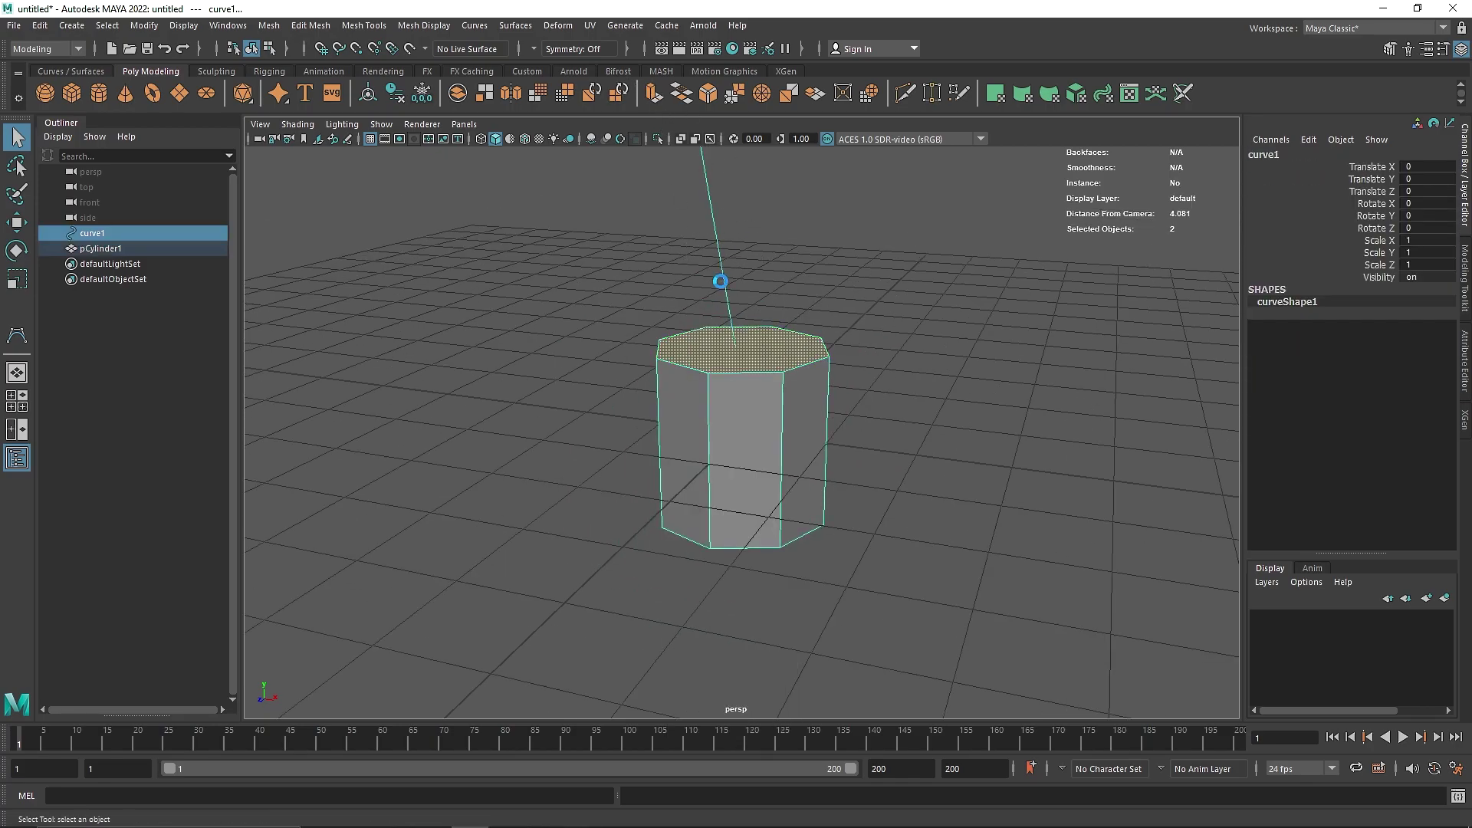
left_click(646, 91)
Step: Set the face extrusion's Divisions to 18 so the mesh follows the curve
scroll(733, 310, "down", 5)
left_click_drag(968, 400, 1081, 400)
left_click_drag(720, 316, 792, 307, "alt")
scroll(792, 307, "up", 5)
middle_click_drag(808, 305, 760, 410, "alt")
left_click_drag(763, 315, 734, 291, "alt")
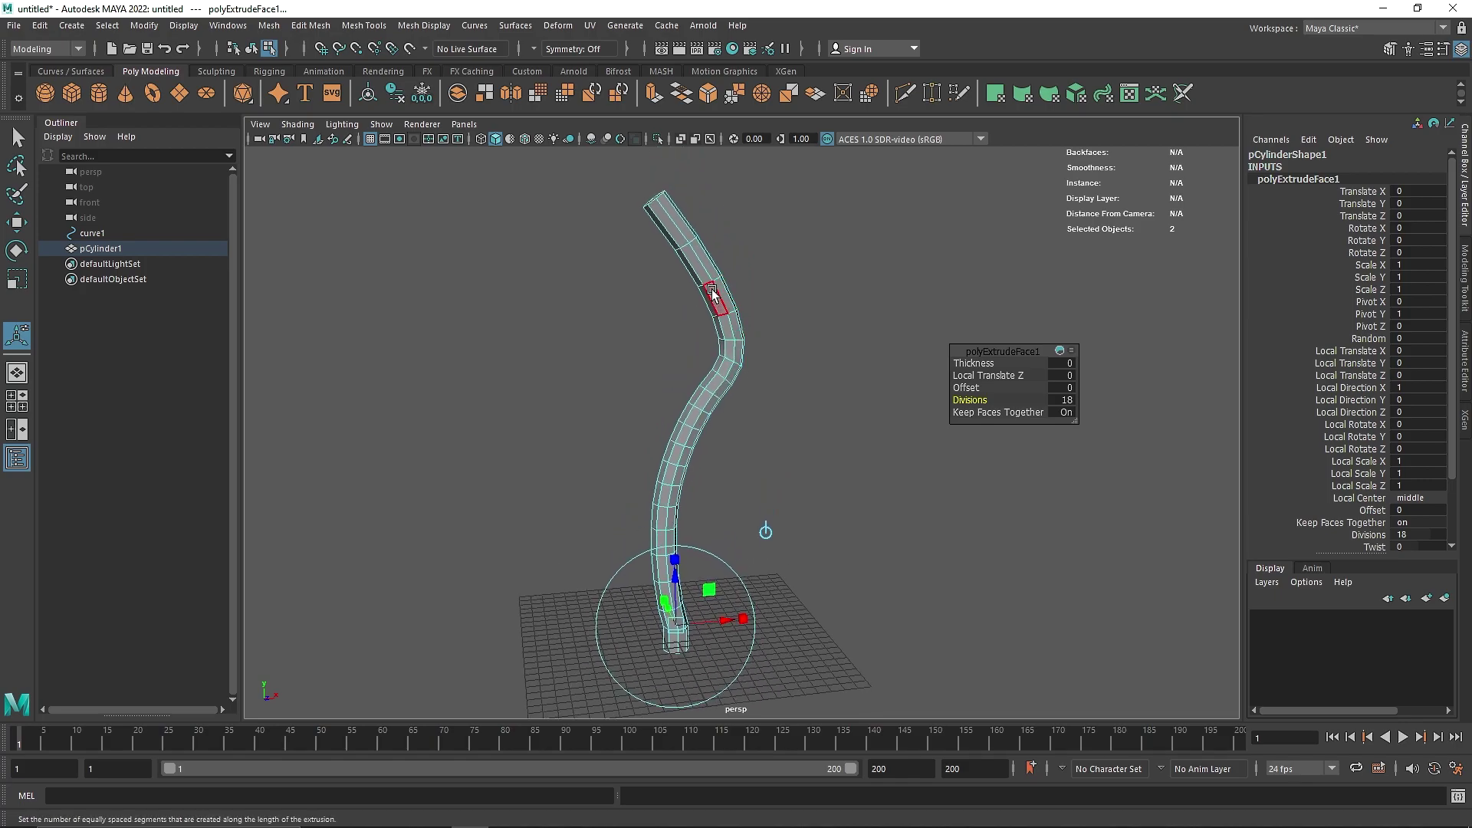
left_click_drag(780, 365, 735, 400, "alt")
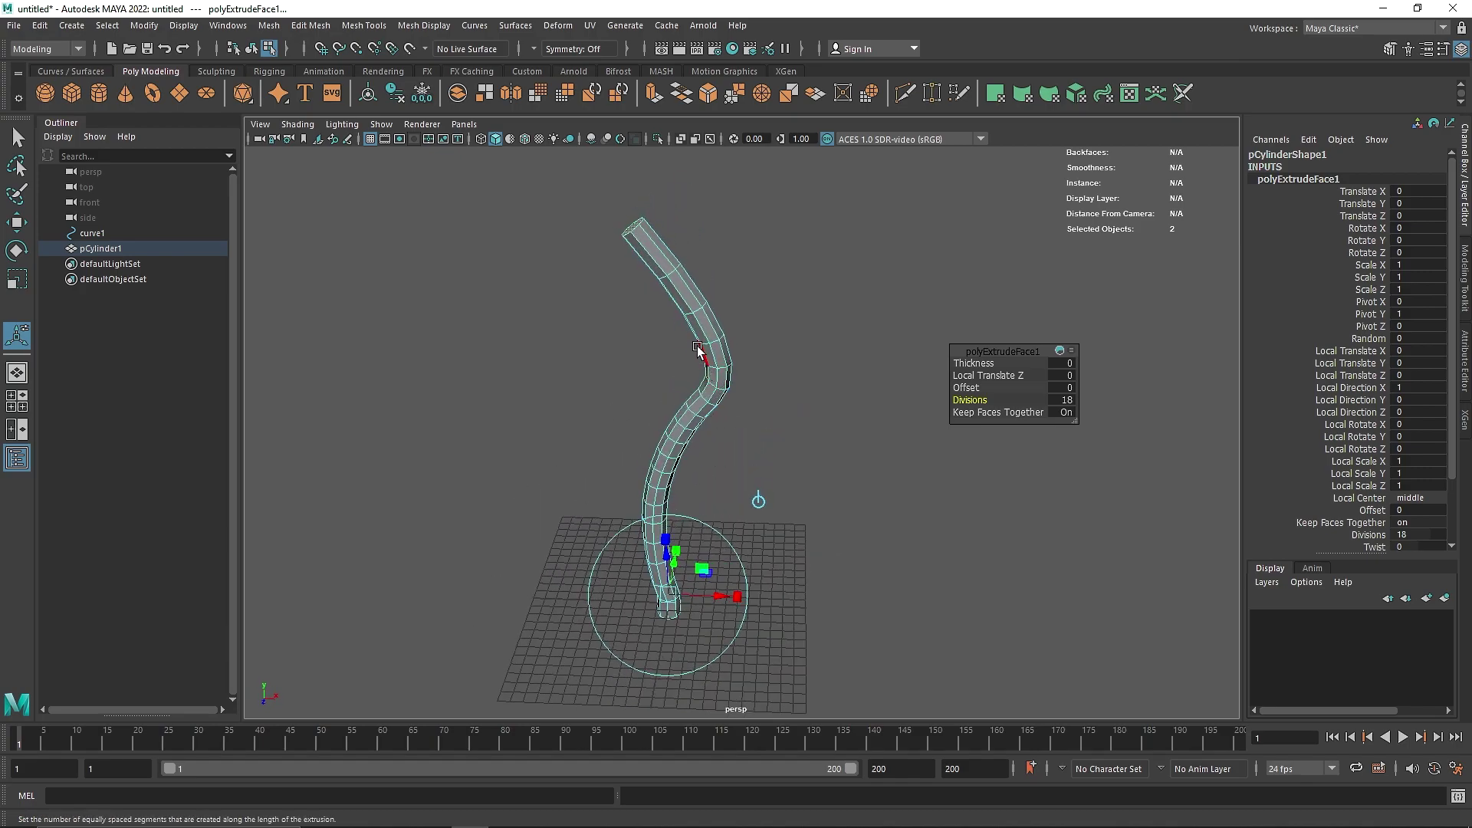
Step: Return the extruded cylinder to object mode and delete it
right_click_drag(698, 347, 839, 296)
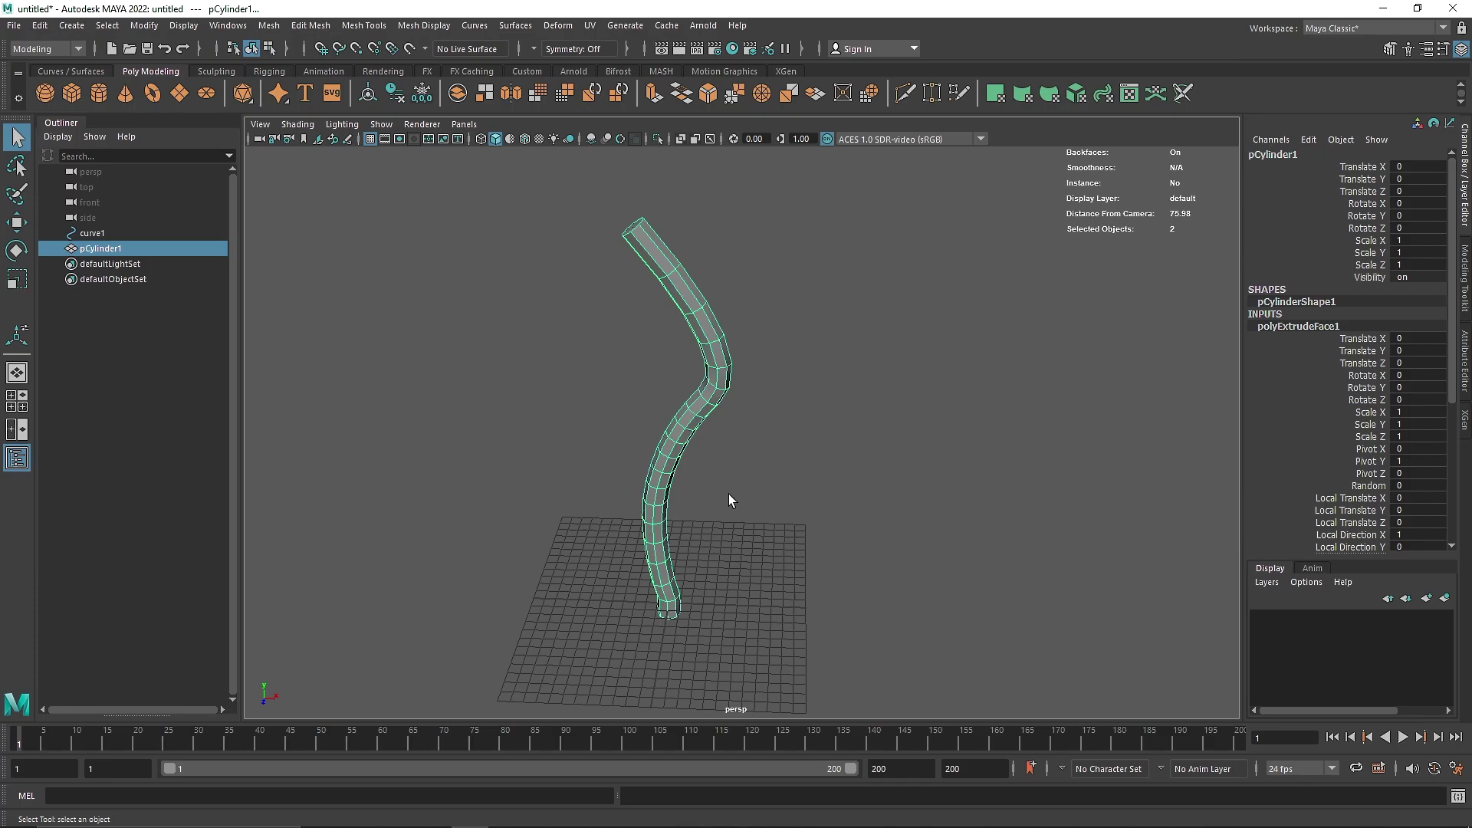
left_click_drag(701, 504, 686, 544, "alt")
key("Delete")
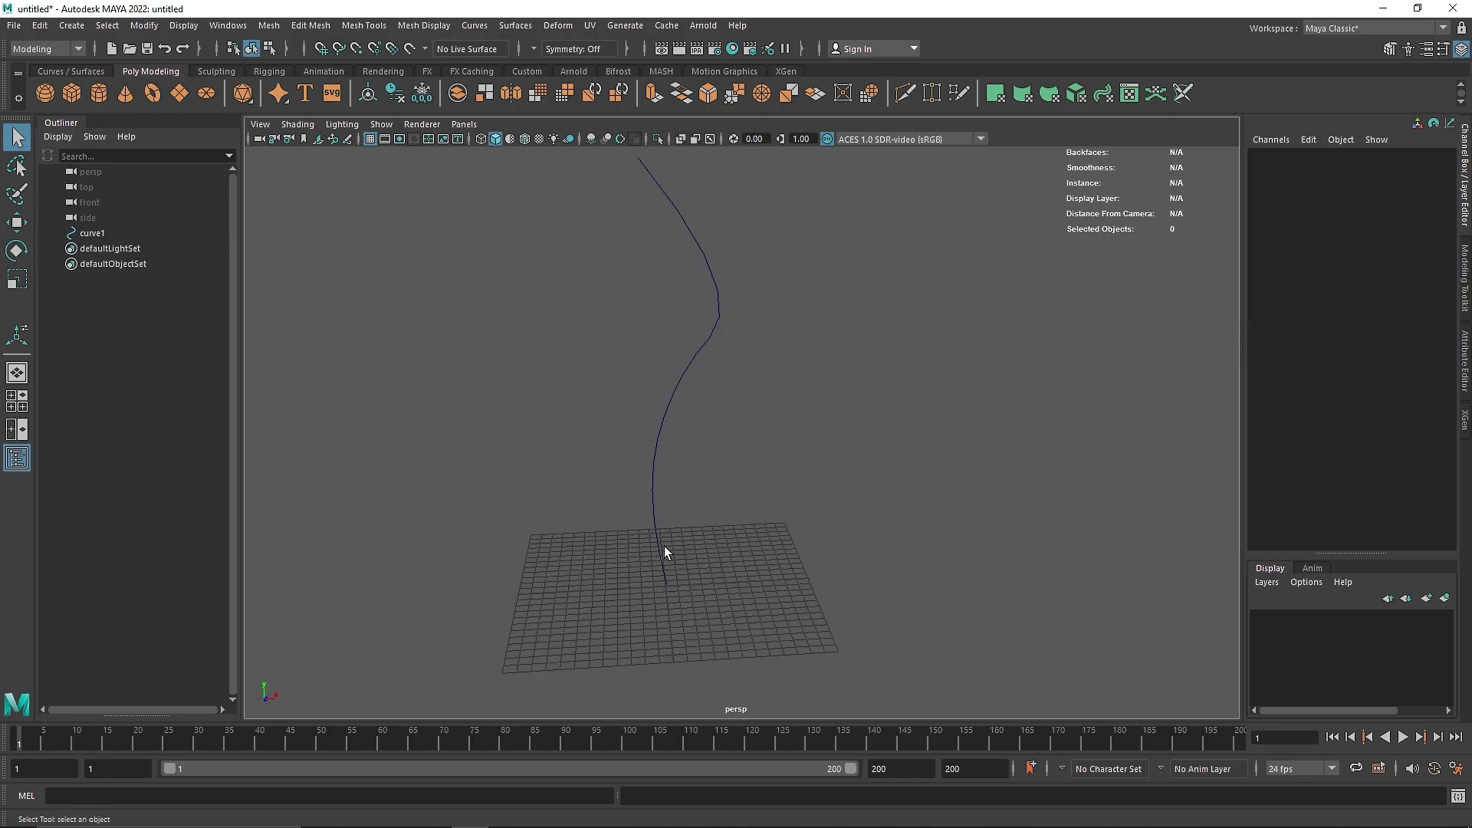
Step: Create a NURBS circle at the origin and extrude it along the curve as a tube surface
left_click(70, 70)
left_click(45, 93)
scroll(617, 594, "up", 3)
middle_click_drag(627, 642, 658, 524, "alt")
left_click(623, 583, "shift")
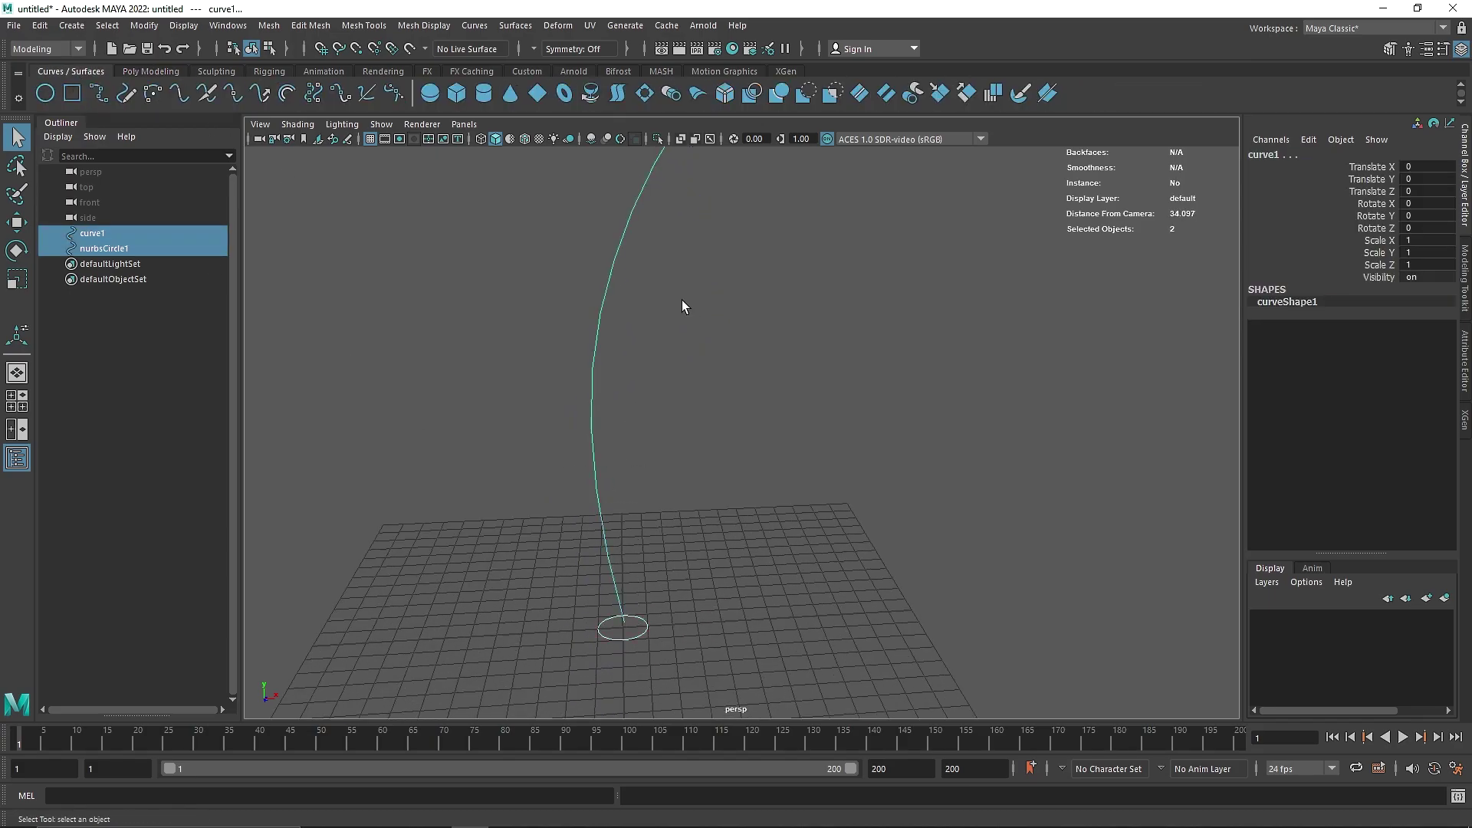
left_click(668, 94)
scroll(665, 492, "down", 5)
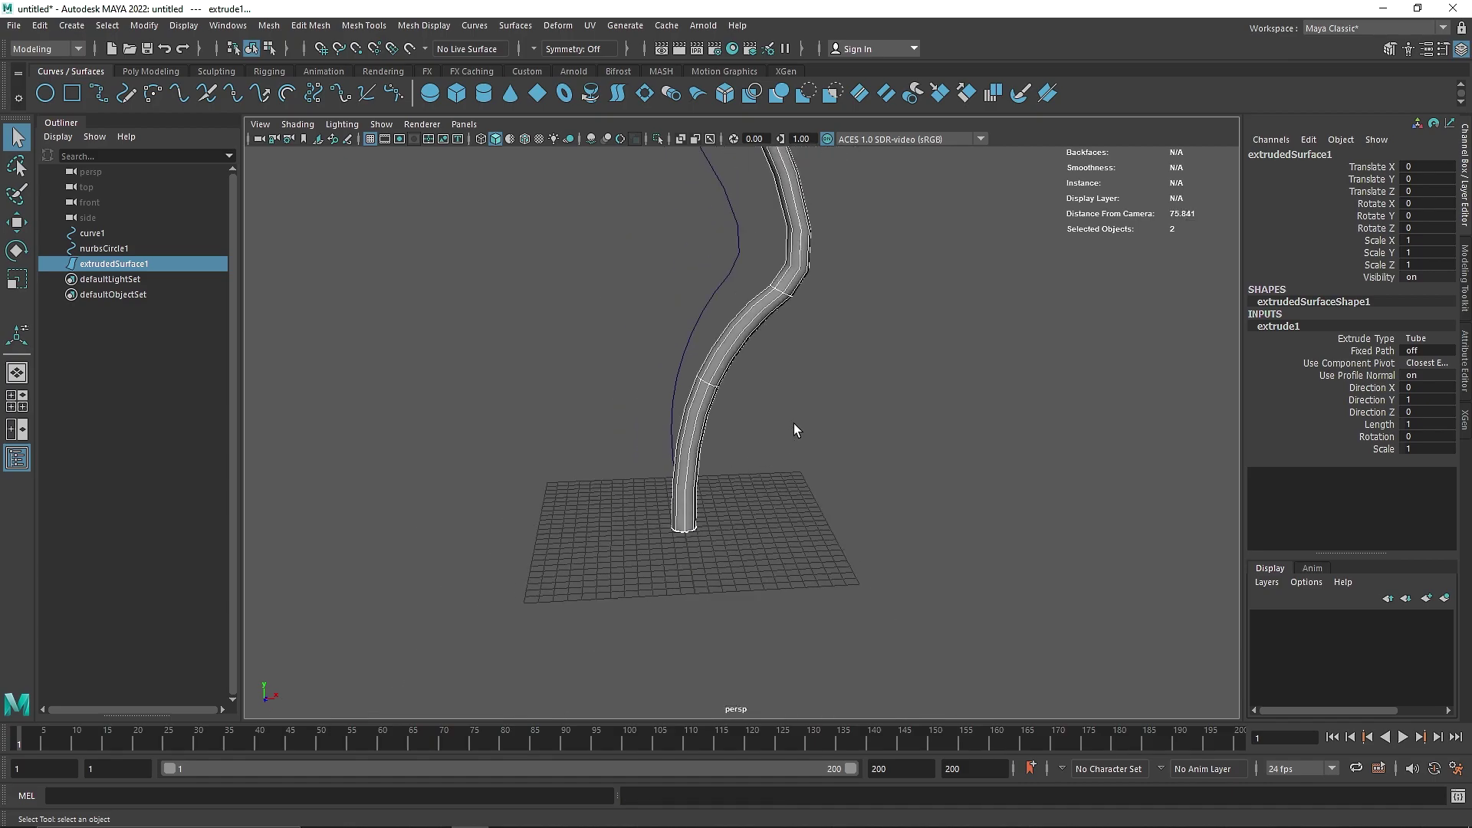
middle_click_drag(690, 176, 661, 333, "alt")
scroll(728, 590, "down", 3)
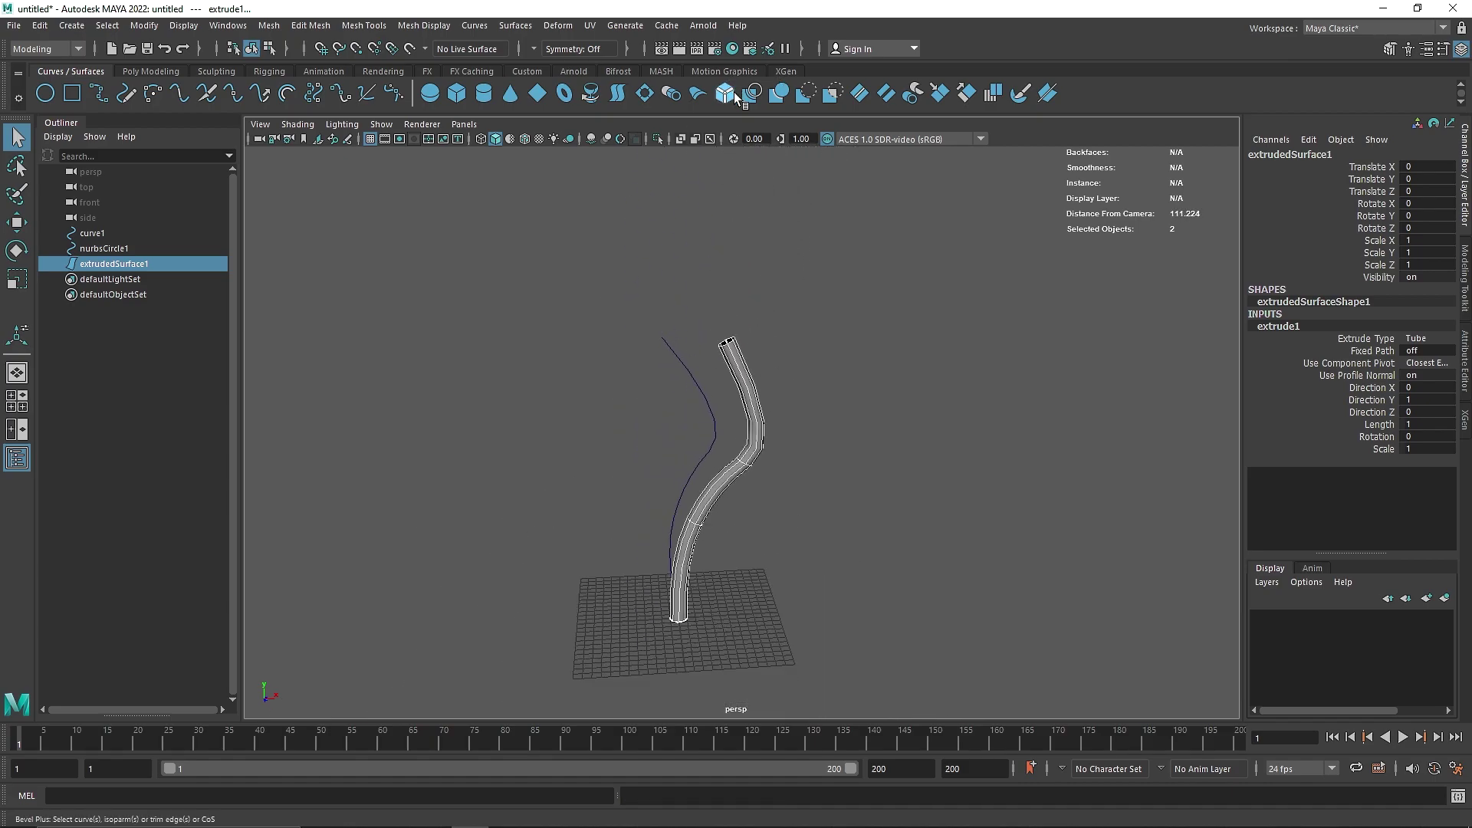
Step: Review the surface Extrude options and close them without applying anything
left_click(515, 25)
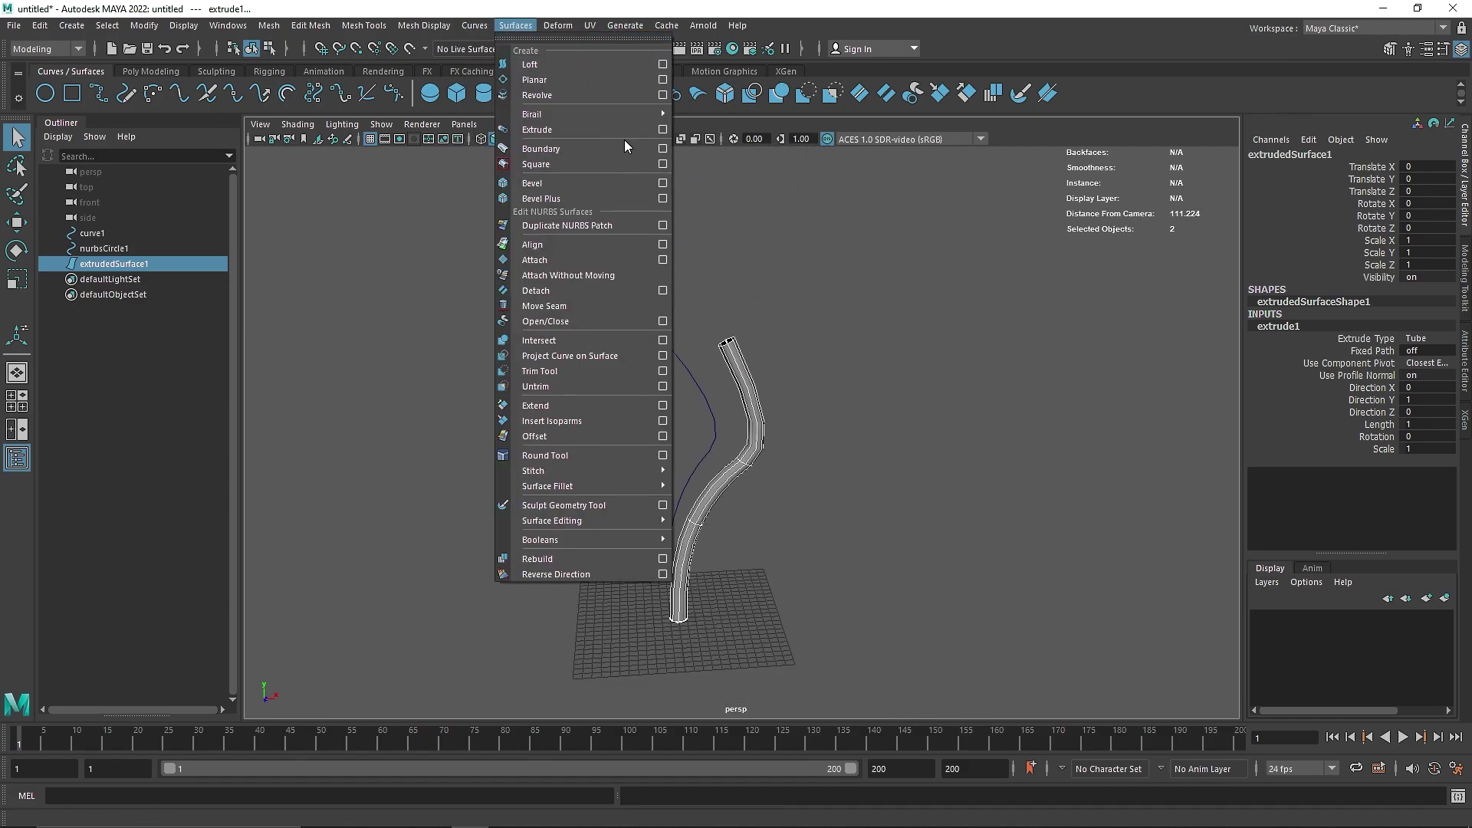
left_click(663, 130)
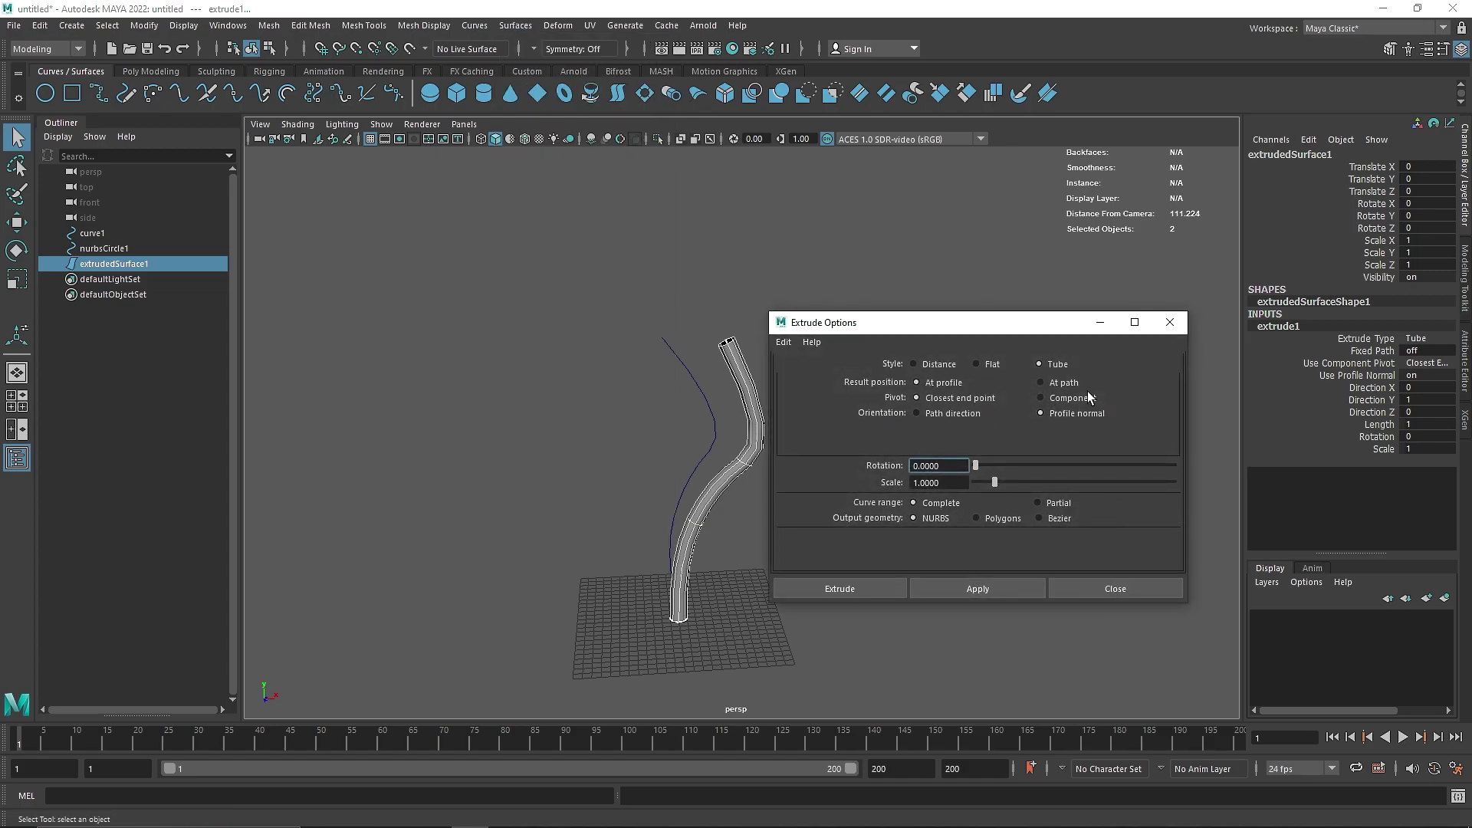
left_click(1171, 322)
Step: Delete the curve, the circle and the extruded surface and bring back the polygon modeling tools
left_click_drag(411, 368, 782, 659)
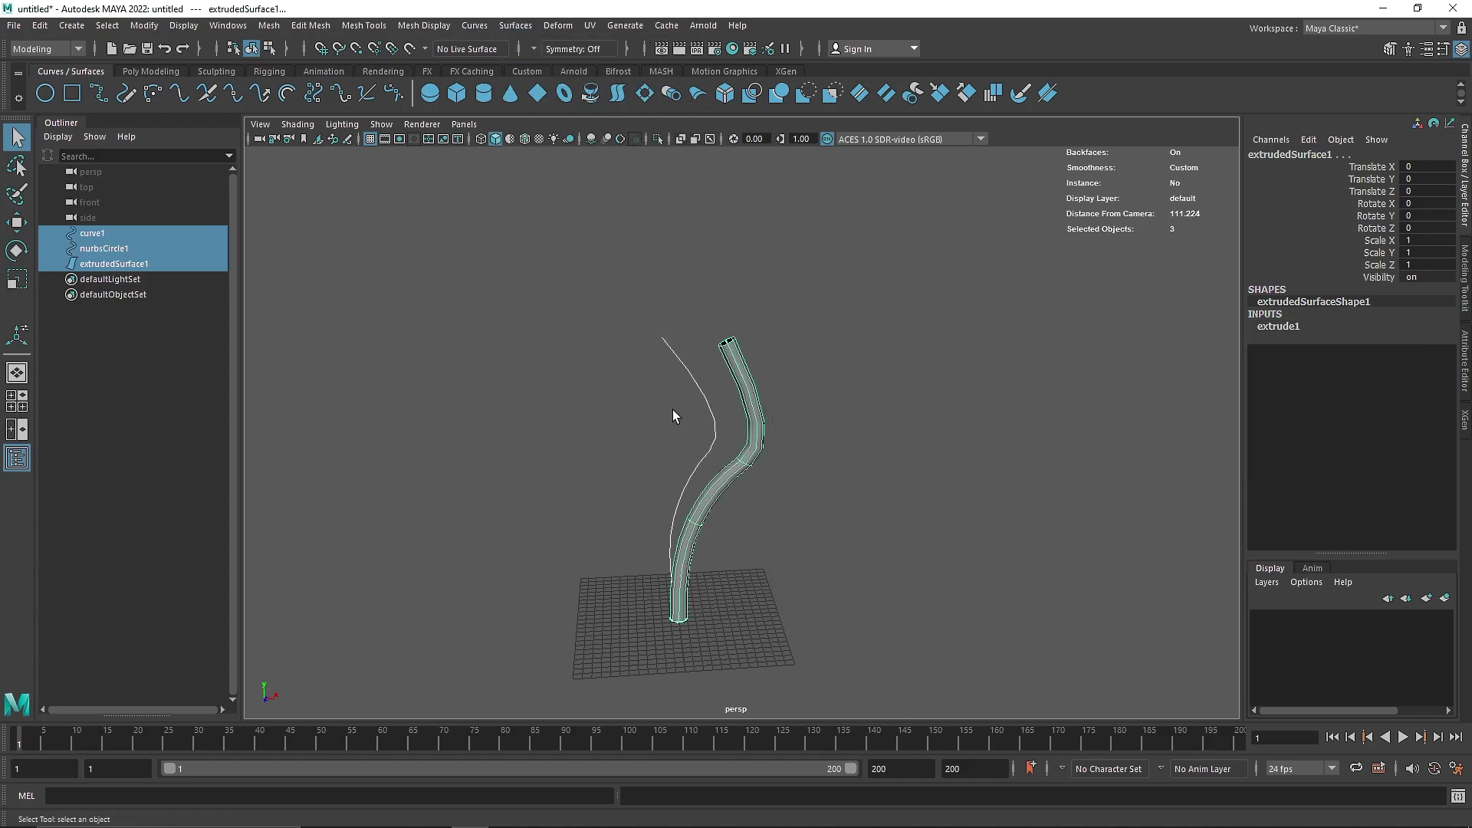
key("Delete")
left_click(156, 72)
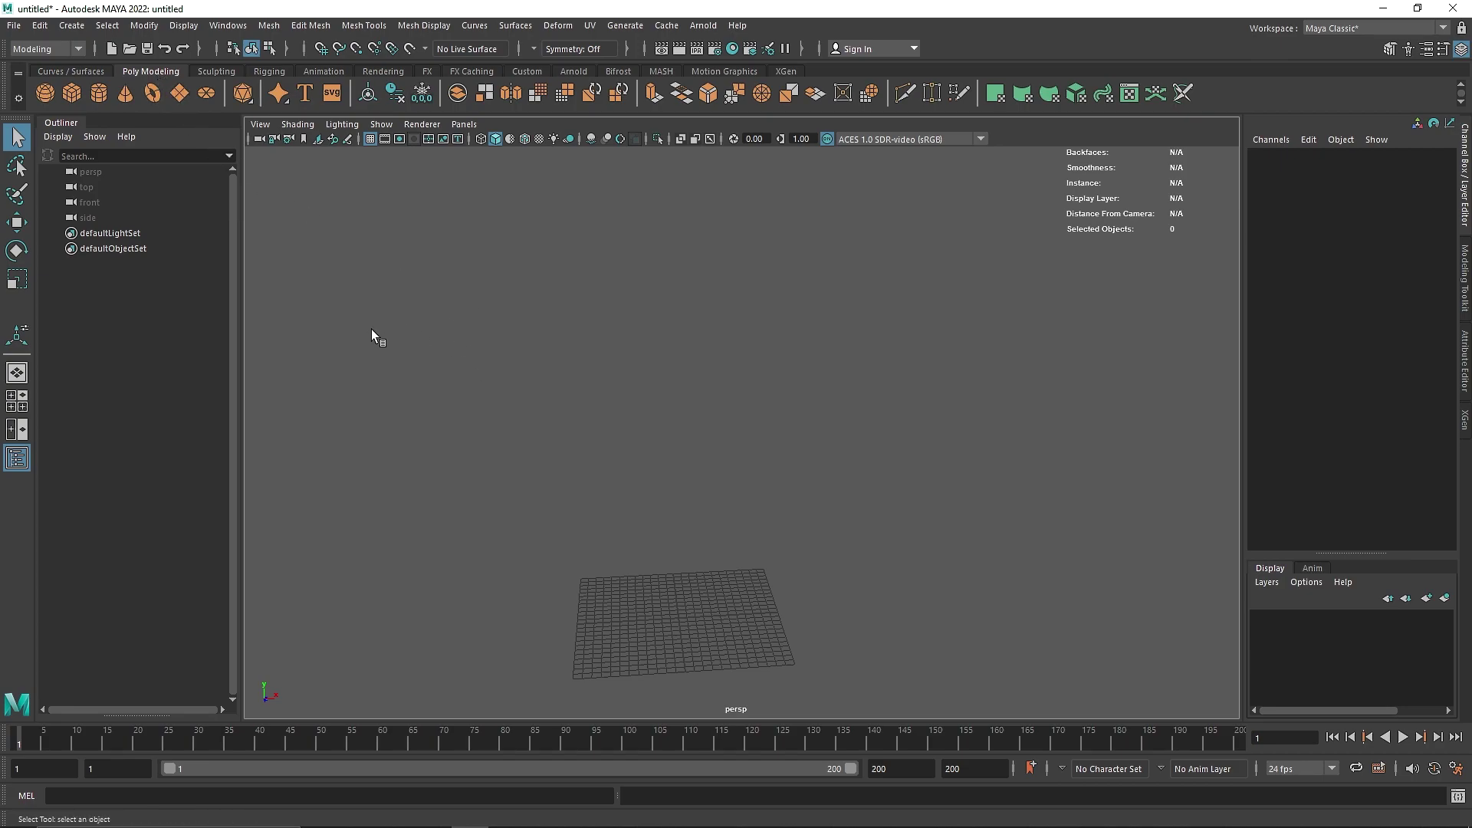
Step: Draw a looping CV curve in the front view, rising from the grid origin and curling over and back down
left_click(71, 25)
mouse_move(238, 142)
left_click(311, 145)
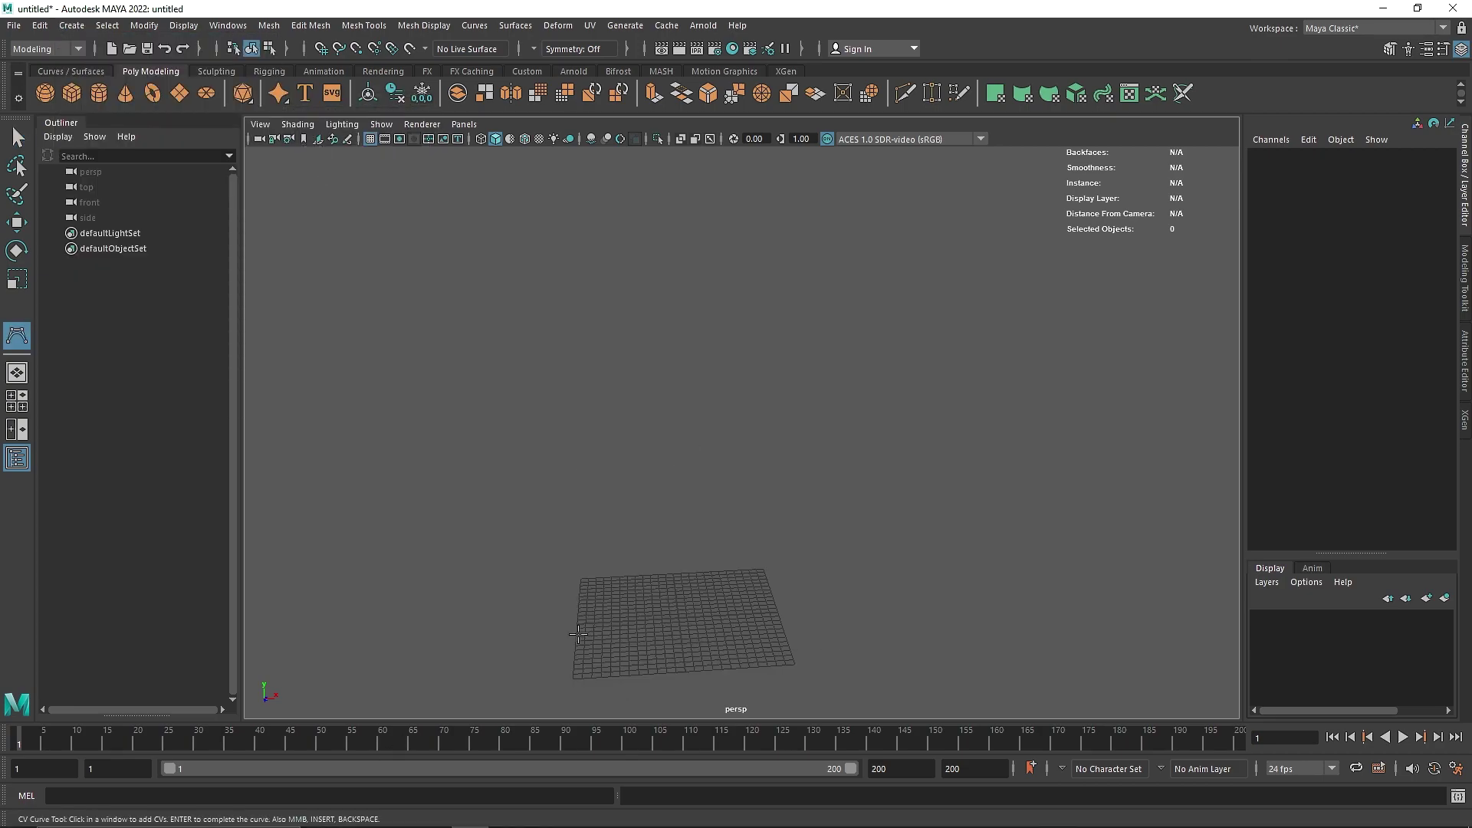
key("space")
key("space")
scroll(614, 515, "down", 6)
scroll(619, 515, "down", 3)
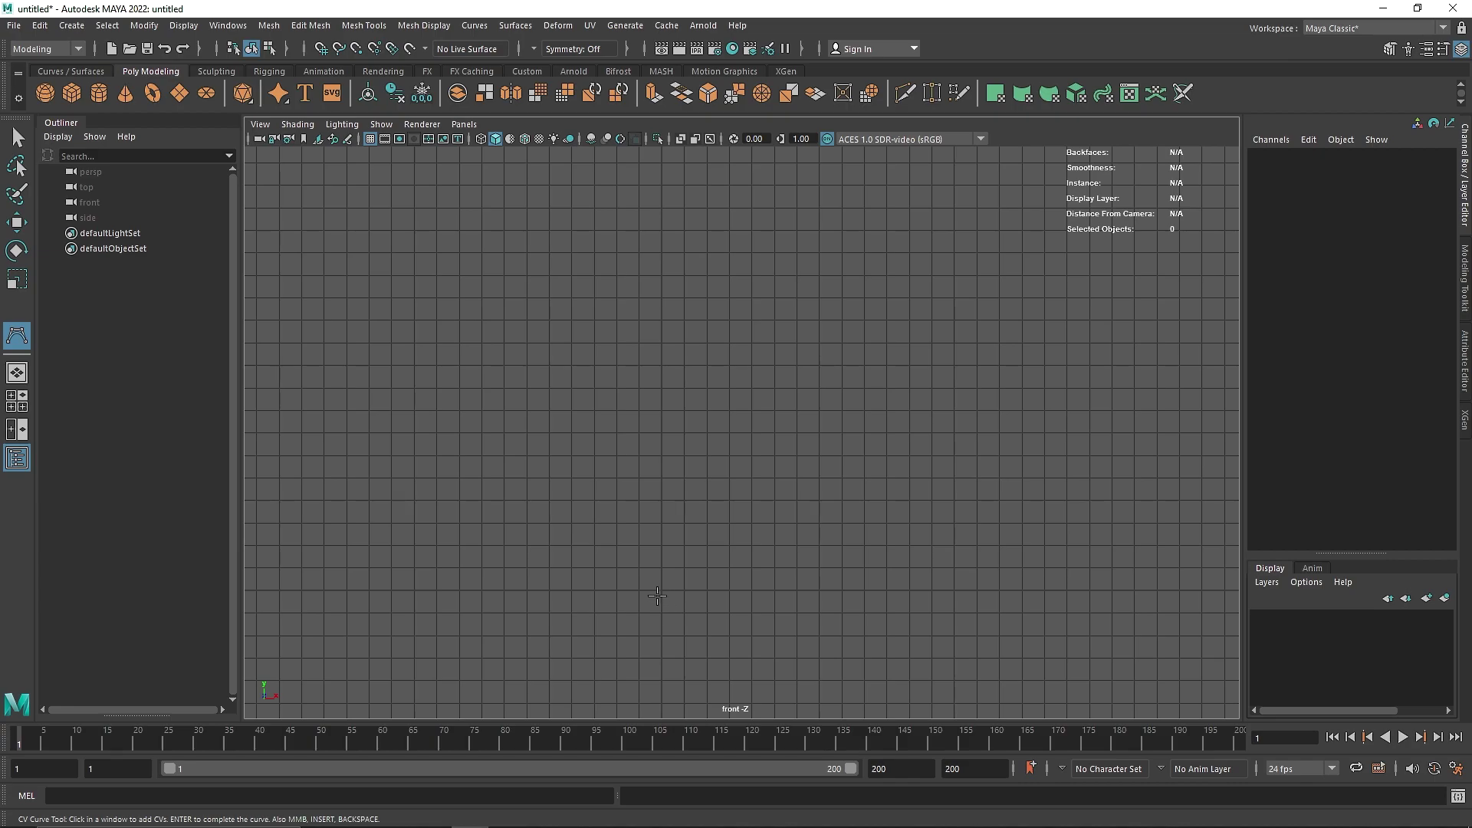
left_click(660, 591)
left_click(655, 427)
left_click(797, 280)
left_click(933, 187)
middle_click_drag(845, 339, 822, 550, "alt")
left_click(764, 251)
left_click(559, 225)
left_click(432, 338)
left_click(436, 450)
left_click(494, 524)
key("space")
key("space")
scroll(726, 500, "down", 2)
left_click_drag(727, 500, 664, 452, "alt")
key("Return")
Step: Move several of the curve's control vertices off its plane using soft selection to give it depth
right_click_drag(664, 452, 590, 398)
left_click_drag(591, 398, 736, 427)
key("w")
key("b")
left_click_drag(632, 448, 766, 500)
left_click_drag(659, 497, 630, 509)
left_click_drag(708, 394, 579, 477)
left_click_drag(721, 490, 681, 505, "alt")
left_click_drag(702, 357, 654, 402)
key("b")
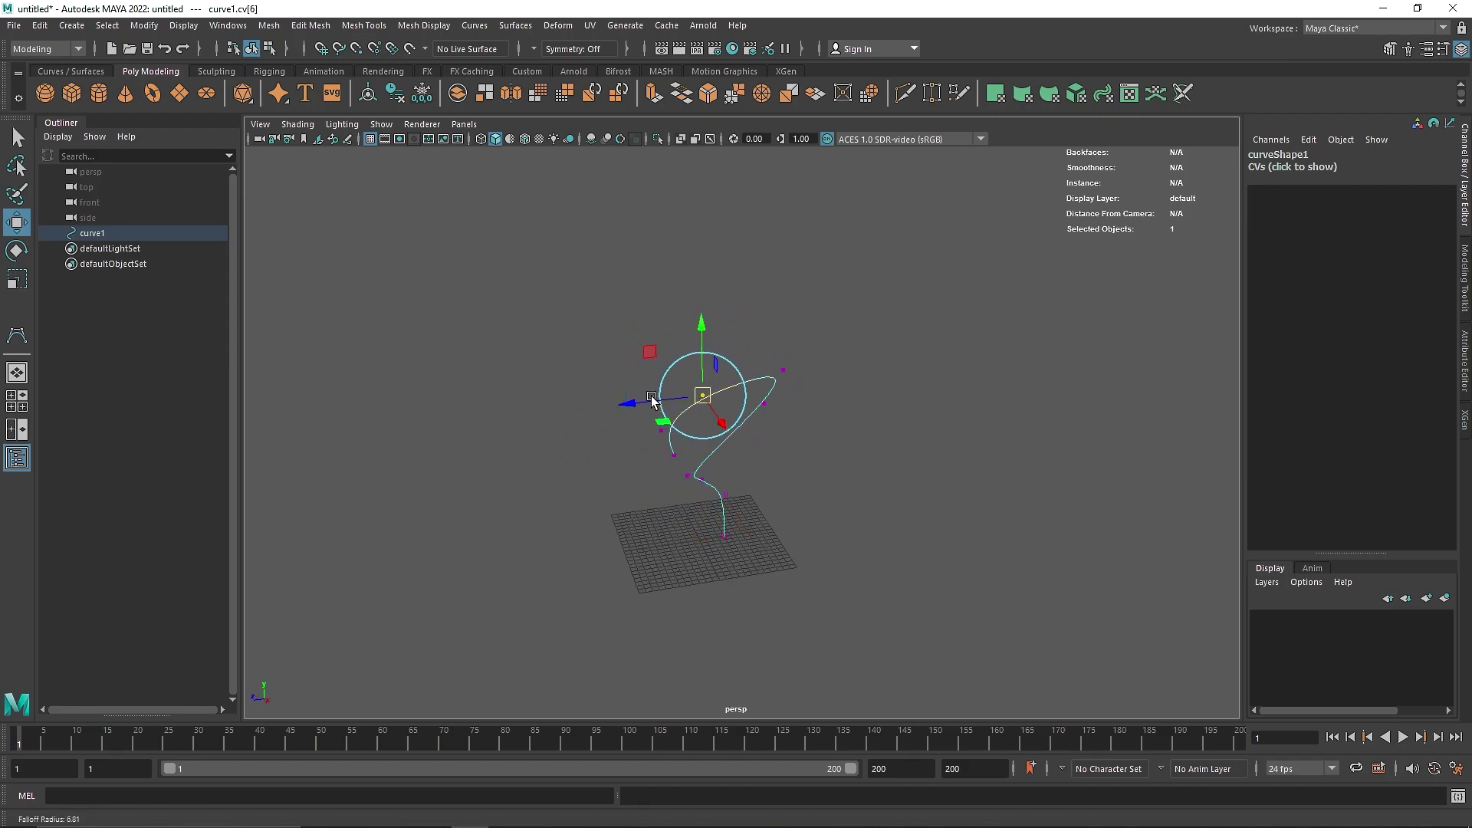
Step: Reposition individual control vertices to refine the curve's bends and return it to object mode
left_click_drag(698, 344, 699, 325)
left_click(687, 477)
left_click_drag(646, 483, 632, 484)
left_click_drag(716, 501, 983, 512, "alt")
left_click_drag(679, 462, 761, 465, "alt")
left_click(731, 400)
left_click_drag(749, 402, 746, 351)
mouse_move(648, 382)
left_mouse_down()
mouse_move(669, 460)
mouse_move(664, 395)
left_mouse_up()
key("q")
left_click_drag(715, 453, 707, 362)
key("w")
left_click_drag(871, 486, 713, 387, "alt")
right_click_drag(712, 387, 848, 365)
left_click(848, 365)
Step: Examine the lower control vertices and the overall shape of the curve from several angles
left_click_drag(763, 522, 793, 500, "alt")
right_click_drag(792, 500, 770, 569, "alt")
left_click_drag(769, 569, 719, 627, "alt")
middle_click_drag(719, 627, 718, 567, "alt")
left_click_drag(771, 559, 694, 555, "alt")
left_click(695, 553)
right_click_drag(695, 546, 571, 546)
left_click_drag(801, 604, 638, 599, "alt")
left_click(706, 579)
left_click(740, 533)
left_click(710, 509)
left_click_drag(748, 528, 699, 503, "alt")
Step: Select the whole curve in object mode and create a Sweep Mesh from it
right_click_drag(779, 408, 921, 263)
left_click_drag(637, 426, 843, 448, "alt")
left_click(843, 447)
left_click(771, 464)
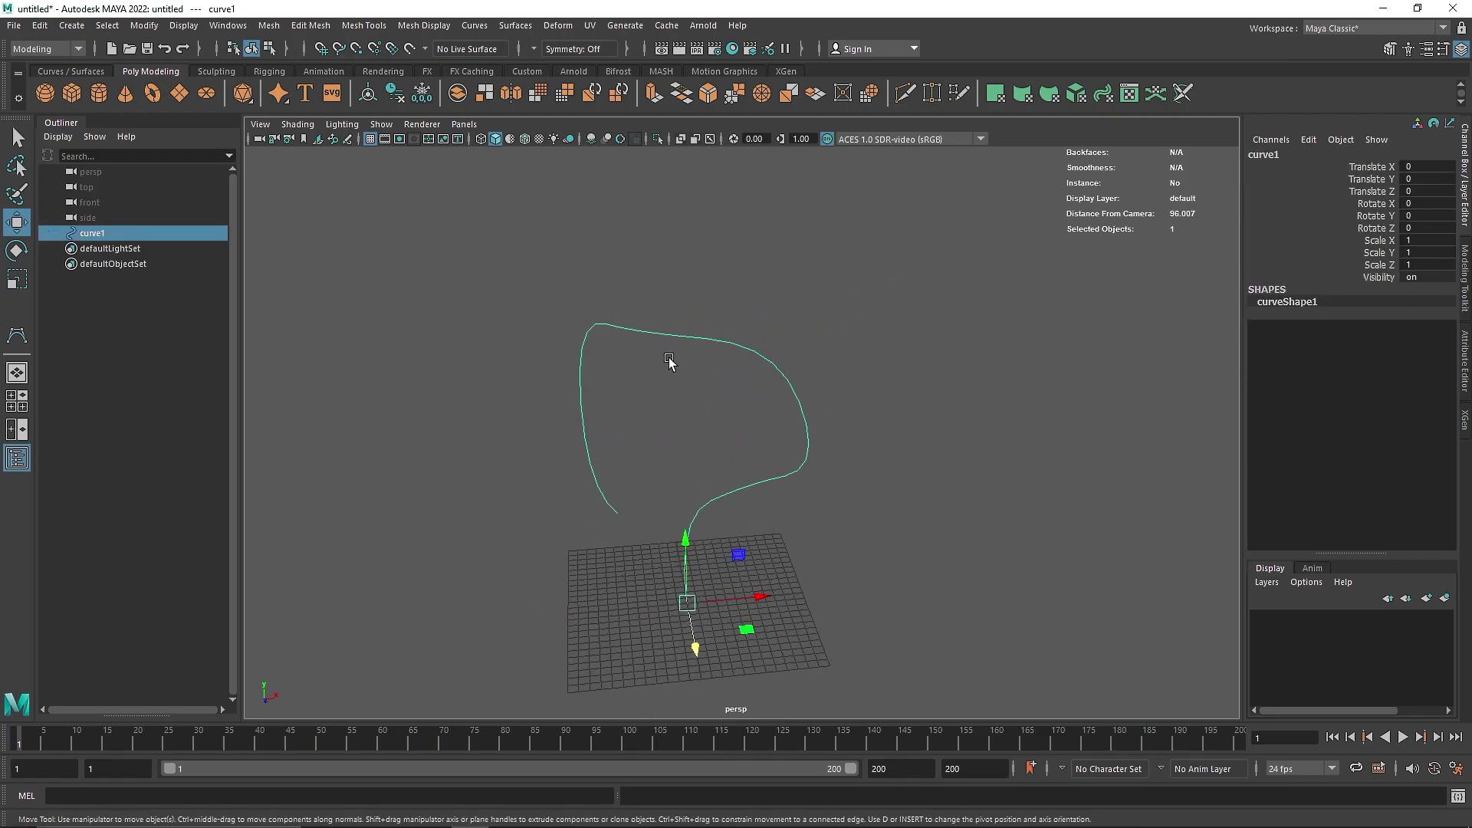
left_click(72, 25)
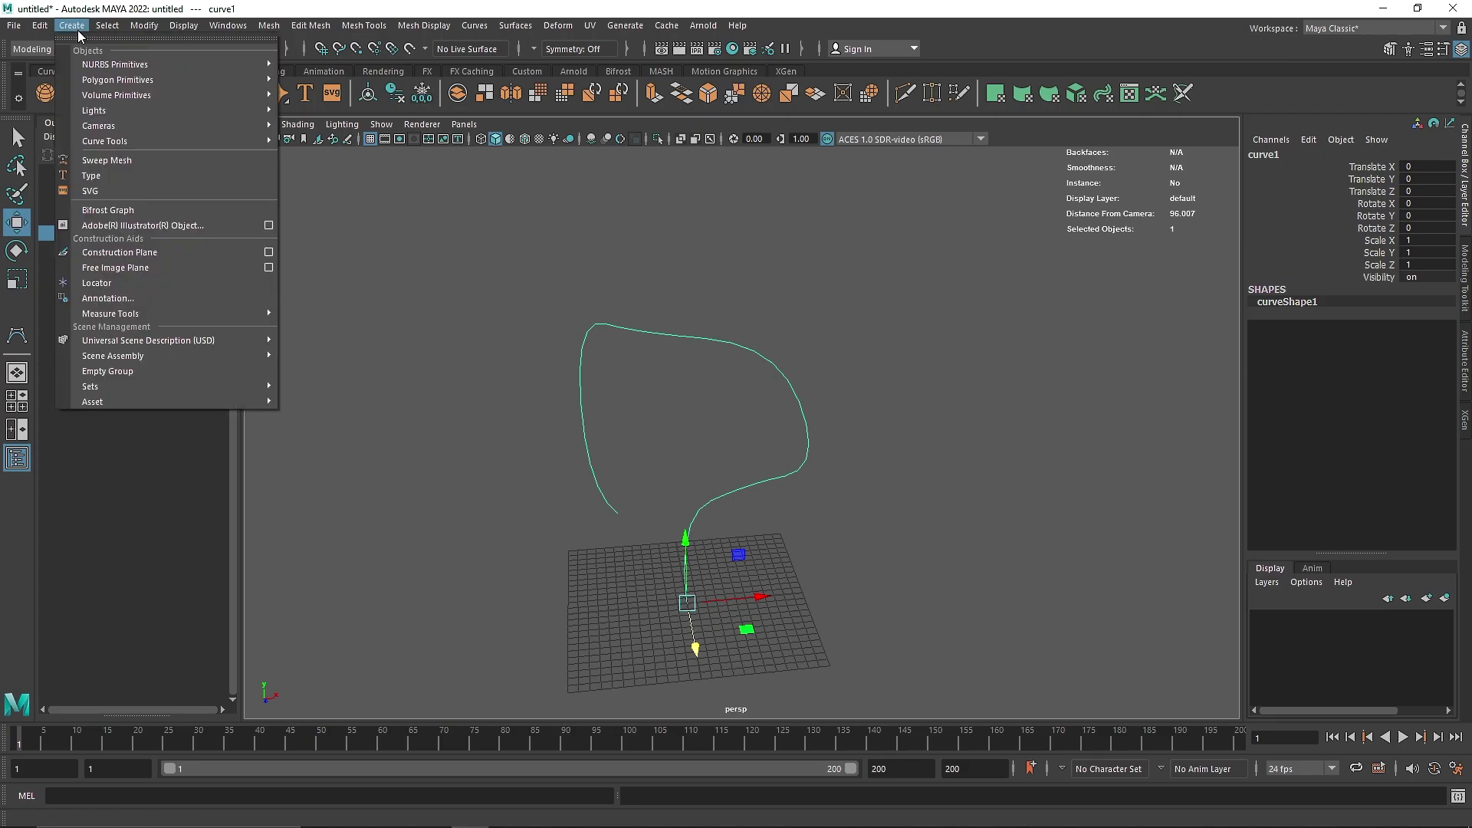
left_click(158, 162)
left_click_drag(675, 508, 618, 506, "alt")
scroll(641, 502, "up", 5)
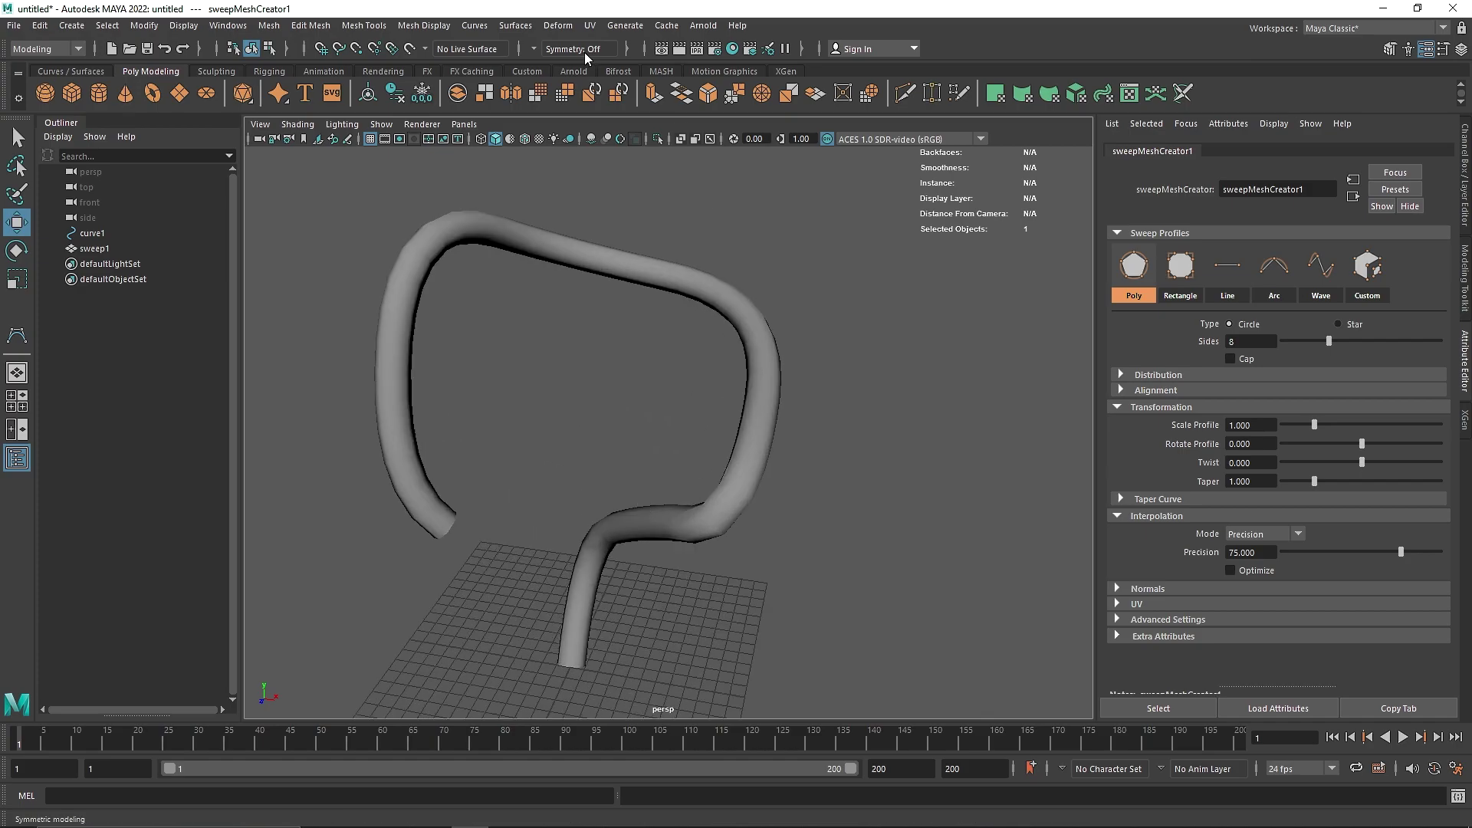
Step: Show the wireframe over the shaded sweep mesh
left_click(524, 139)
right_click_drag(568, 332, 719, 422, "alt")
left_click_drag(719, 422, 677, 439, "alt")
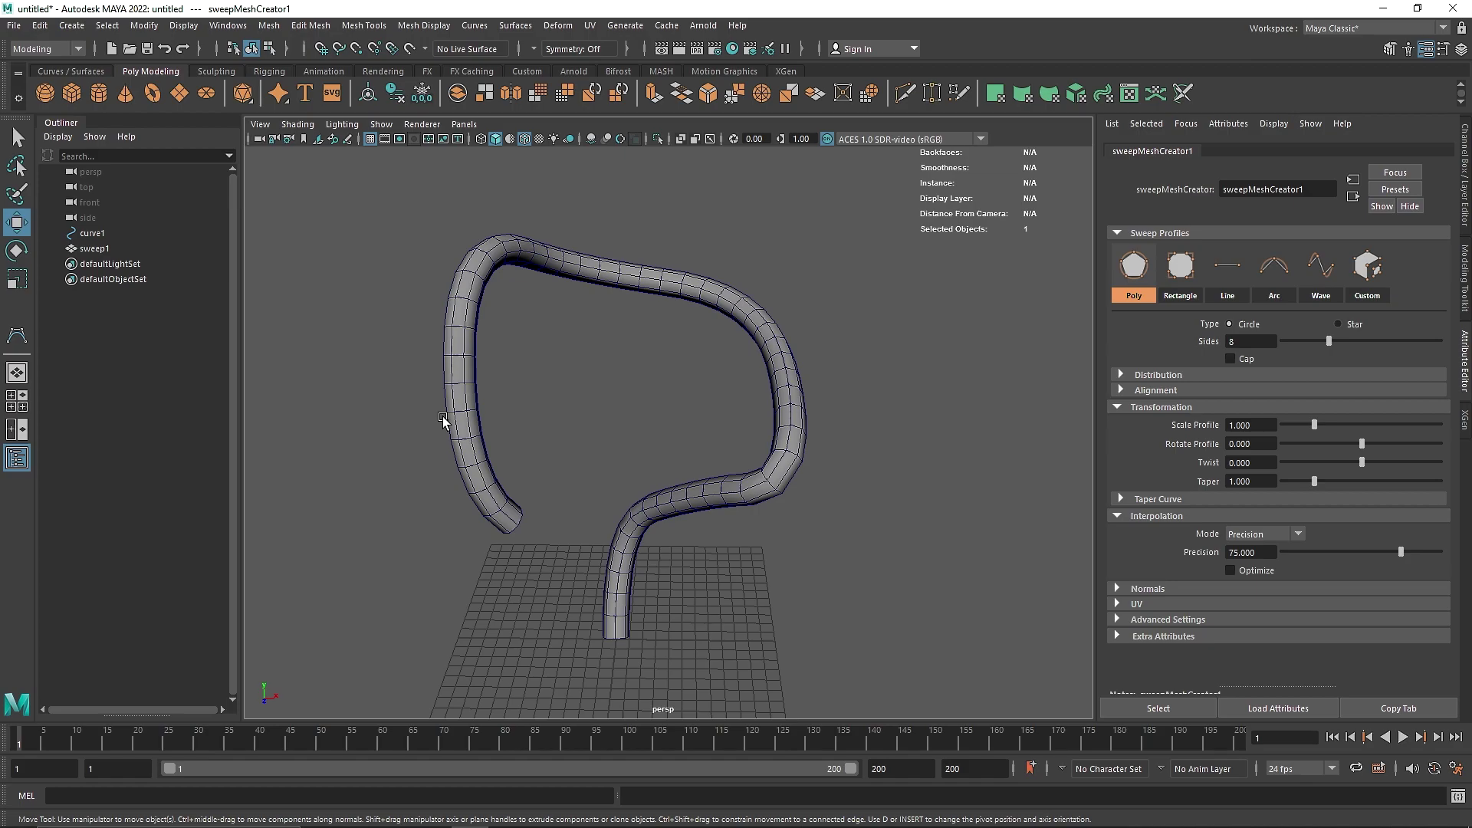
Step: Look at the tube's open ends, trying the Star profile type and switching back to Circle
left_click_drag(546, 526, 569, 596, "alt")
right_click_drag(569, 597, 713, 605, "alt")
middle_click_drag(714, 605, 749, 490, "alt")
left_click_drag(750, 490, 431, 464, "alt")
middle_click_drag(430, 463, 507, 367, "alt")
right_click_drag(507, 366, 519, 401, "alt")
left_click_drag(519, 401, 649, 366, "alt")
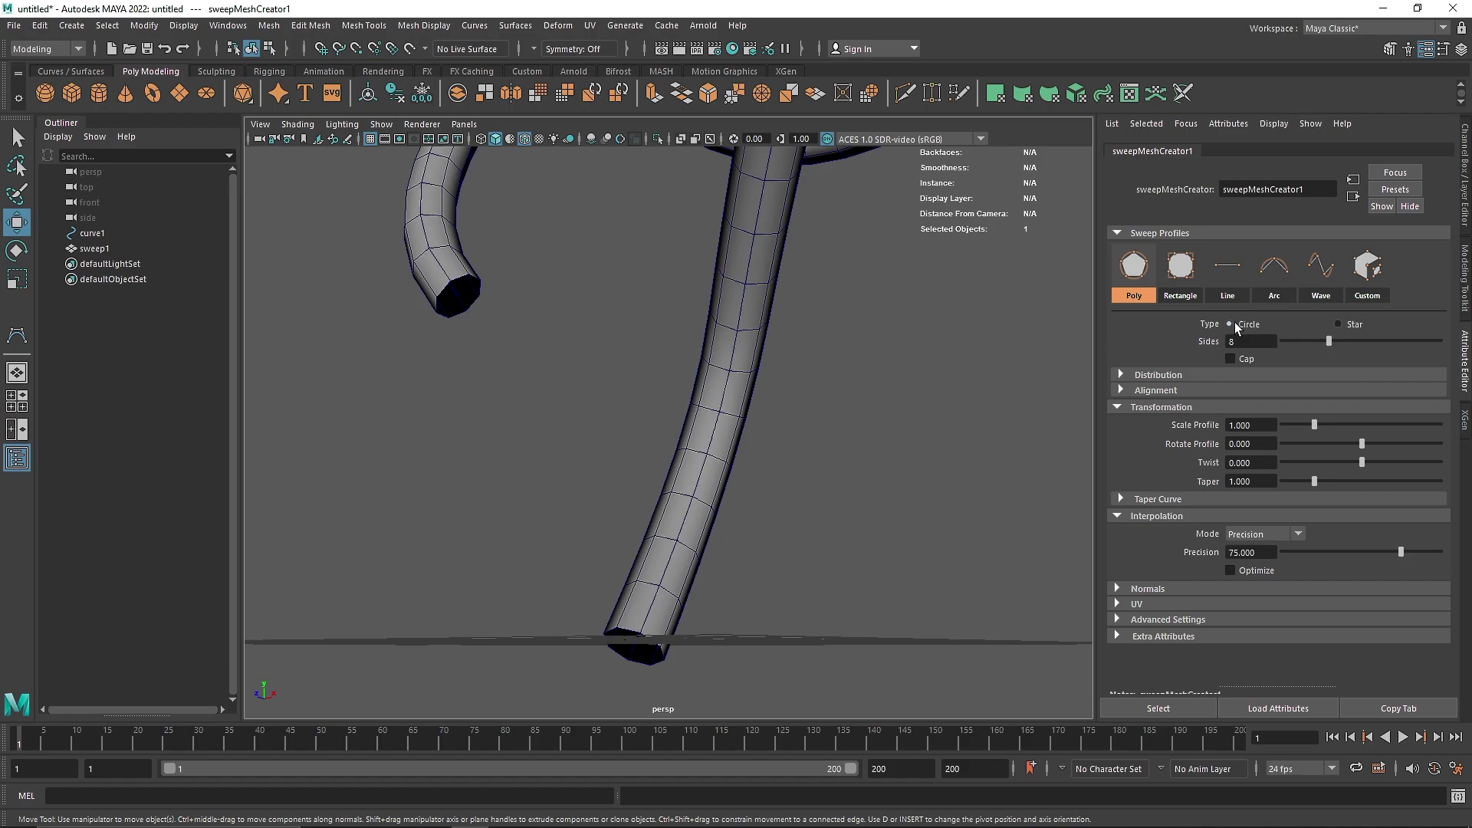
left_click(1354, 323)
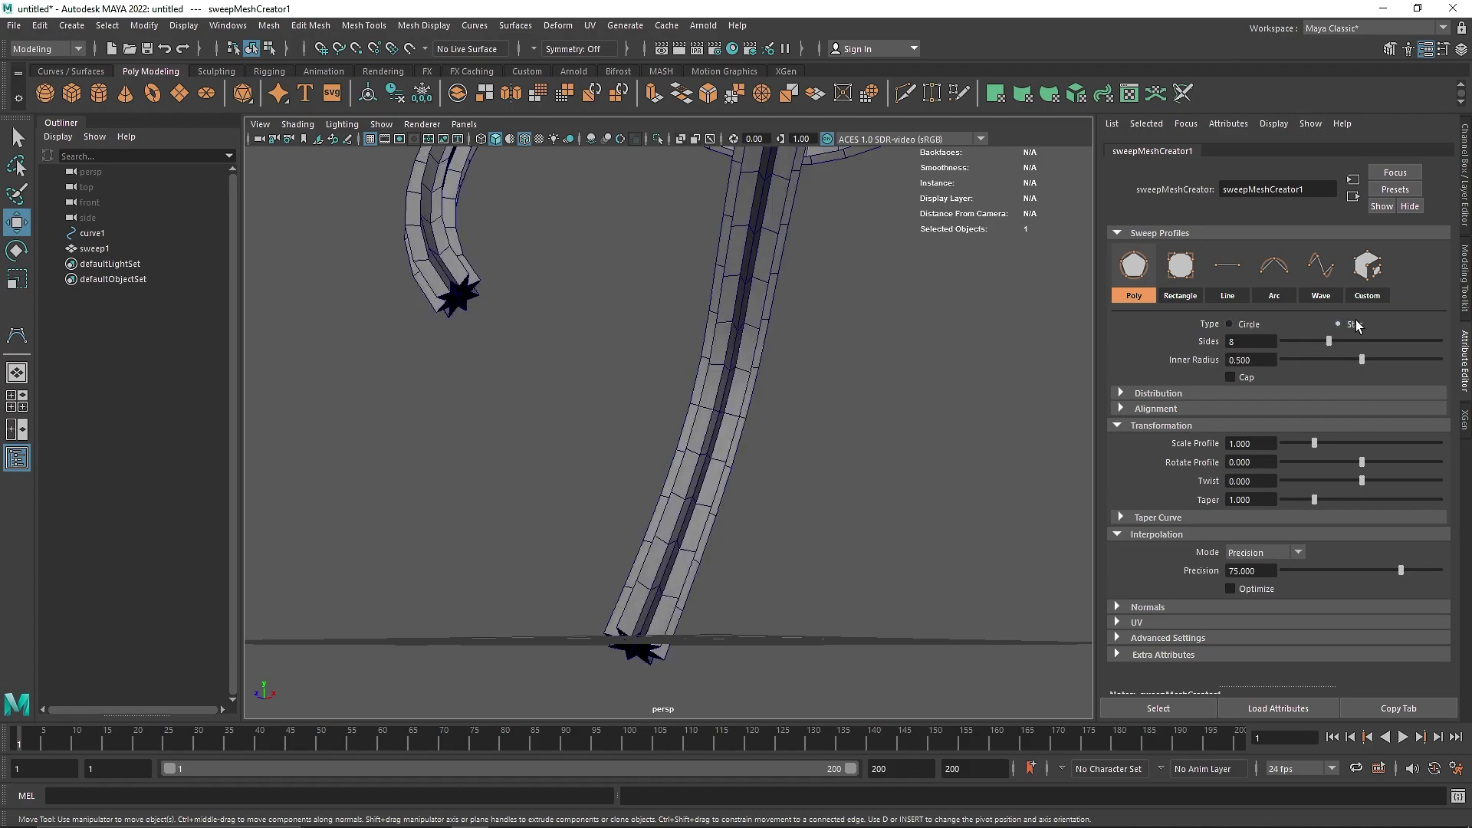
left_click(1250, 324)
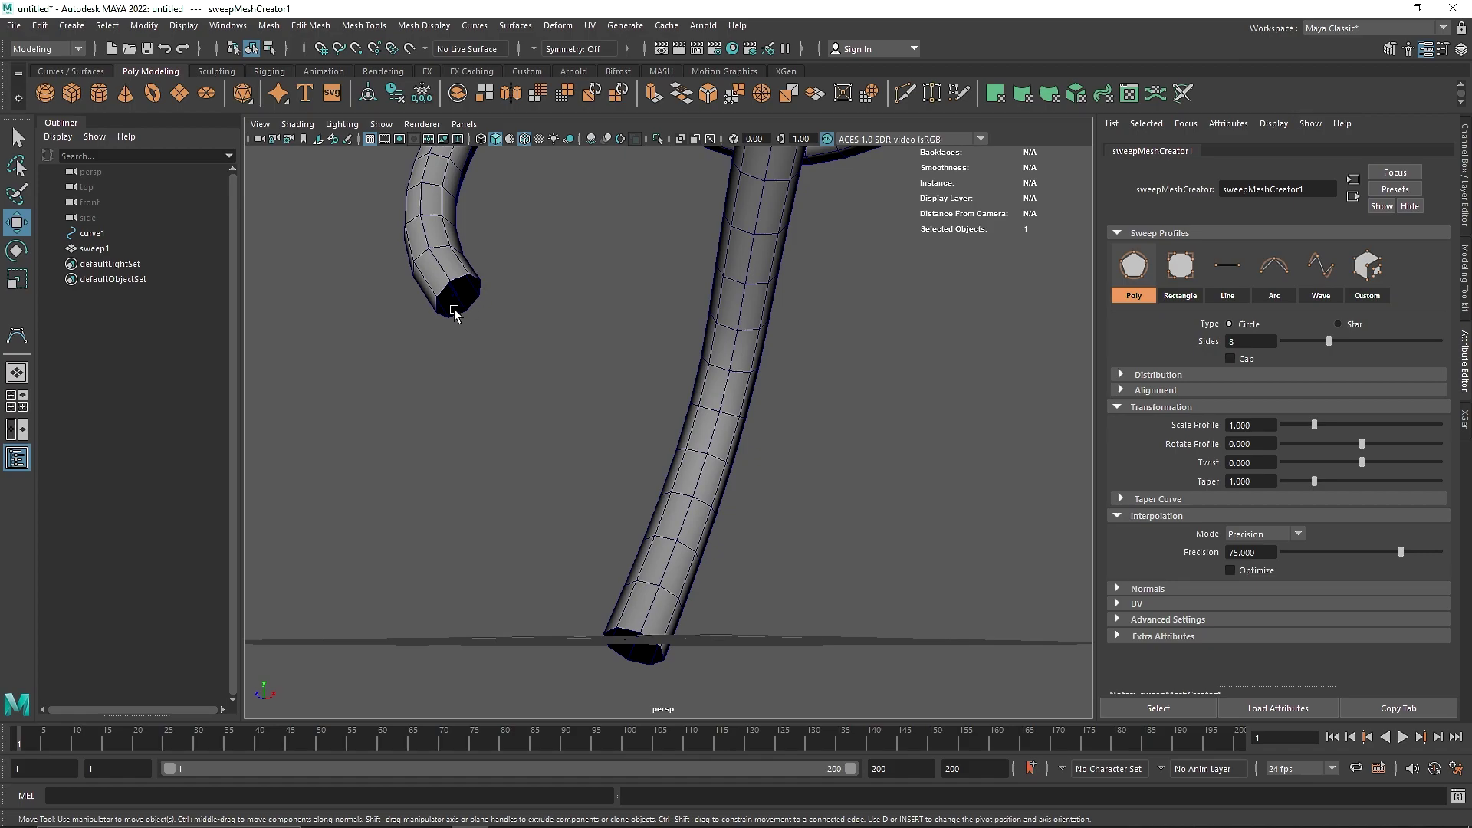
Step: Set the circular sweep profile to 12 sides and enable Cap to close the tube's ends
left_click_drag(1329, 343, 1366, 345)
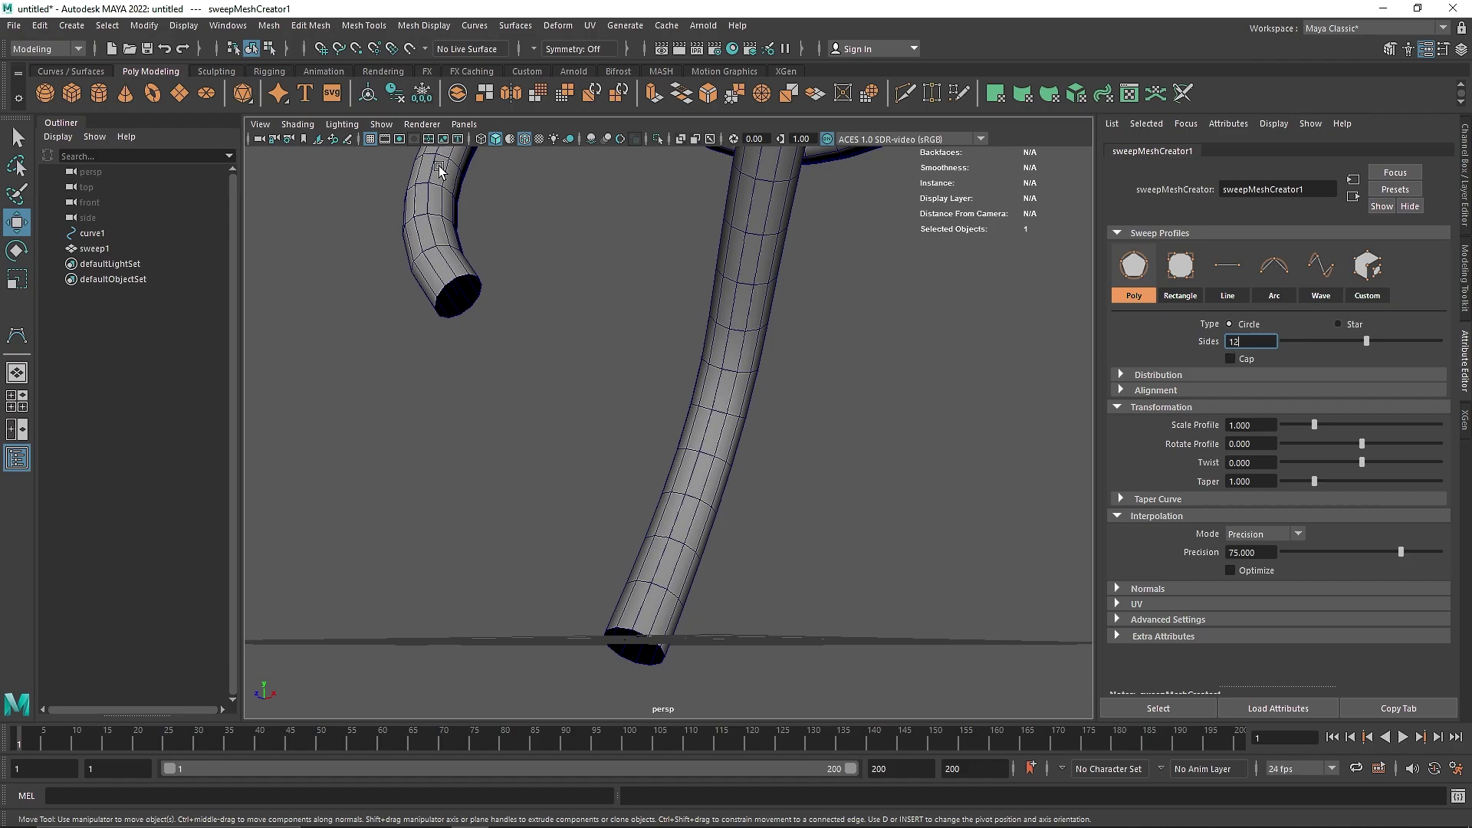
left_click_drag(625, 360, 571, 331, "alt")
left_click(1231, 359)
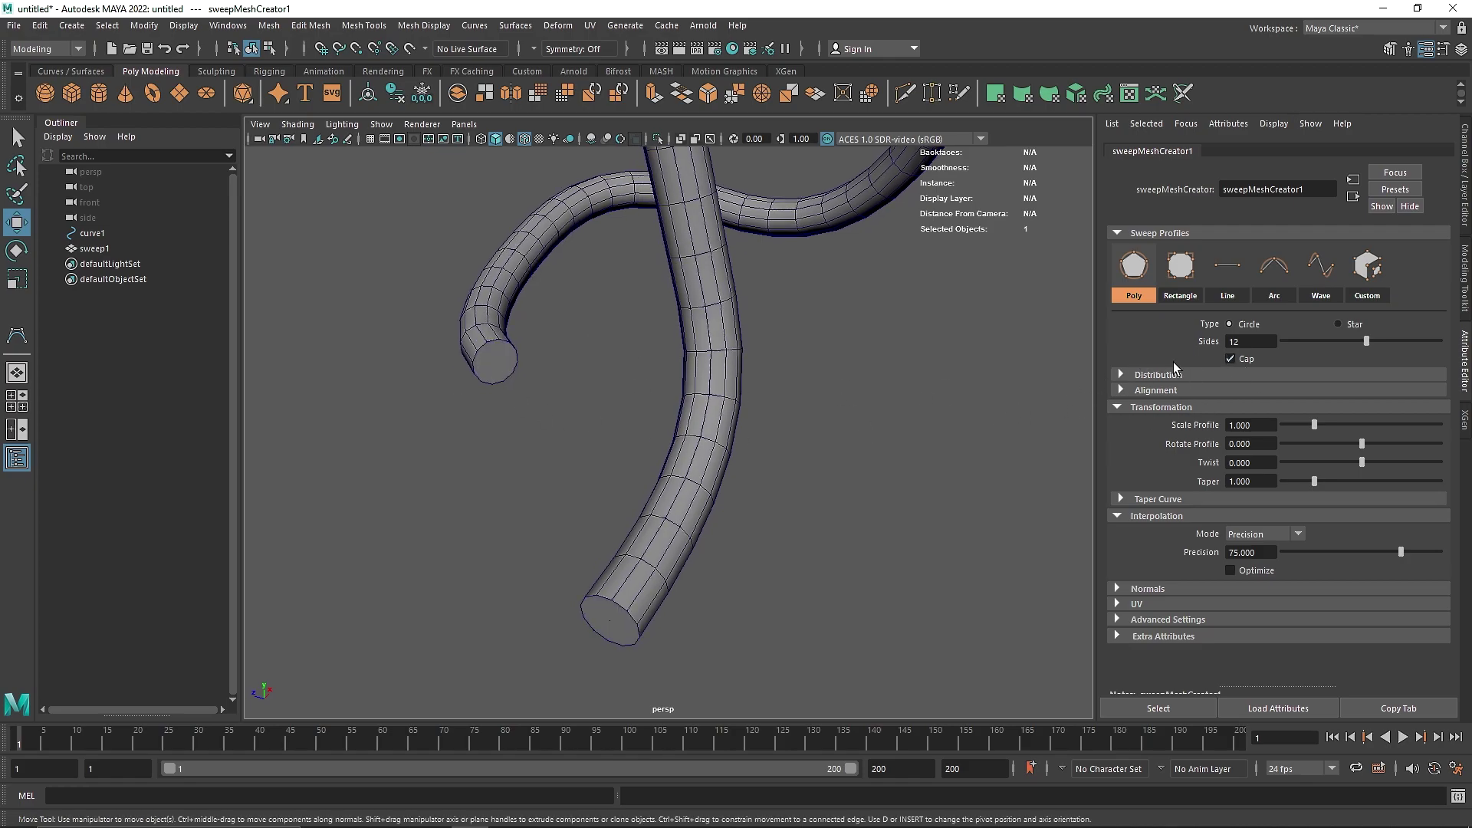
Step: Try the Star type on the capped 12-sided profile and return it to Circle
left_click(1339, 324)
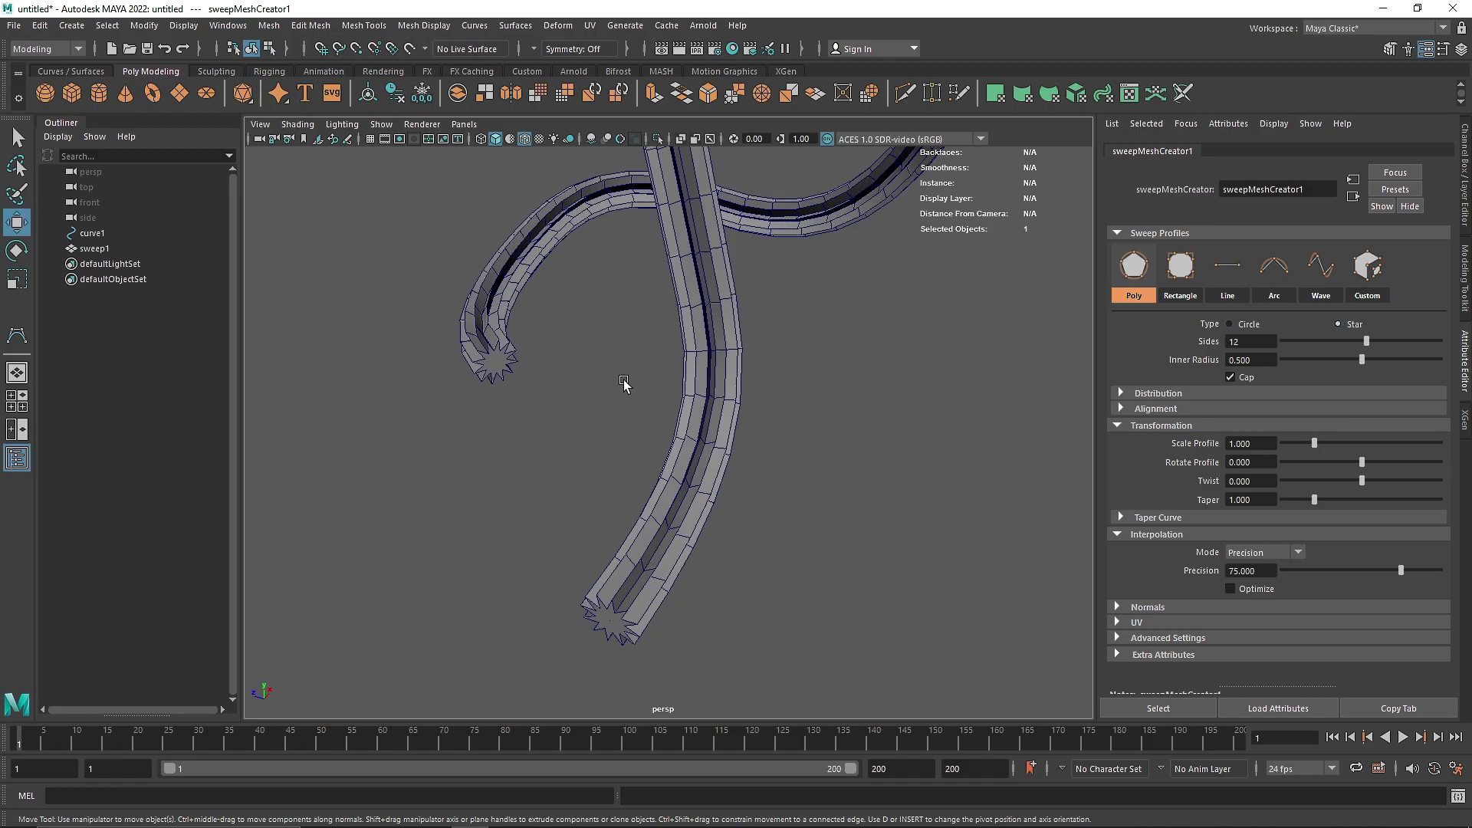
left_click(1250, 325)
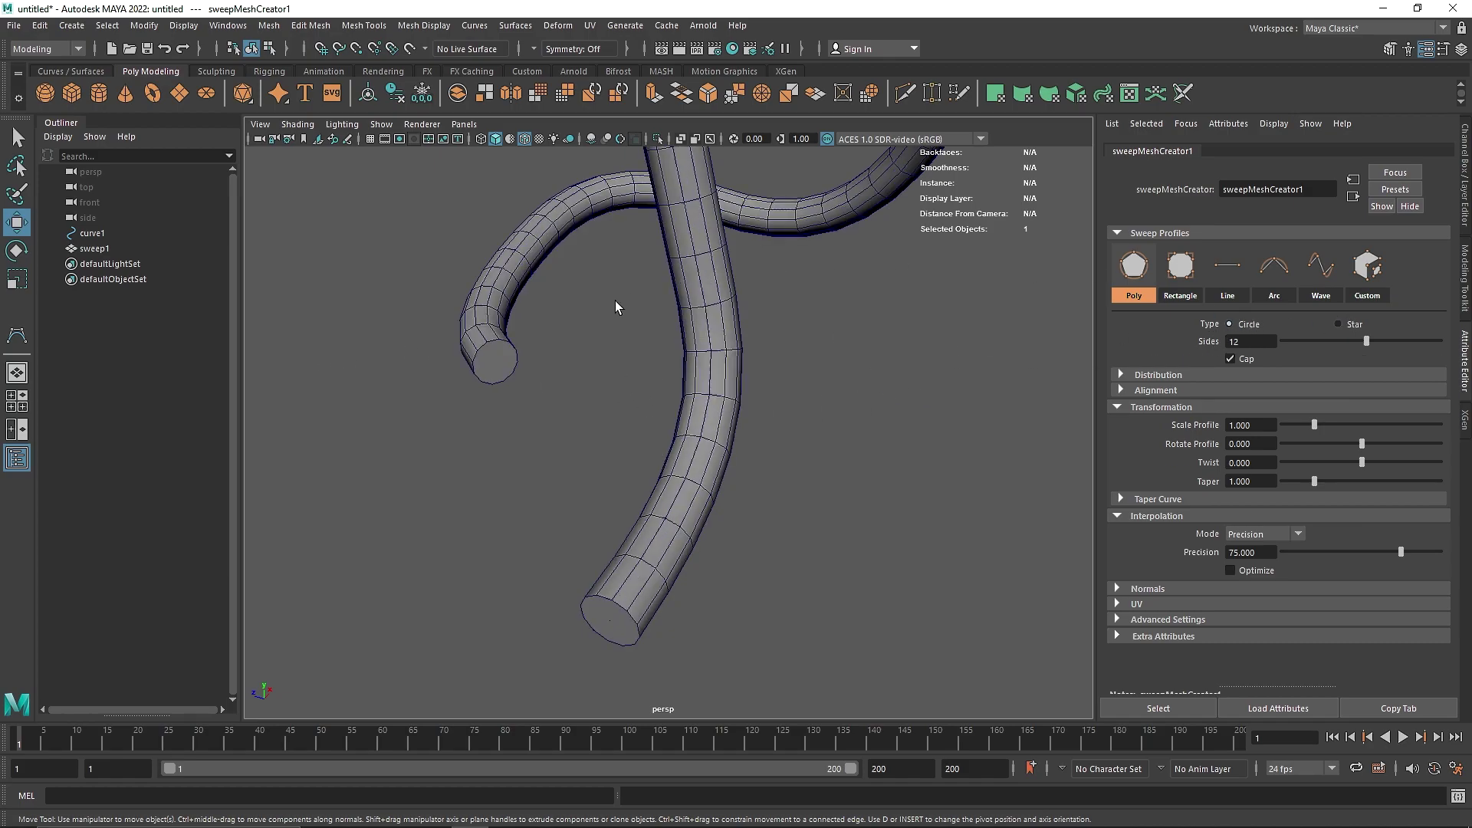
Step: Change the sweep profile to Rectangle and set its Corner Segments to 5
left_click(1180, 266)
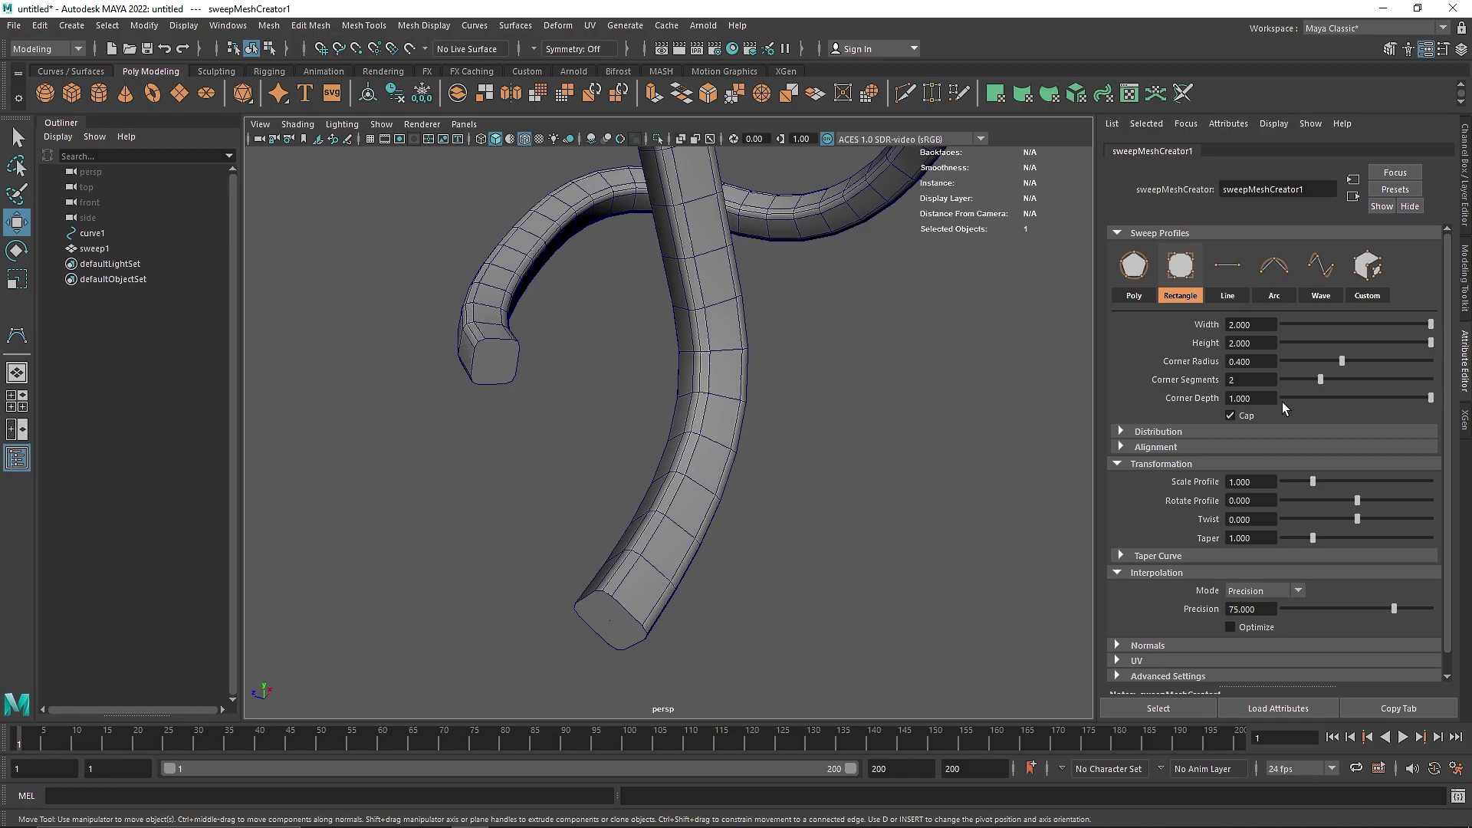
left_click_drag(1329, 382, 1452, 389)
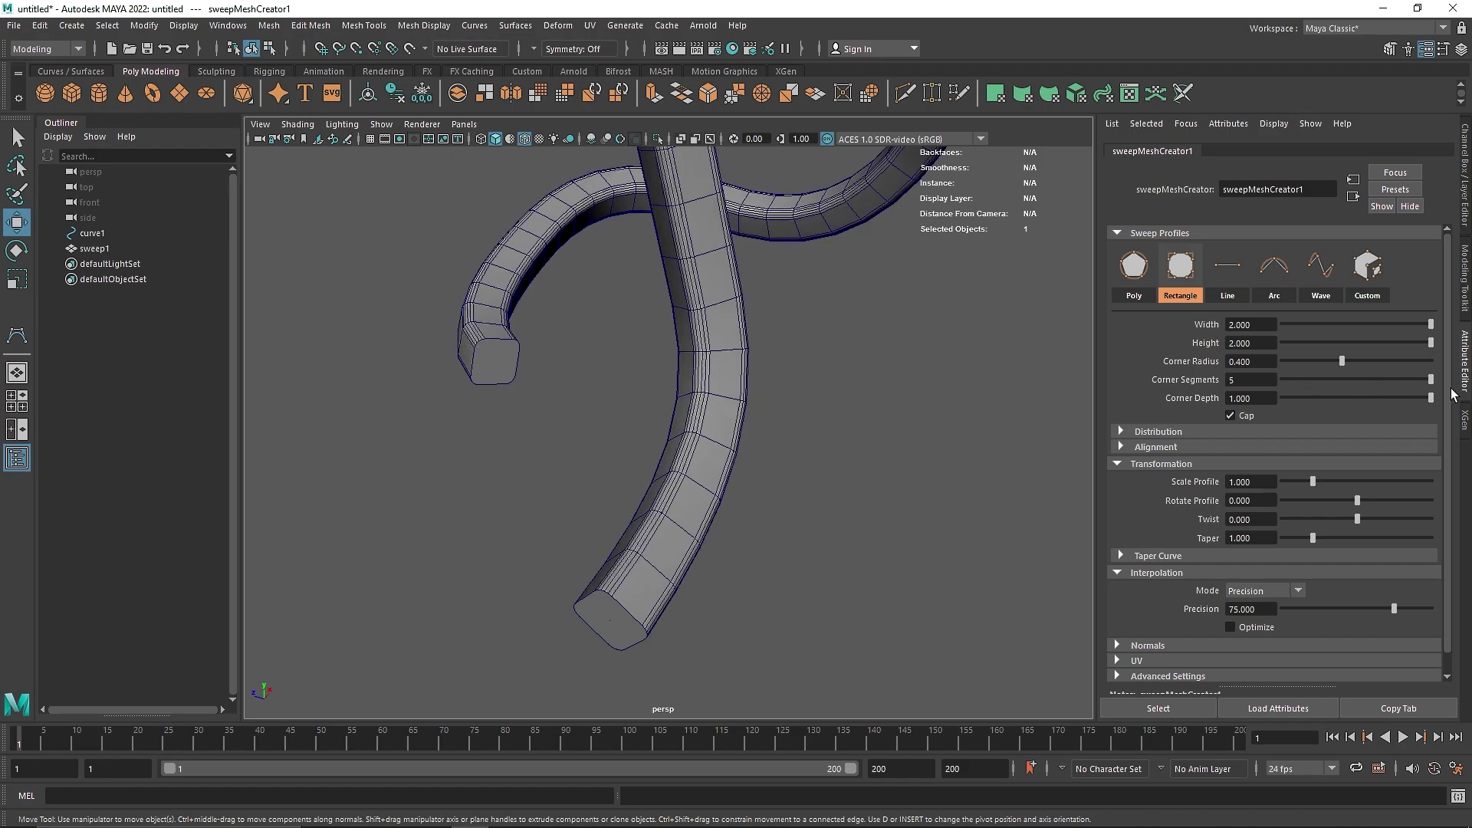
Step: Adjust the rectangular sweep profile to Width 1.758, Height 1.137, Corner Radius 0.163 and Corner Depth 1.000
left_click_drag(694, 552, 699, 516, "alt")
left_click_drag(1428, 398, 1468, 420)
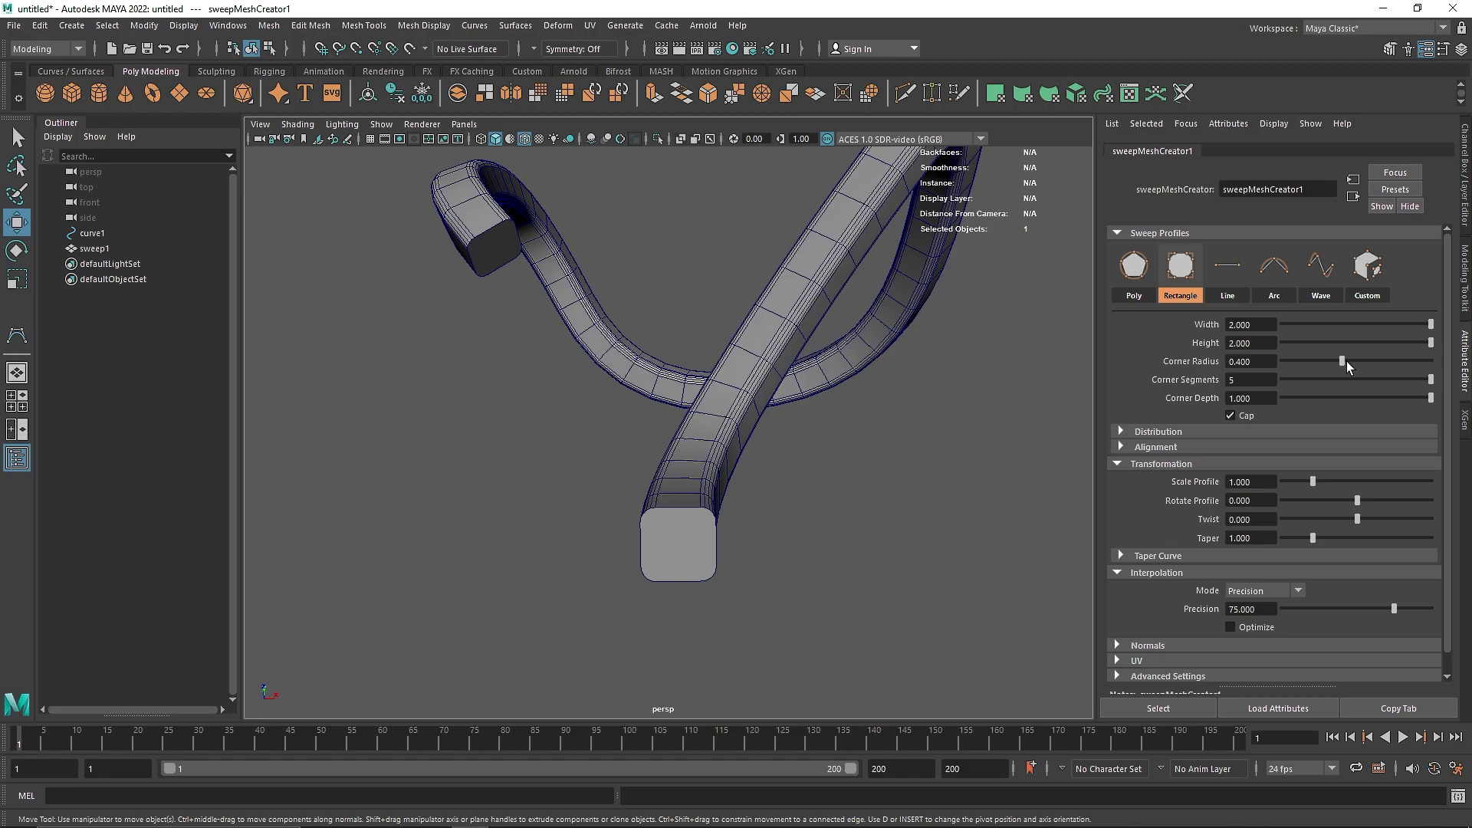
left_click_drag(1431, 342, 1306, 367)
mouse_move(1411, 324)
left_mouse_down()
mouse_move(1355, 326)
mouse_move(1410, 339)
left_mouse_up()
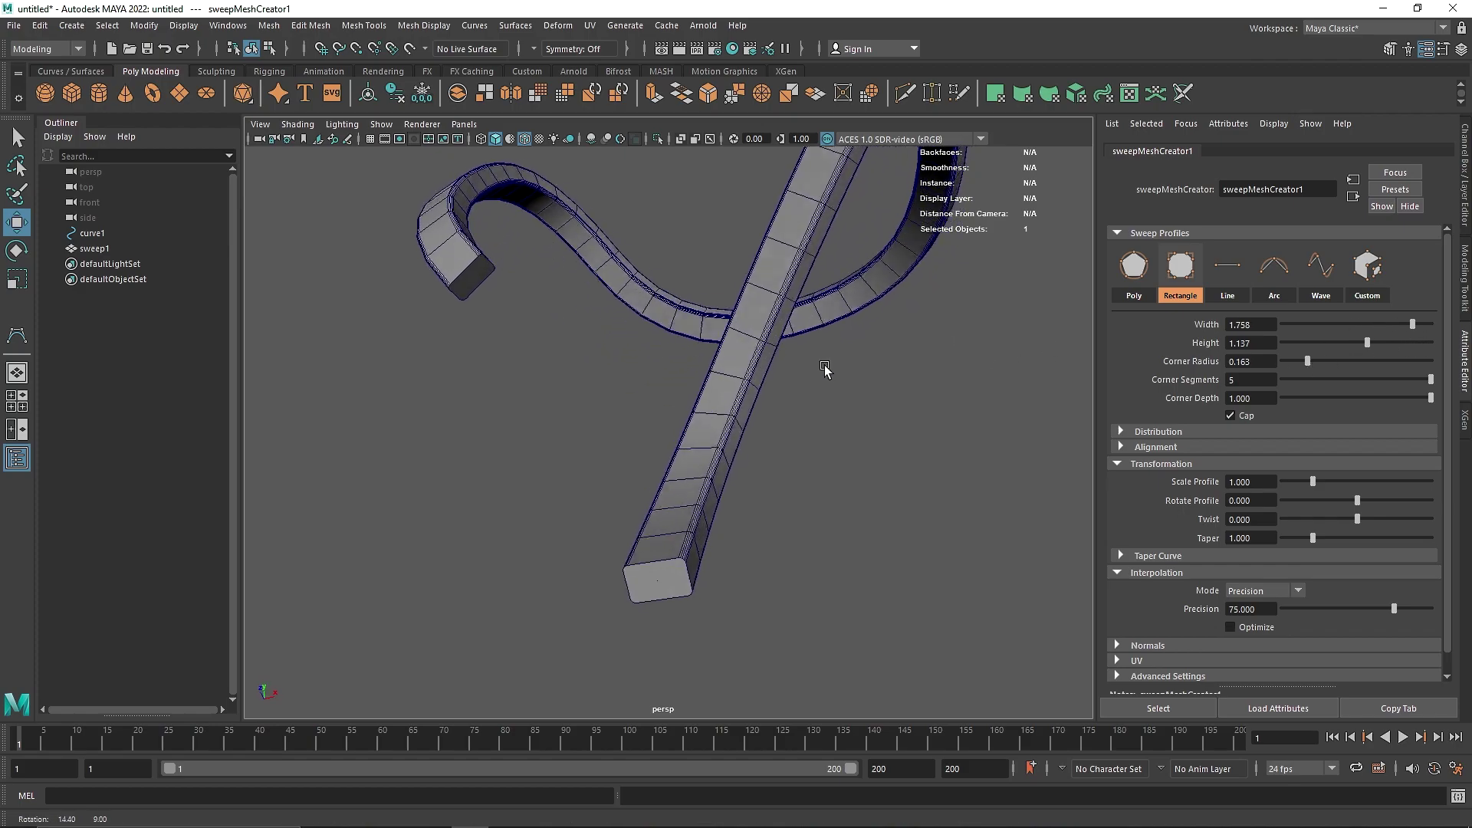
Step: Try the Line and Arc sweep profiles on the curve and inspect the resulting strips
left_click(1227, 268)
left_click_drag(980, 352, 747, 454, "alt")
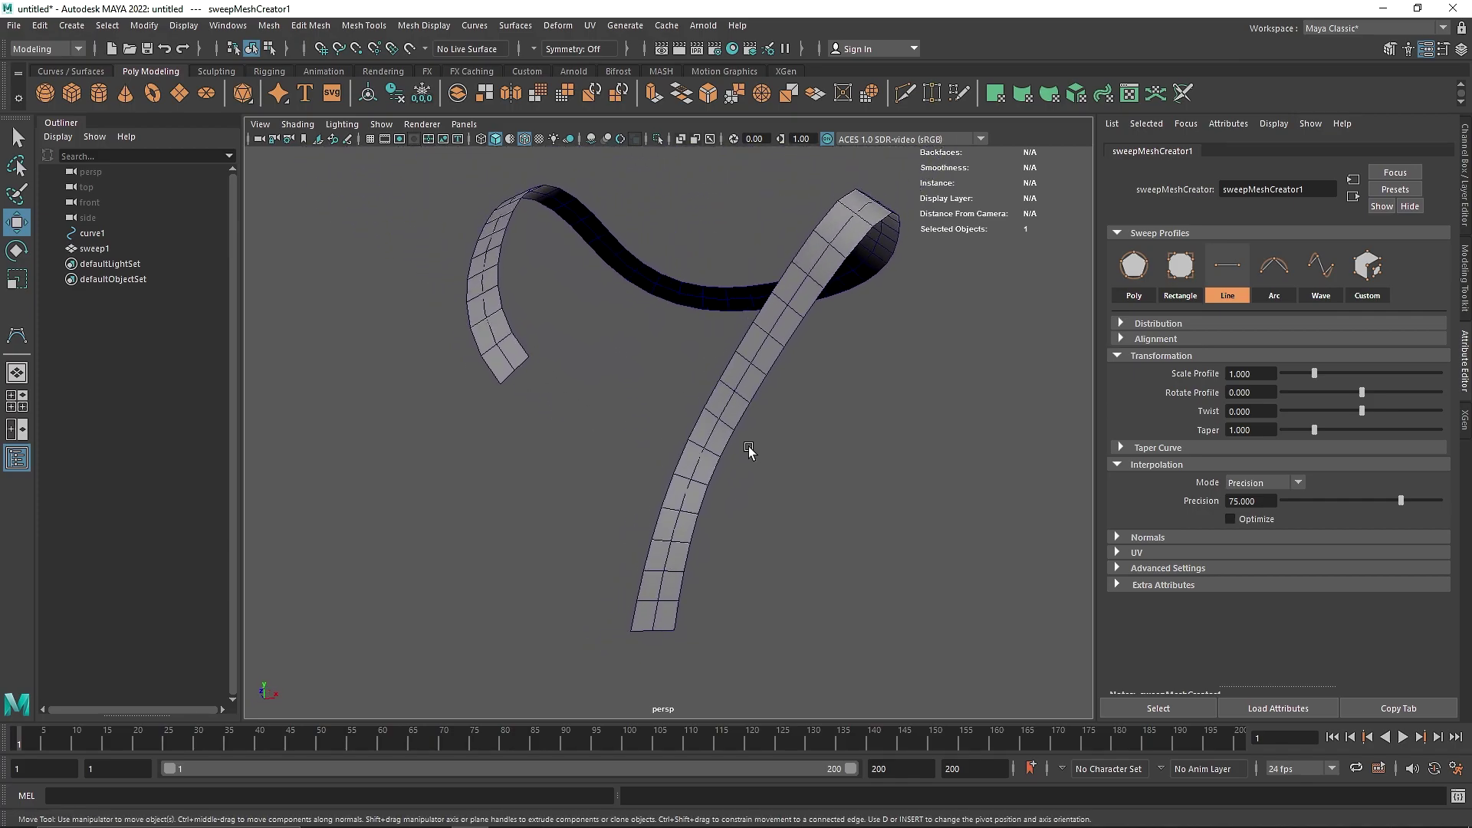
left_click(1276, 270)
left_click_drag(811, 371, 577, 335, "alt")
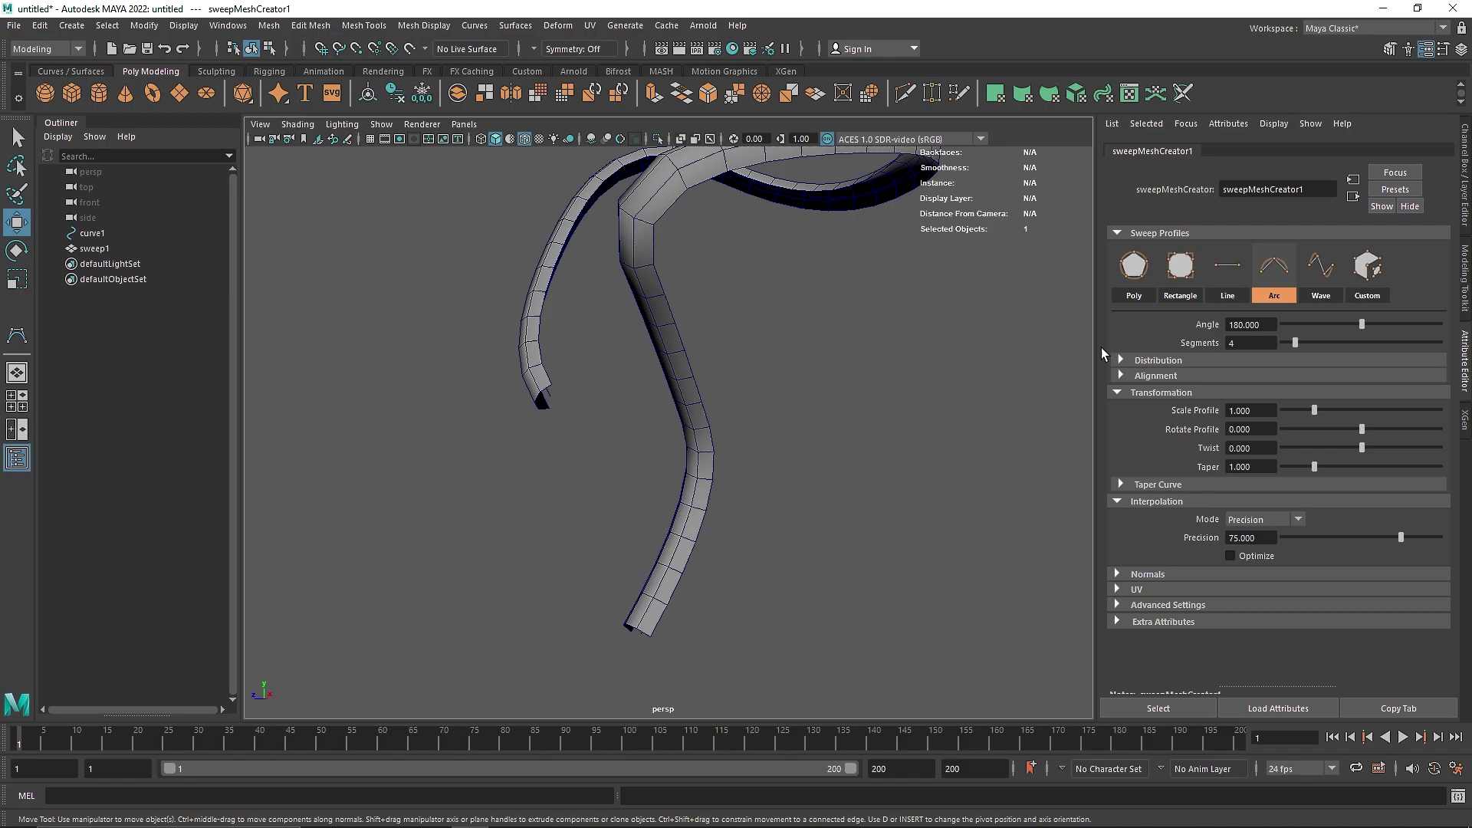
Step: Change the sweep profile to Wave and set its Amplitude to 0.312 and Cycles to 1.376
left_click(1321, 268)
left_click_drag(641, 384, 772, 393, "alt")
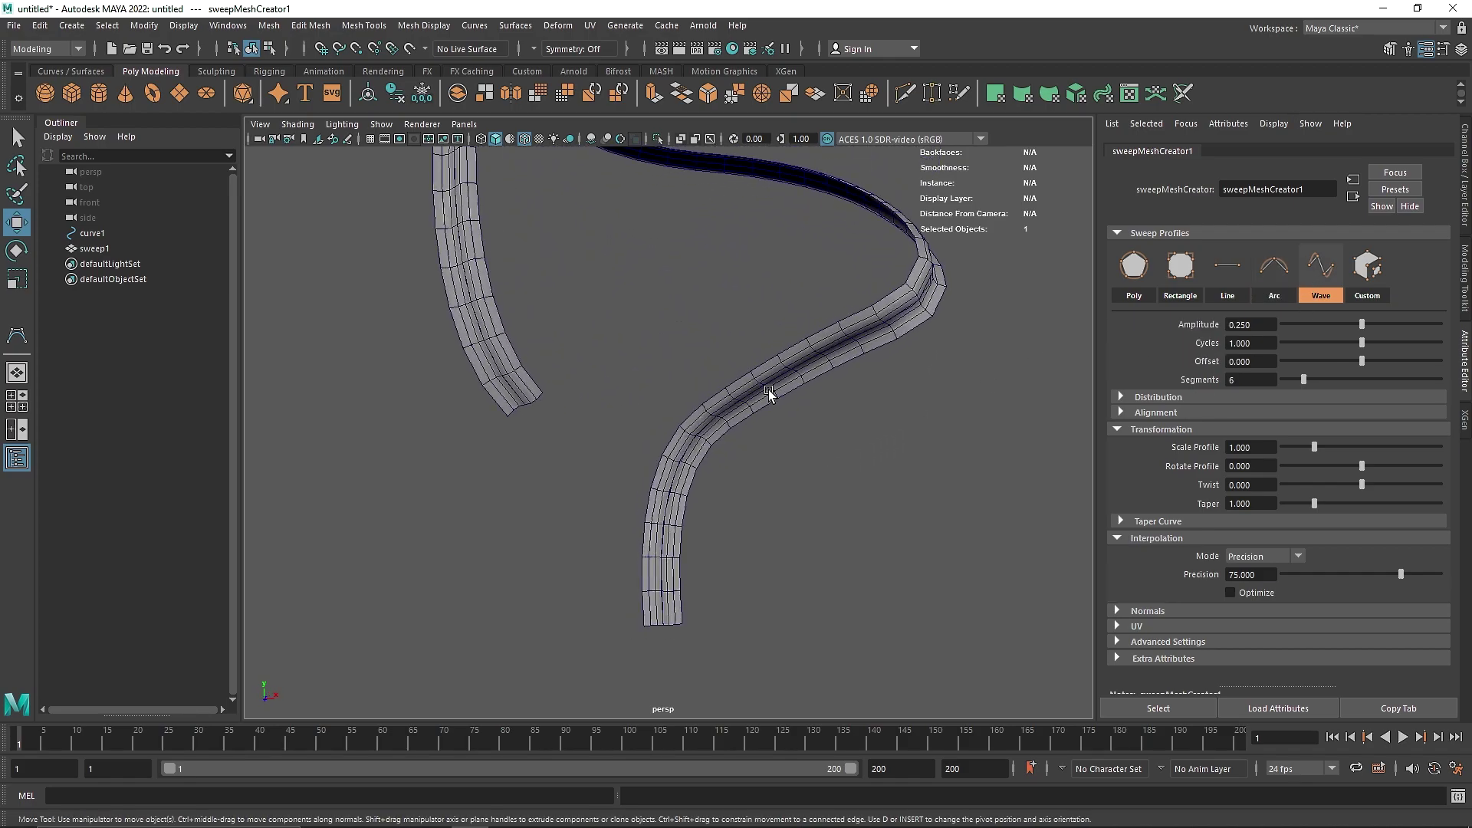
left_click_drag(1365, 326, 1390, 350)
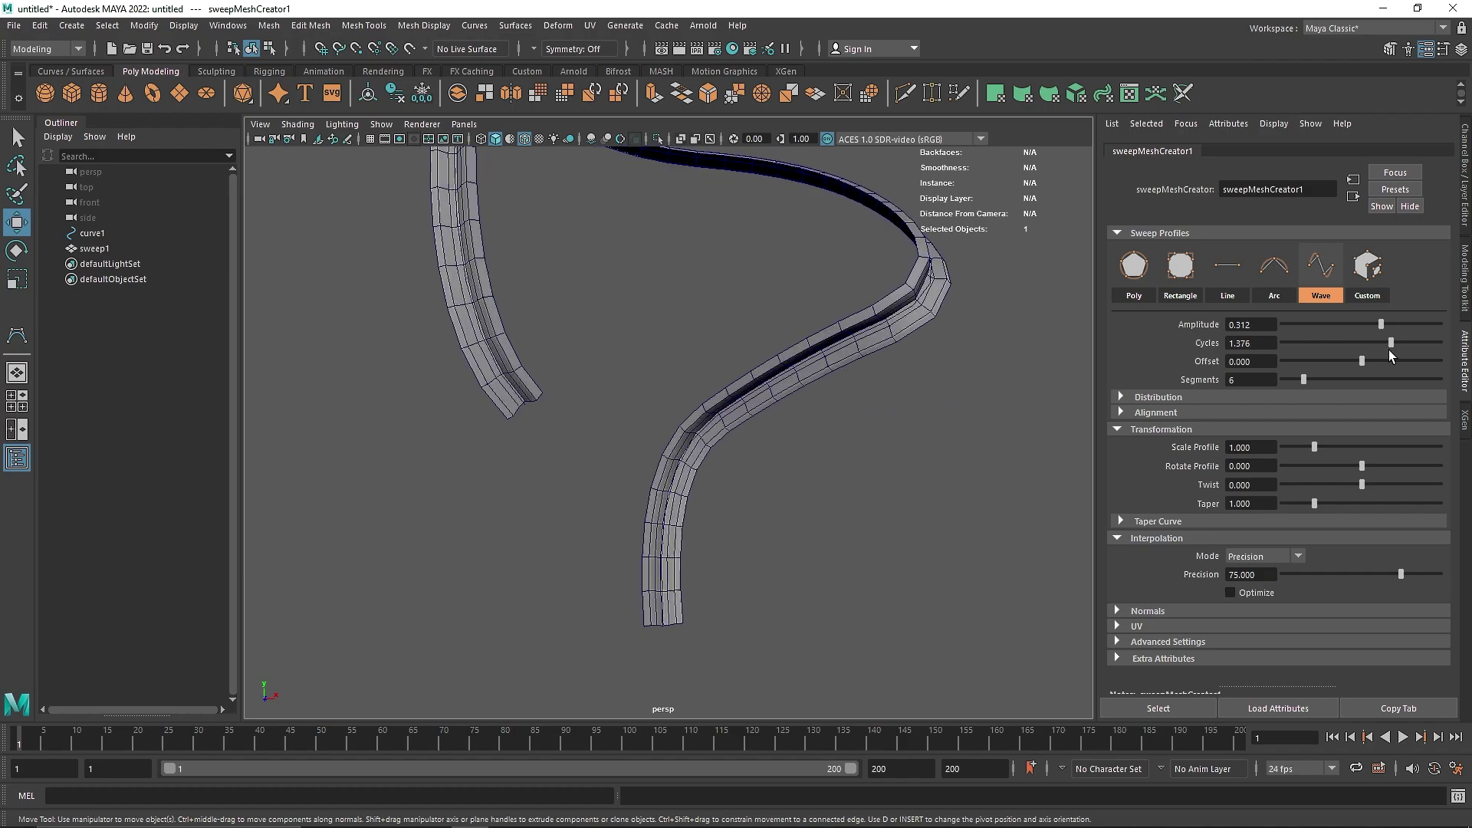
Step: Switch the sweep profile back to Arc with 13 Segments and an Angle of 247.723
left_click(1269, 297)
left_click_drag(1294, 342, 1391, 330)
left_click_drag(942, 338, 884, 362, "alt")
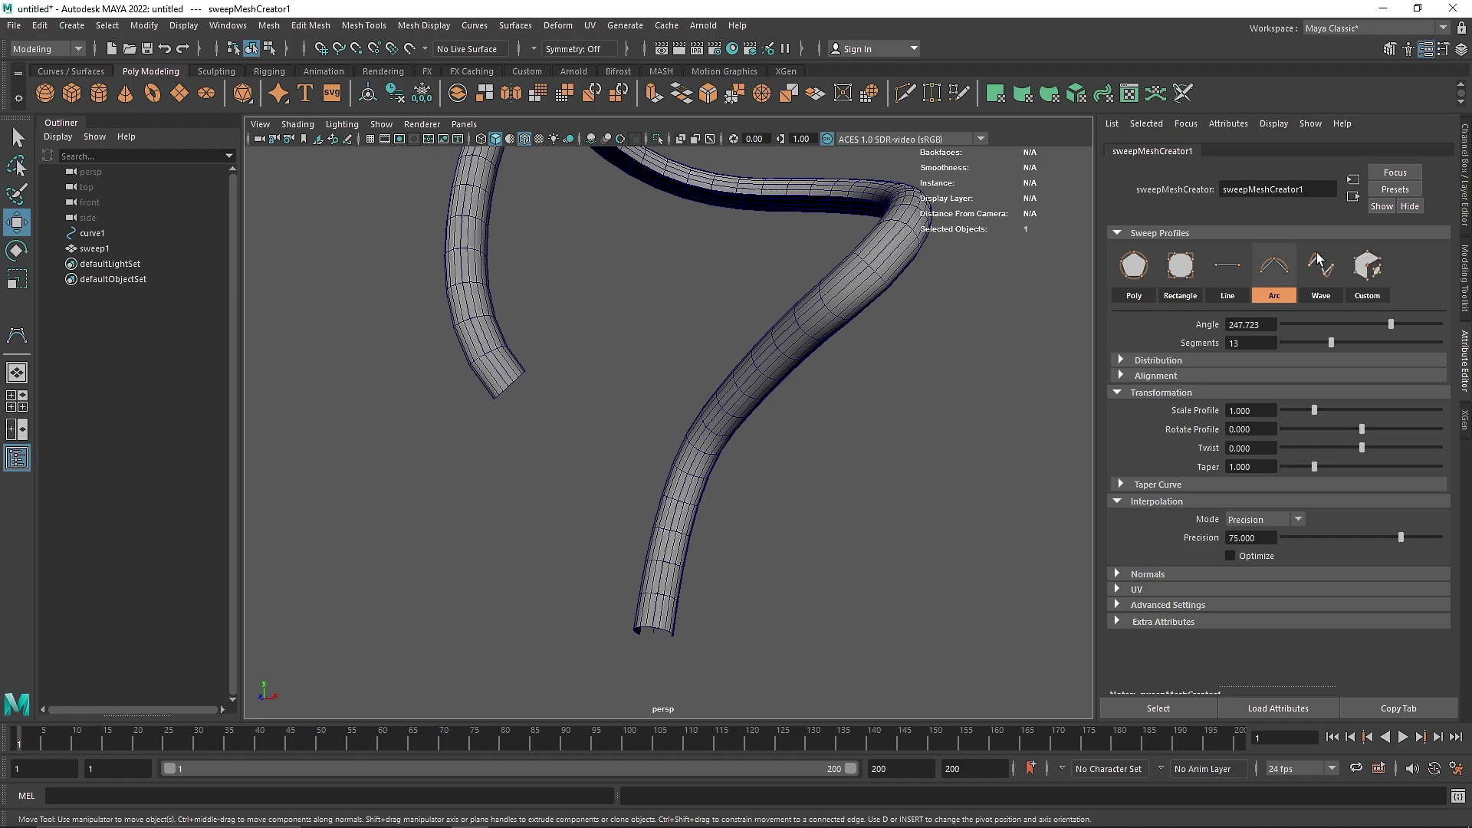
Step: Create a polygon plane beside the tube at Translate X 12.39 and frame it
left_click(179, 93)
scroll(717, 566, "down", 5)
left_click_drag(717, 565, 750, 566, "alt")
key("f")
Step: Set the plane's Subdivisions Width and Subdivisions Height to 2
left_click(1463, 174)
left_click(1289, 326)
left_click_drag(1373, 362, 1373, 375)
middle_click_drag(943, 307, 857, 390)
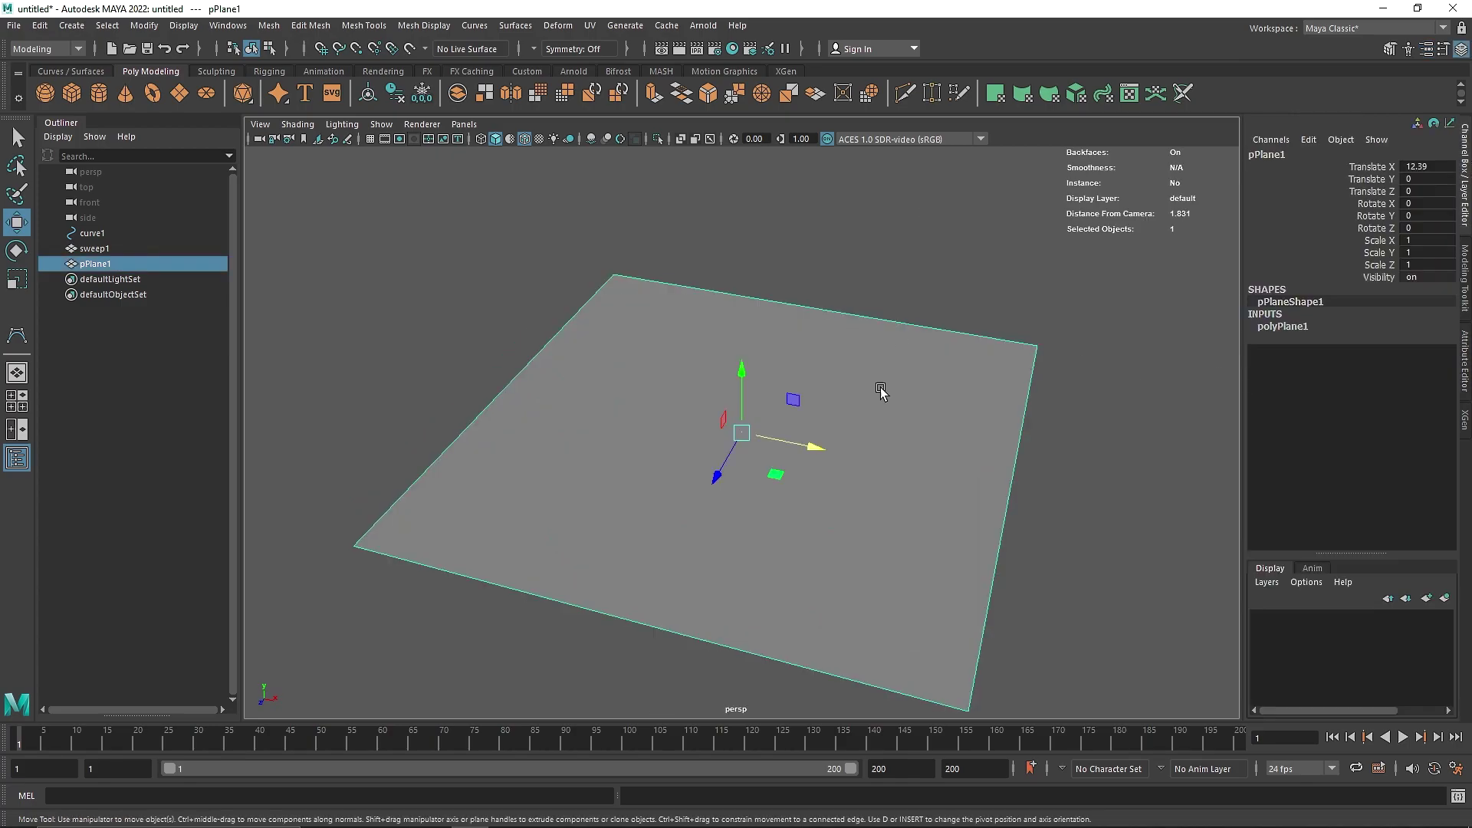
left_click(1296, 327)
left_click_drag(1373, 368, 1373, 381)
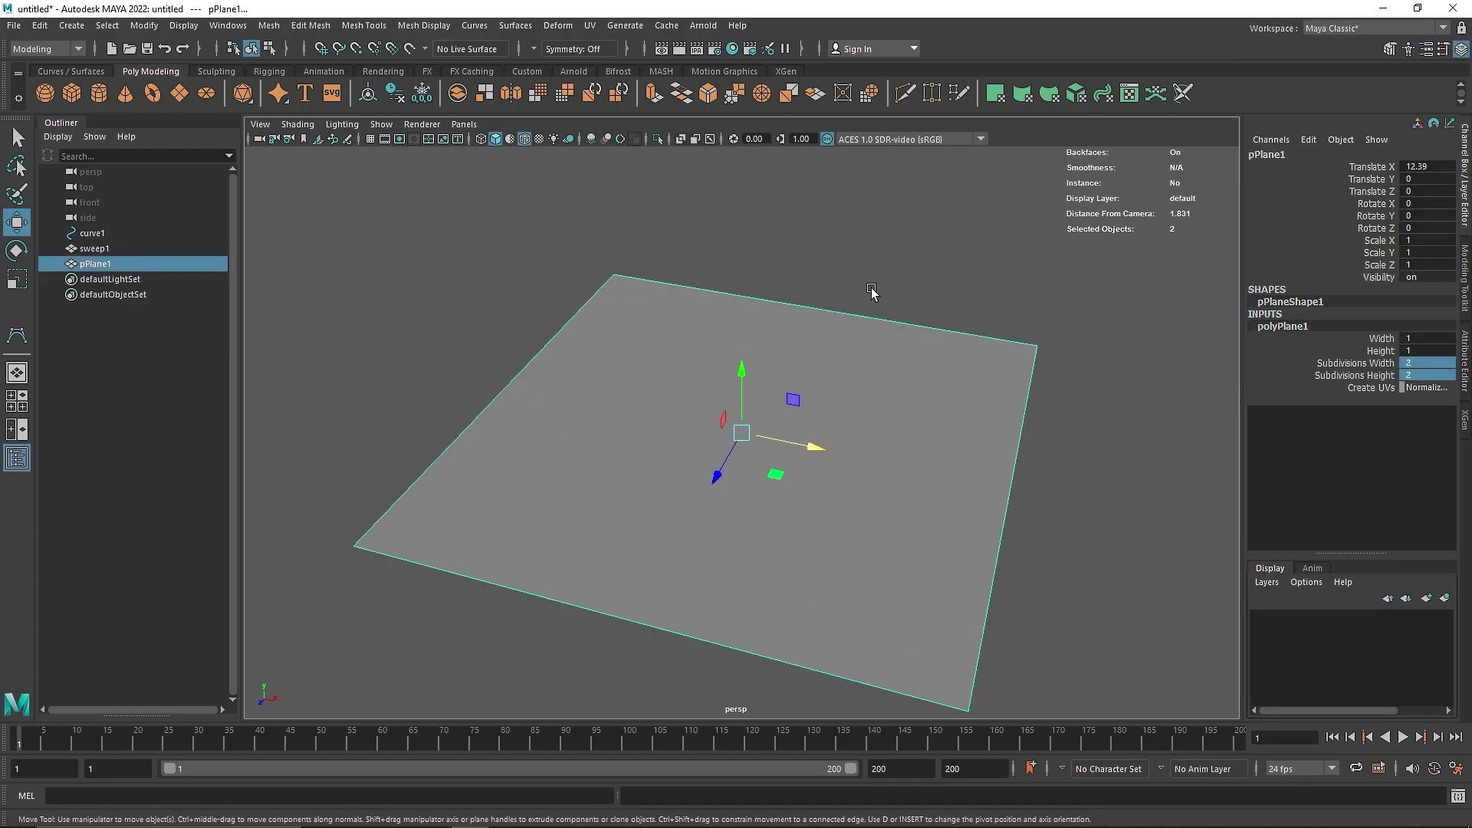
middle_click_drag(873, 294, 796, 390)
Step: Chamfer the plane's centre vertex into a diamond-shaped face and scale the diamond up
right_click_drag(796, 389, 715, 390)
left_click_drag(713, 389, 771, 449)
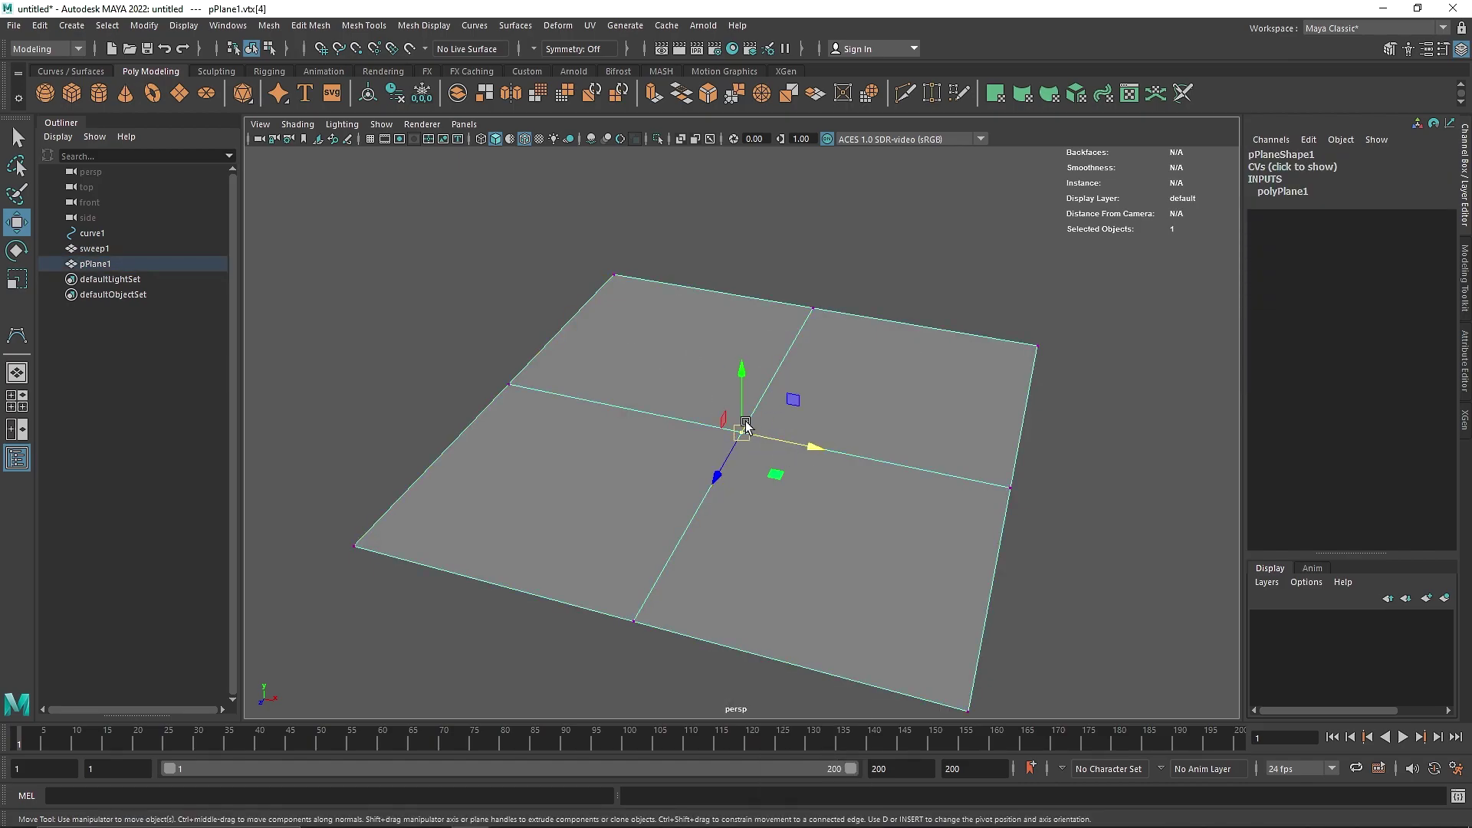
right_click_drag(734, 423, 633, 335, "shift")
left_click_drag(646, 365, 902, 528)
key("r")
left_click_drag(742, 433, 802, 437)
Step: Extrude the four faces around the diamond inward with Keep Faces Together off, and delete the inner faces to leave four holes
right_click_drag(707, 387, 698, 432)
left_click(661, 360)
left_click(593, 503, "shift")
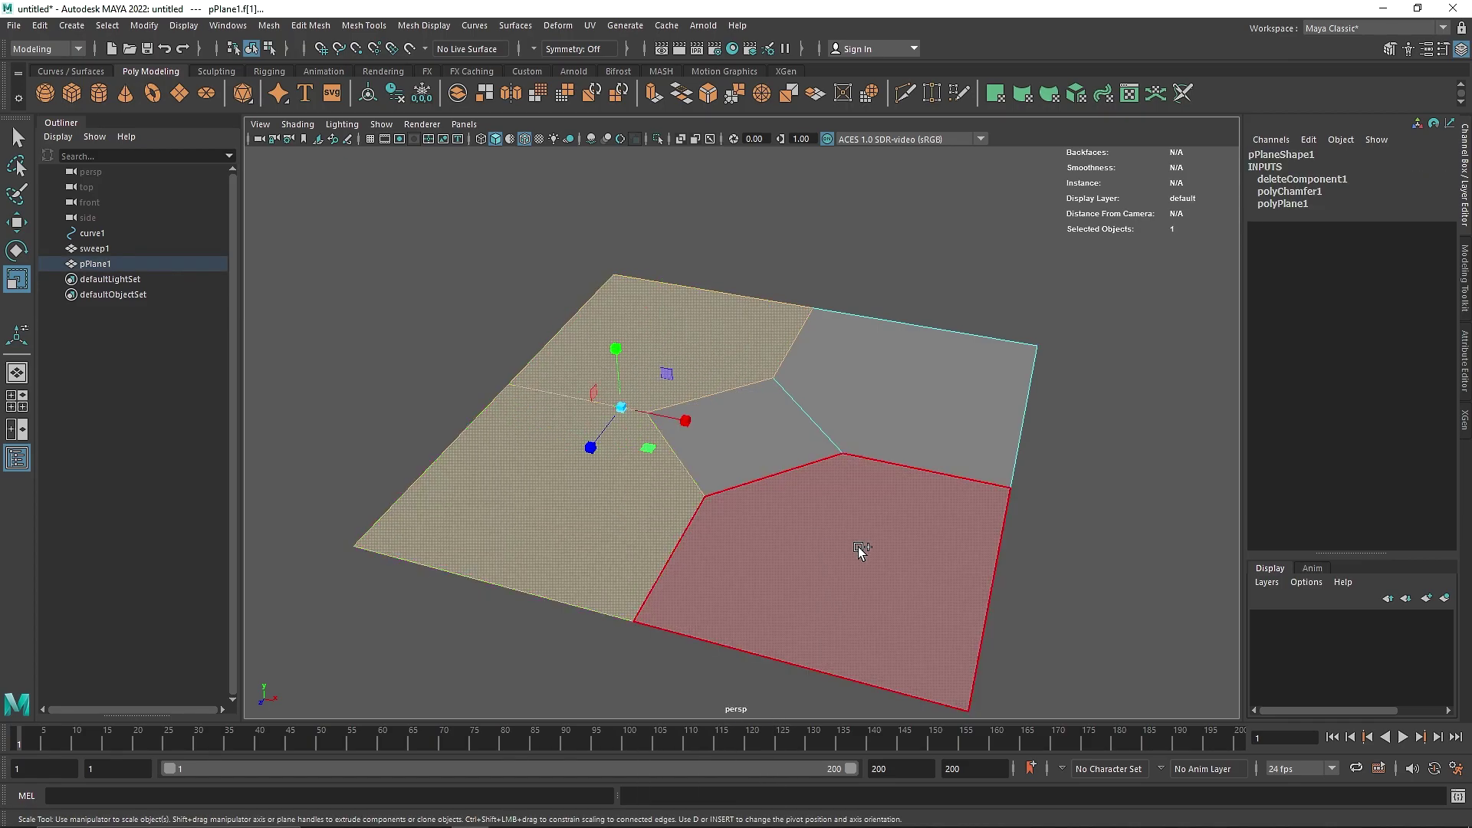
key("q")
left_click(786, 463)
left_click(590, 489)
left_click(796, 509, "shift")
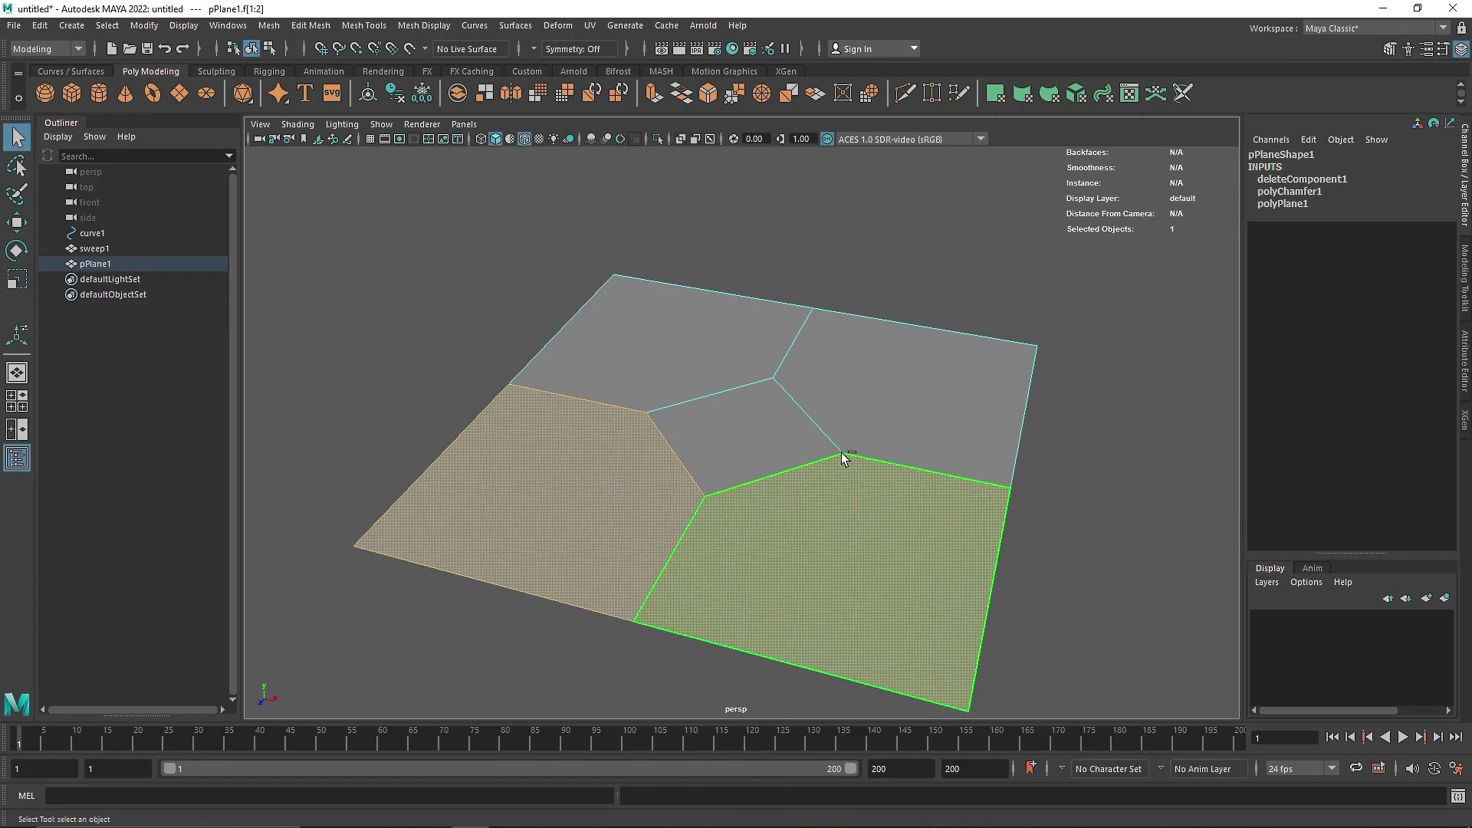
left_click(783, 362, "shift")
left_click(657, 347, "shift")
key("ctrl+e")
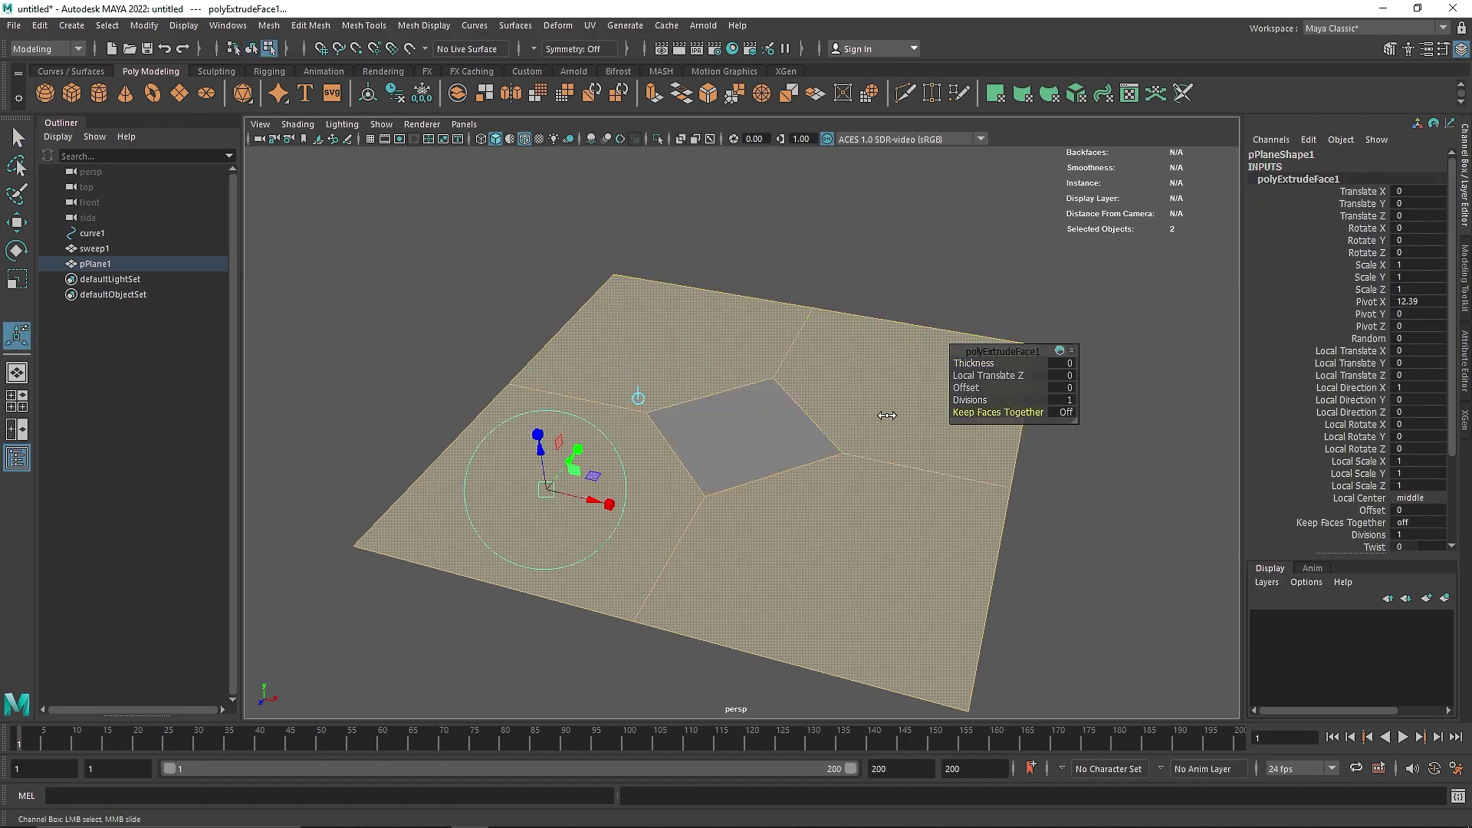
mouse_move(546, 488)
left_mouse_down()
mouse_move(509, 493)
mouse_move(523, 495)
left_mouse_up()
key("q")
key("Delete")
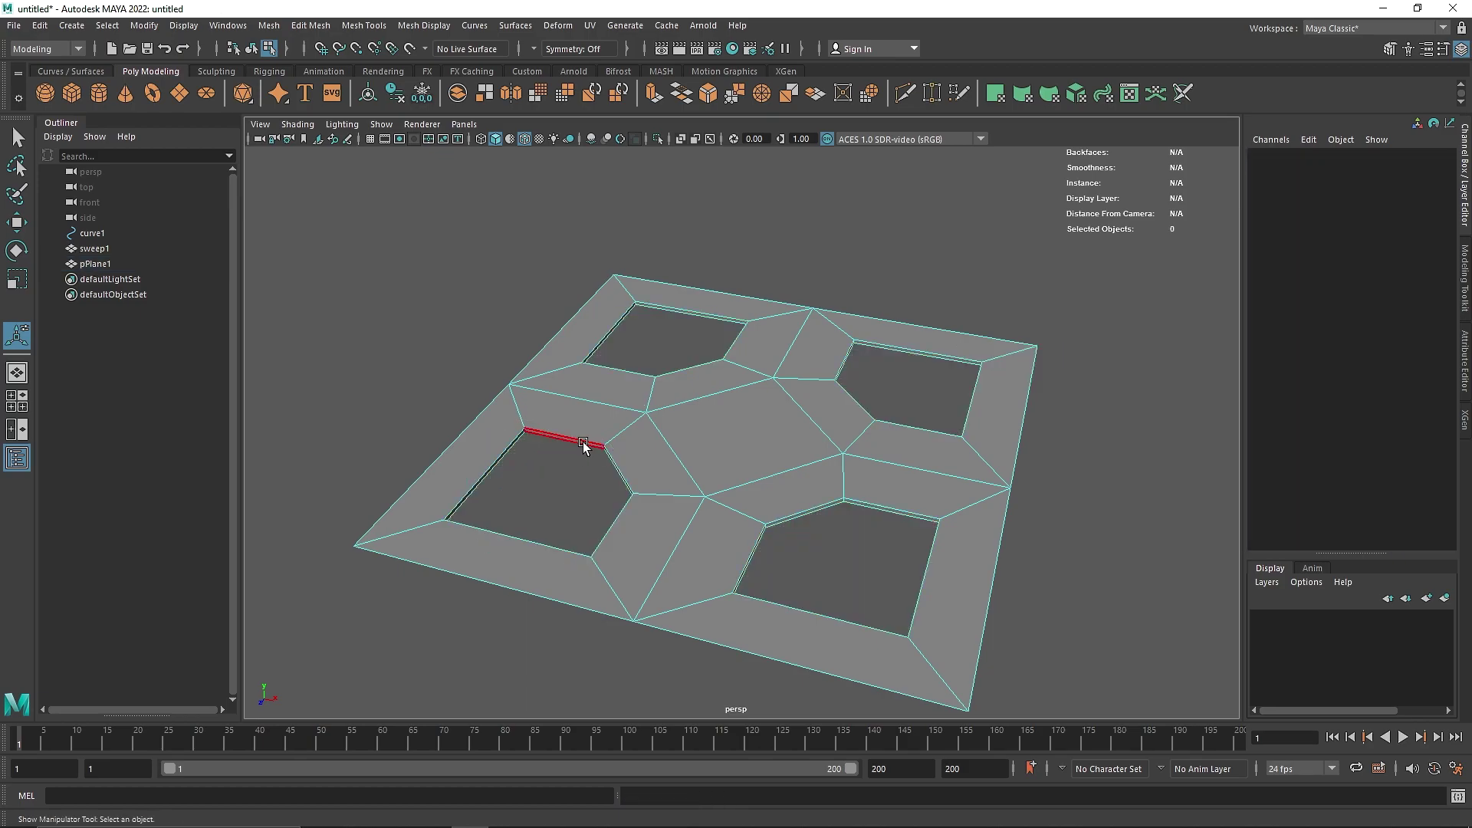
Step: Return the patterned plane to object mode and scale it up
key("F8")
scroll(821, 295, "down", 12)
left_click_drag(772, 427, 733, 463, "alt")
scroll(733, 463, "down", 3)
middle_click_drag(684, 453, 747, 464, "alt")
key("r")
left_click_drag(802, 442, 982, 452)
Step: Delete the existing sweep tube and create a new Sweep Mesh from the curve
scroll(825, 463, "down", 5)
left_click_drag(825, 463, 755, 429, "alt")
left_click(636, 328)
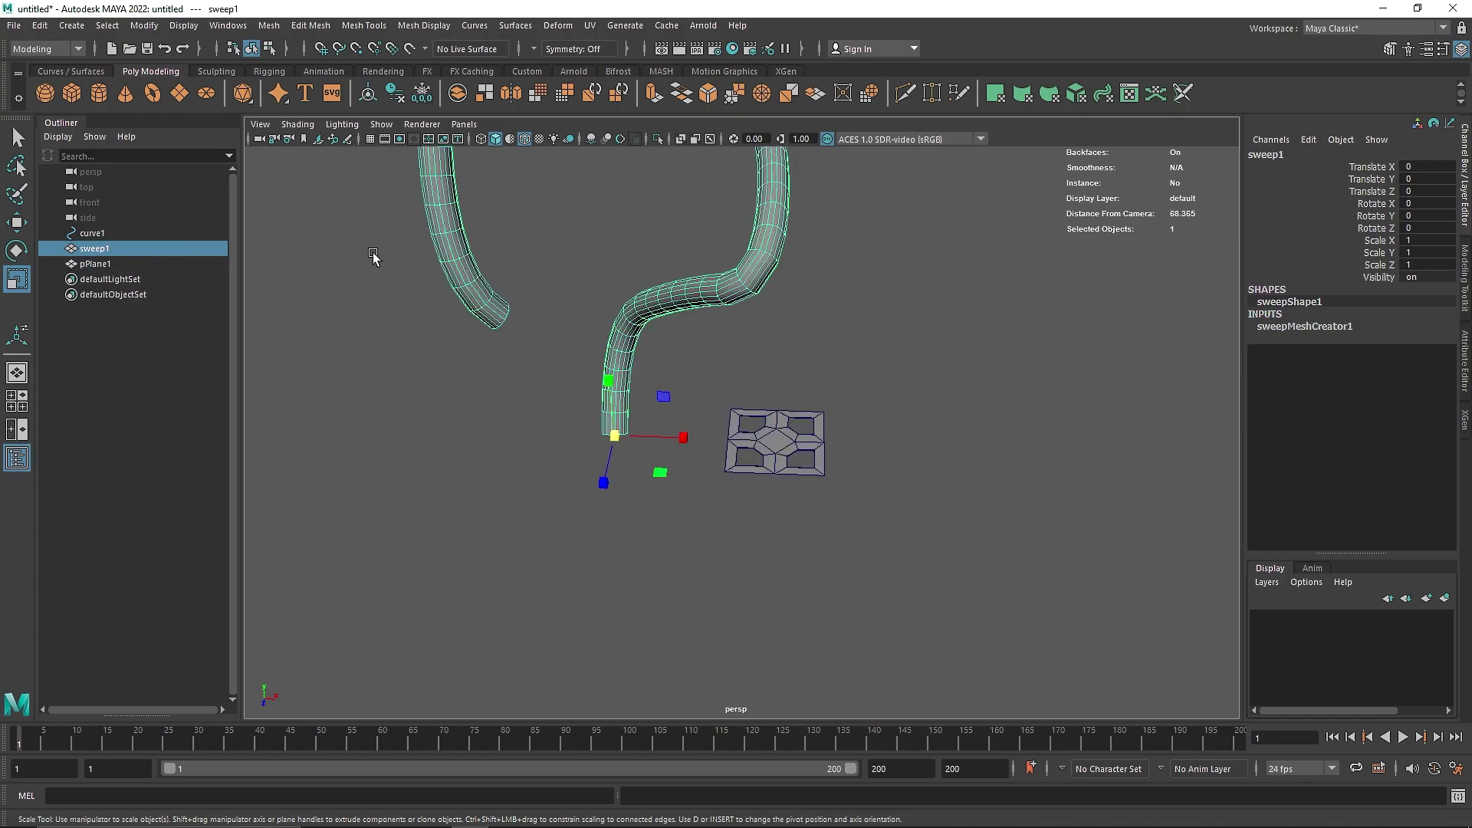
key("Delete")
left_click(664, 298)
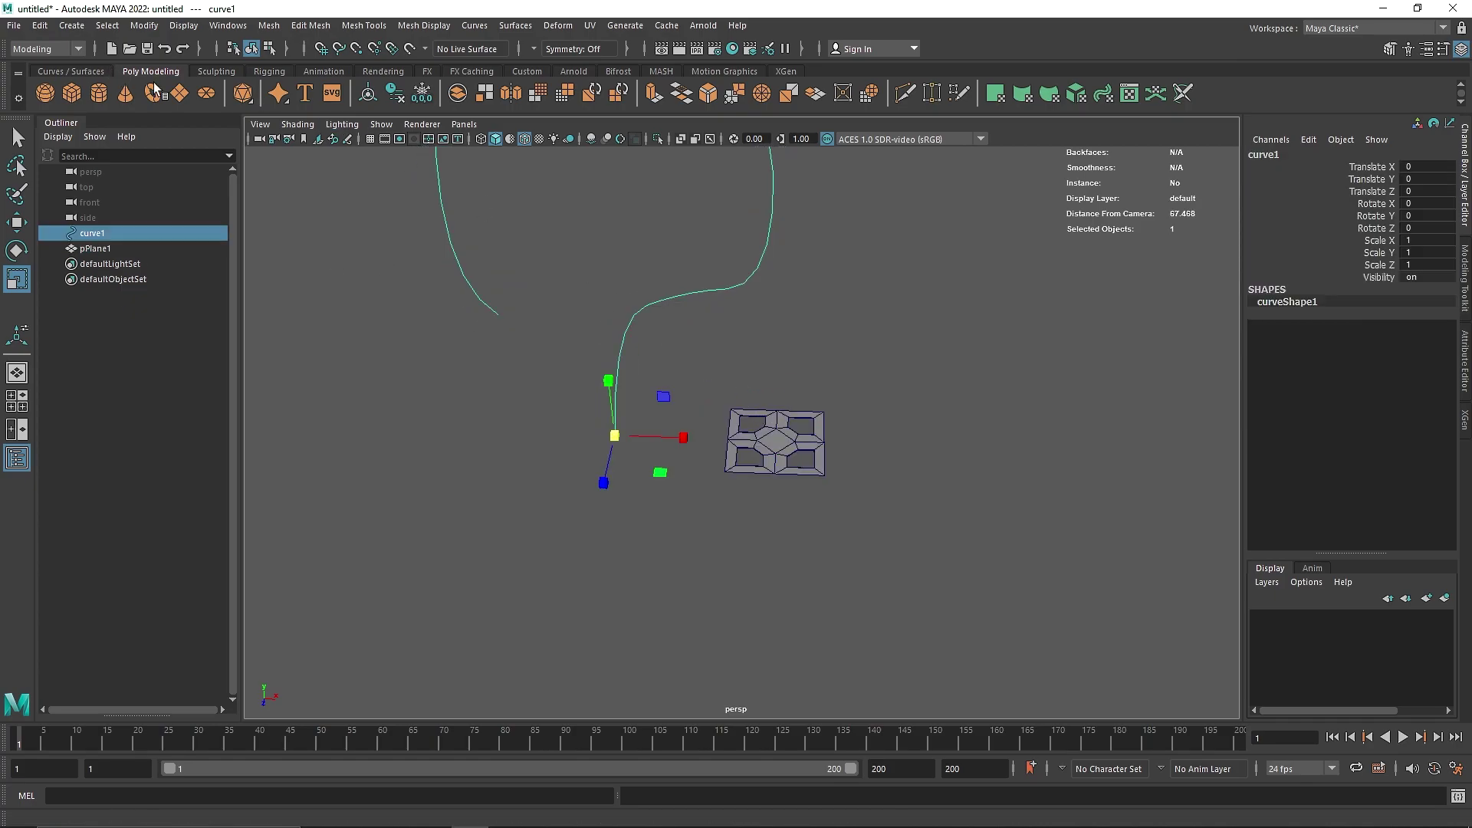
left_click(72, 25)
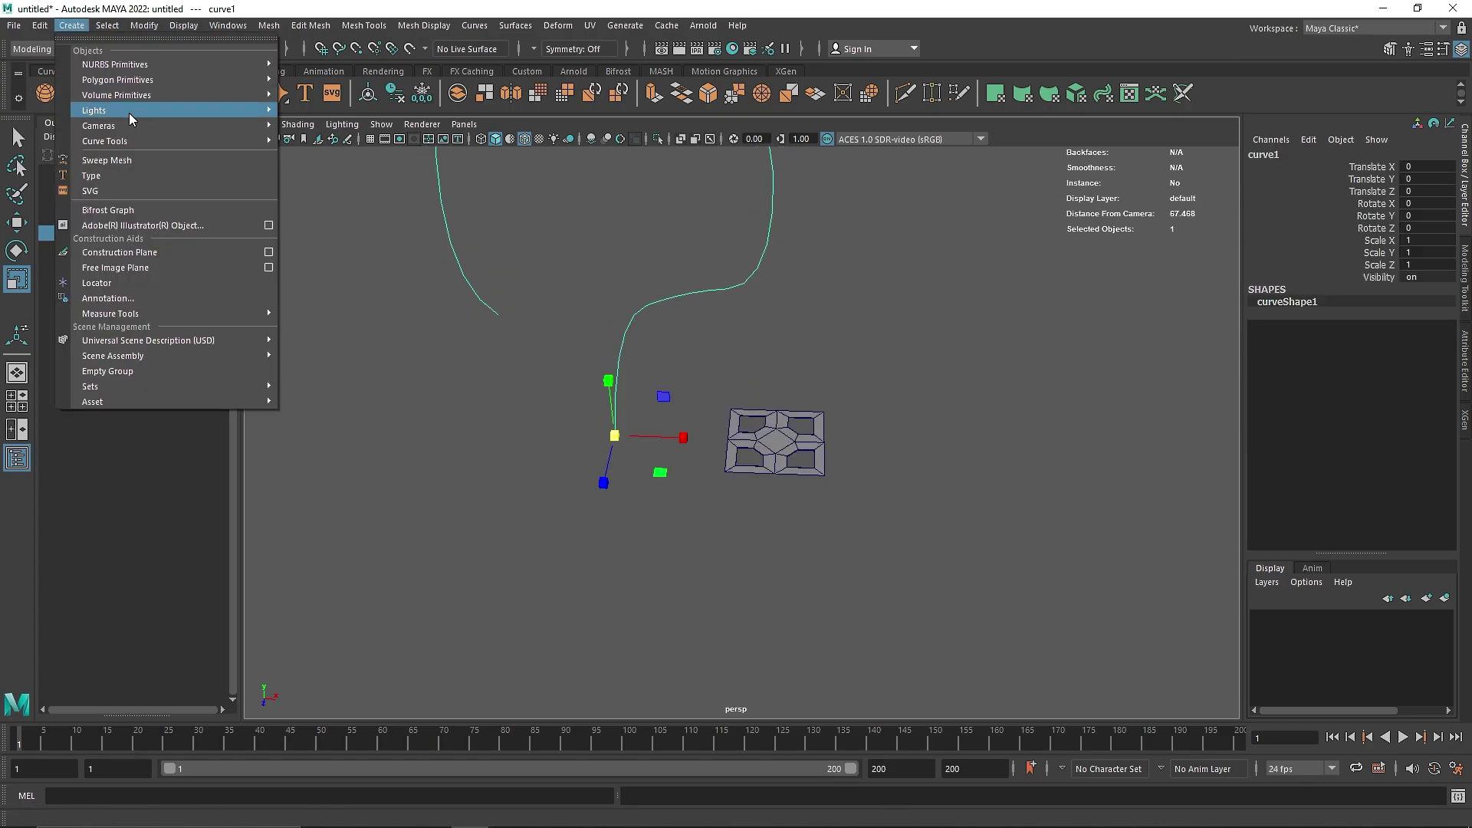
left_click(142, 156)
left_click_drag(556, 331, 675, 368, "alt")
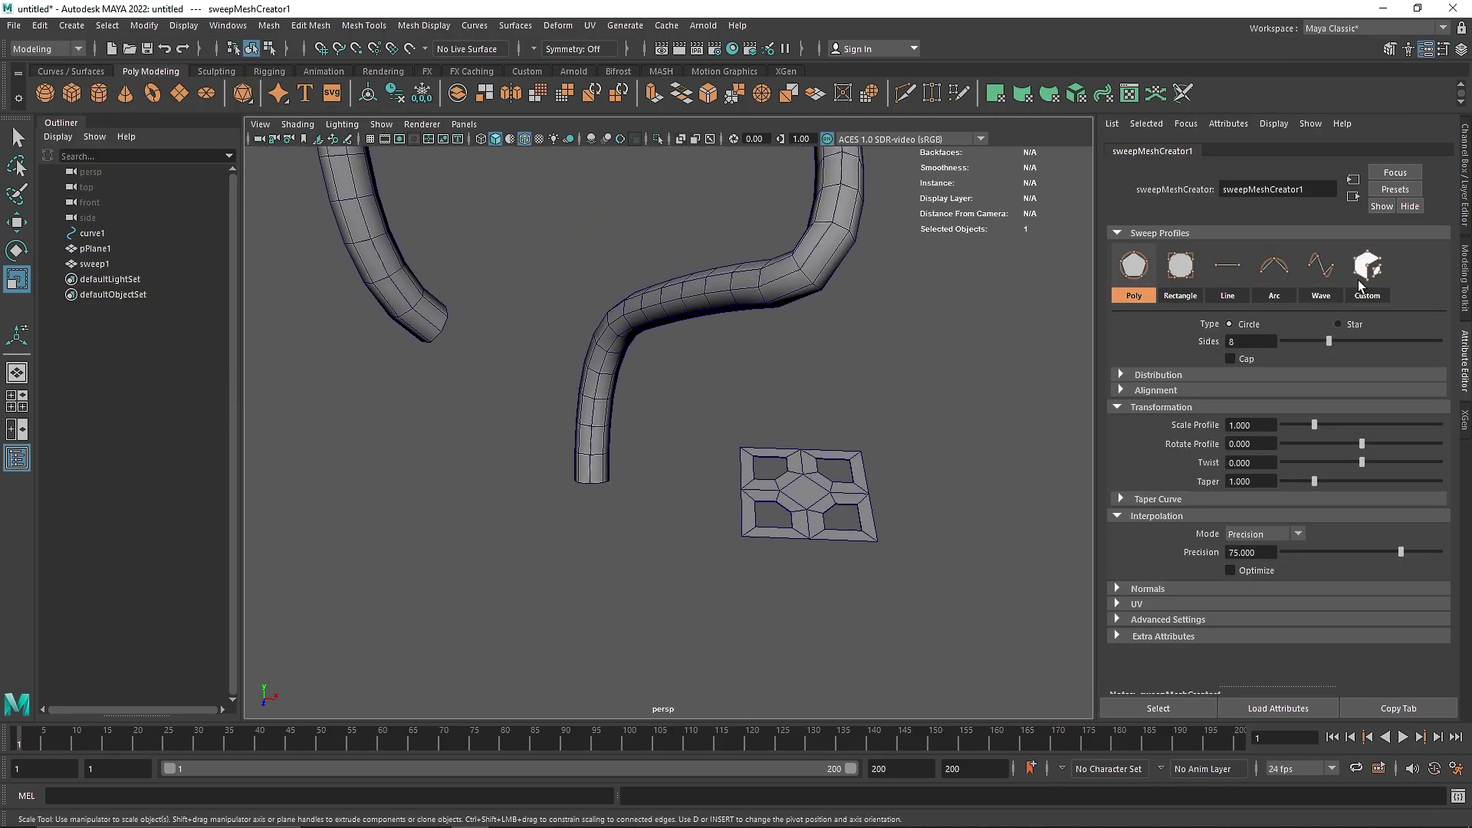
Step: Set the sweep to a Custom profile of type Poly Object, using the patterned plane as its profile
left_click(1367, 276)
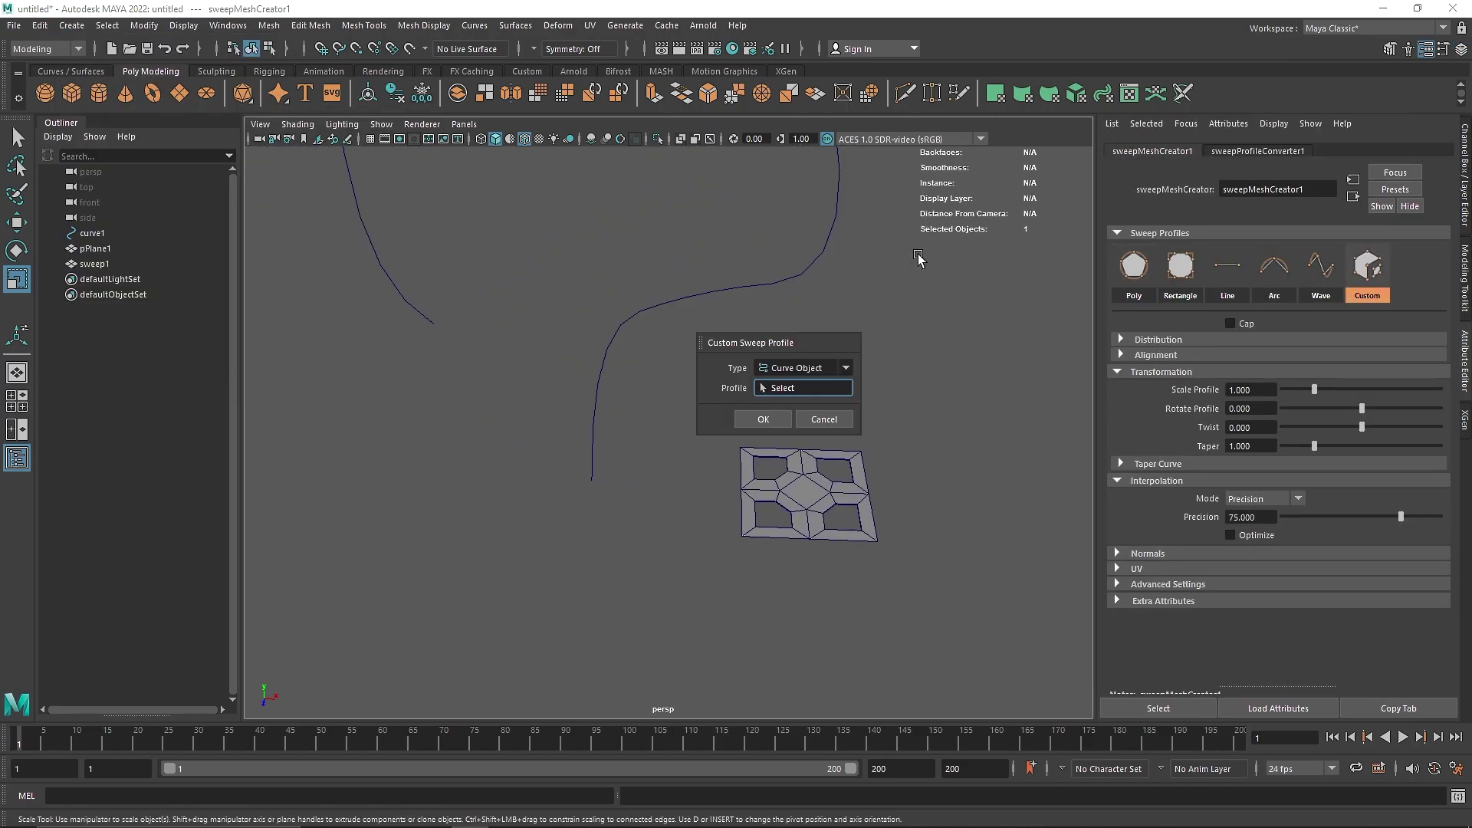
left_click(804, 370)
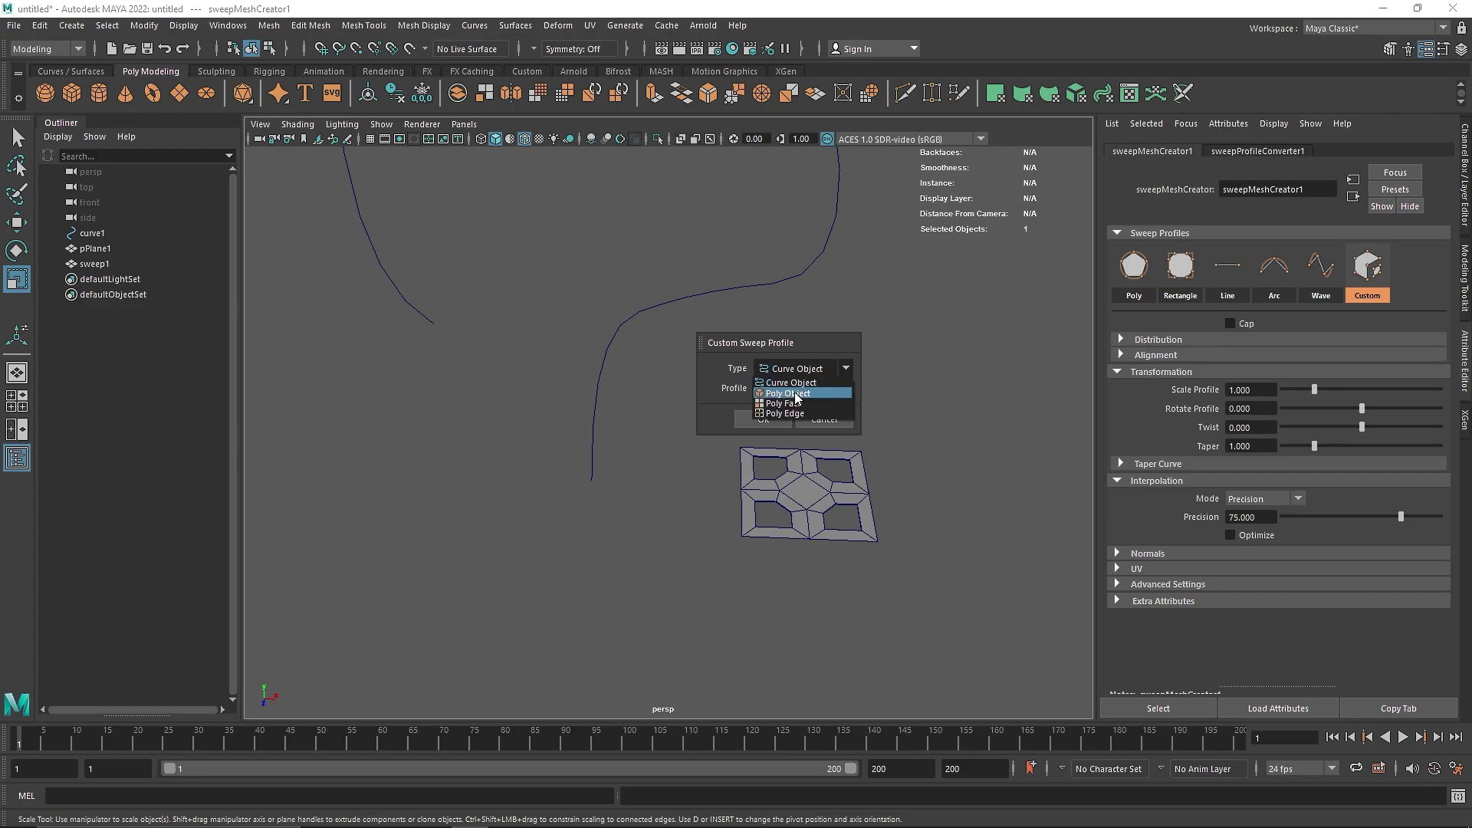
left_click(795, 393)
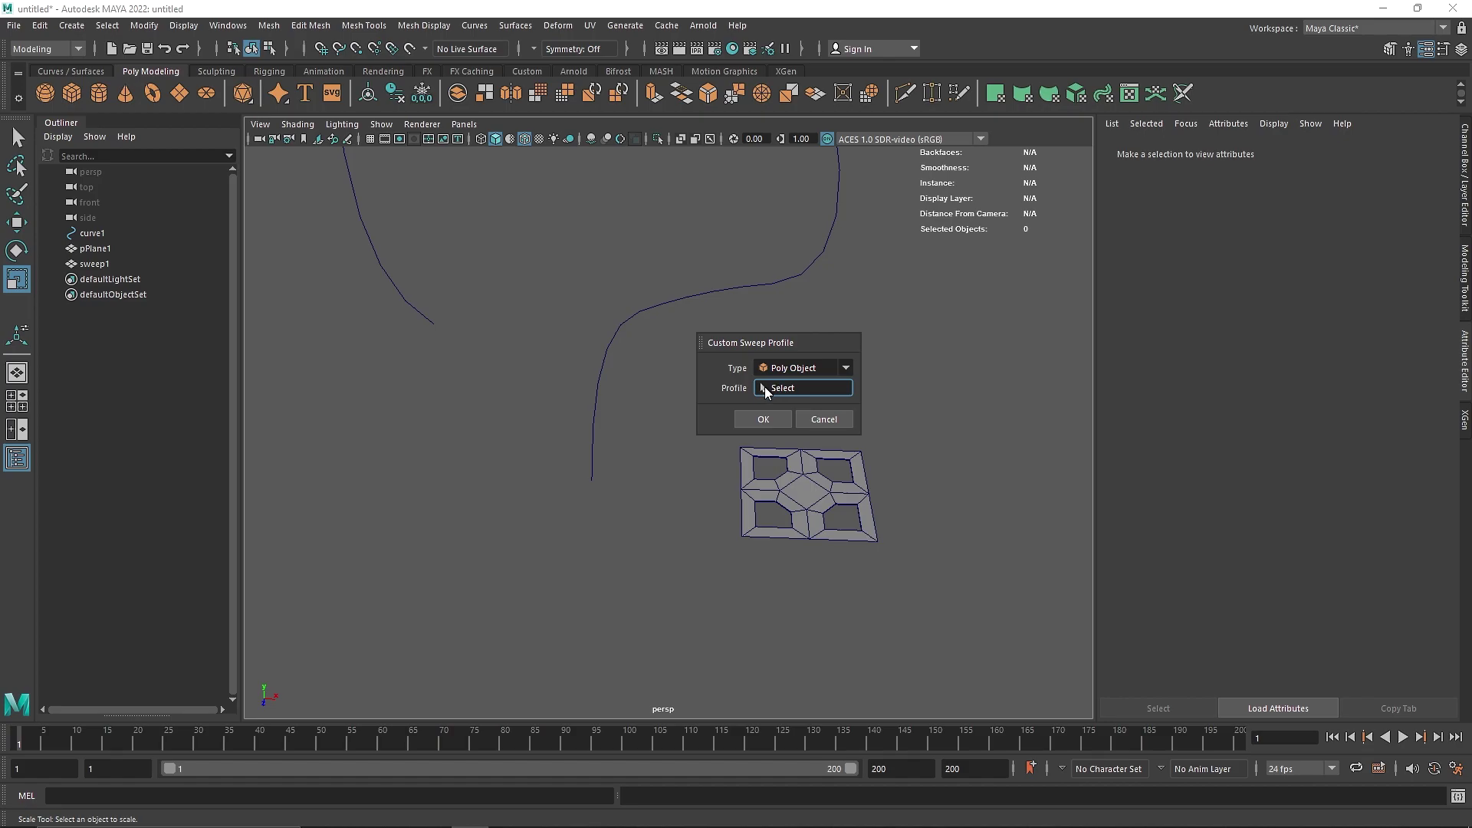
left_click(793, 476)
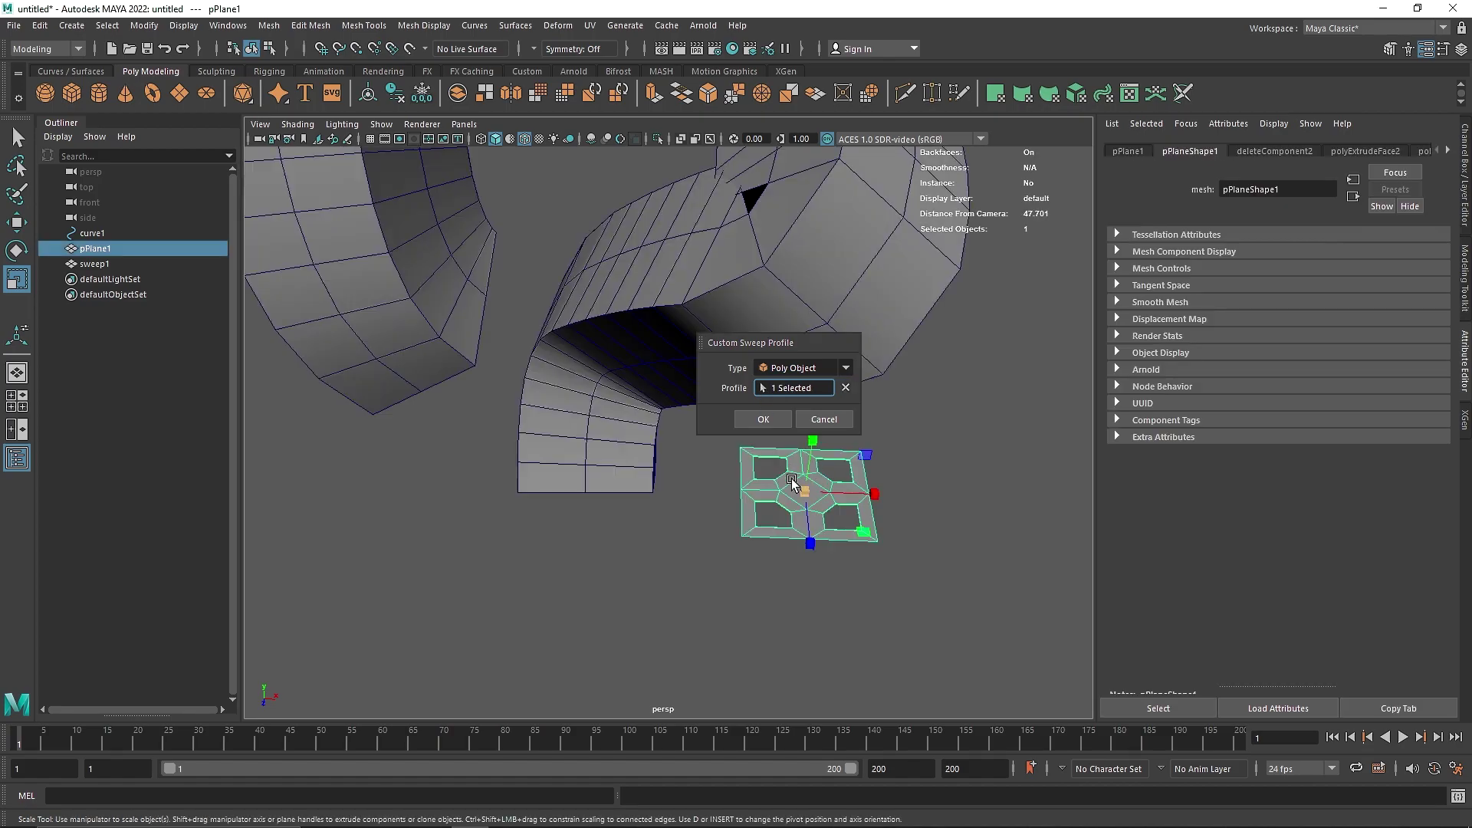
left_click_drag(729, 497, 660, 361, "alt")
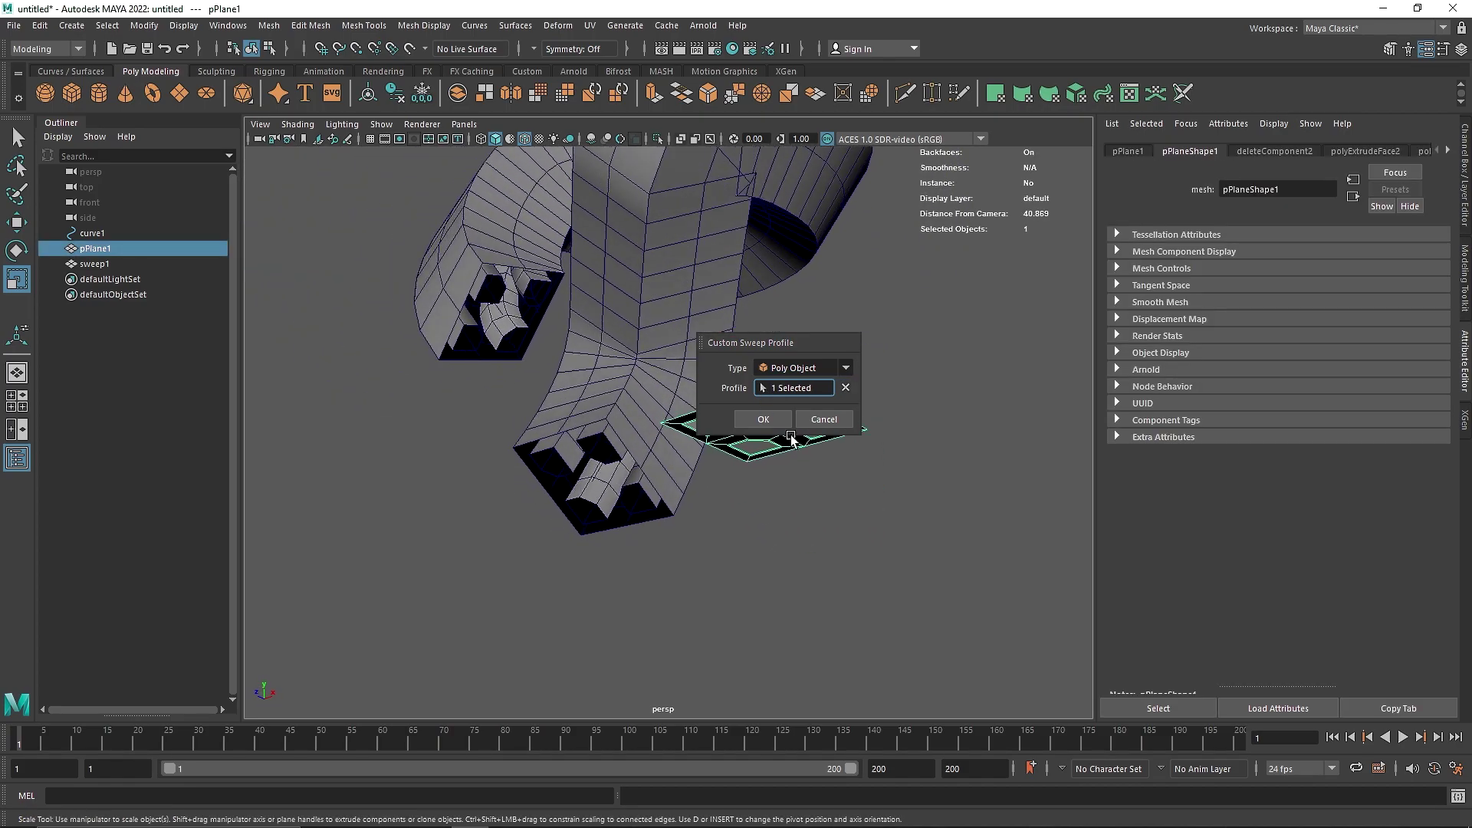
left_click(761, 419)
left_click_drag(567, 437, 545, 476, "alt")
left_click(881, 509)
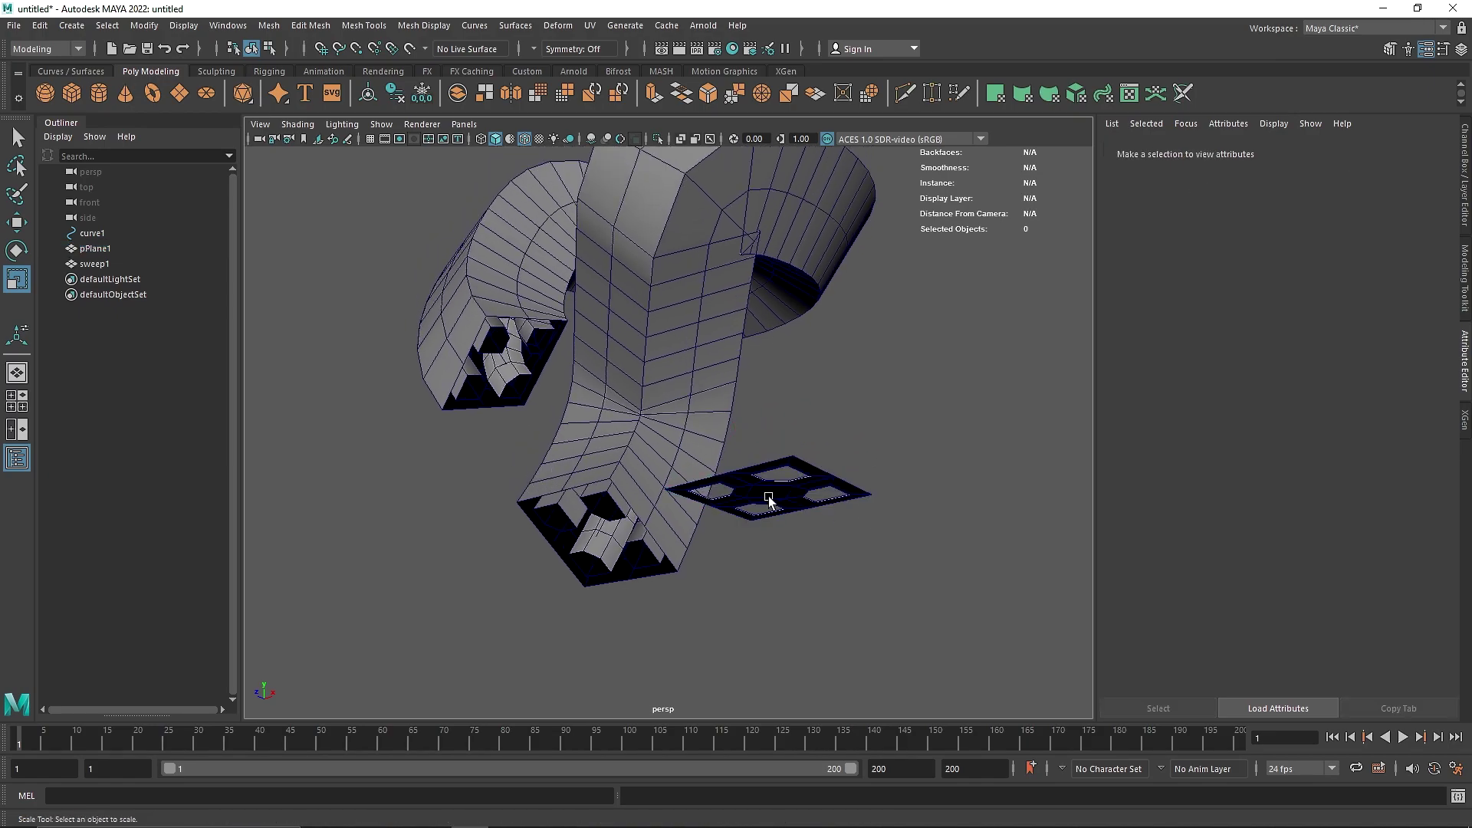
Step: Move the patterned plane away from the sweep mesh and hide it
left_click(769, 500)
key("w")
middle_click_drag(754, 505, 910, 479)
key("h")
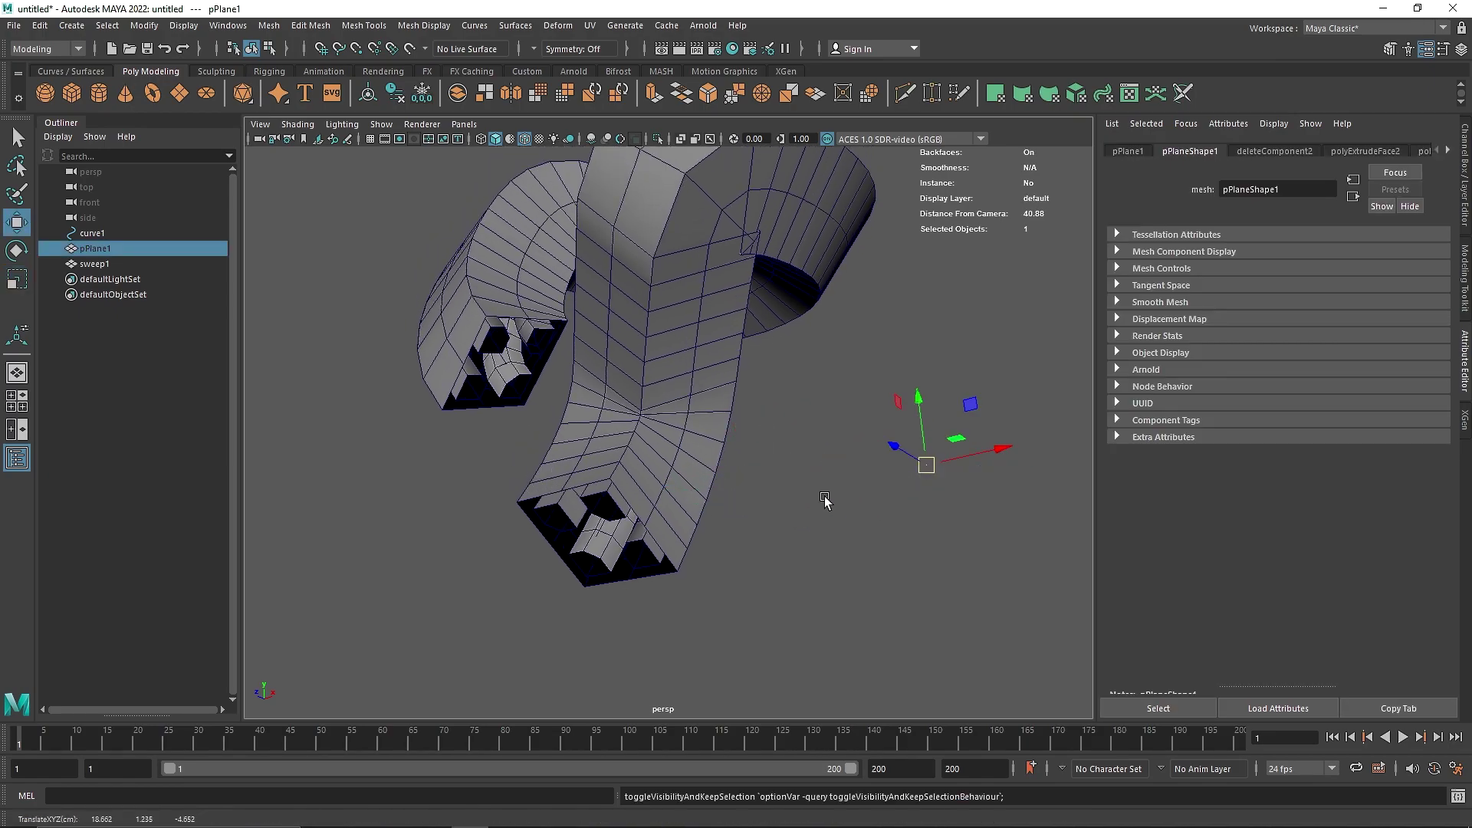
left_click(846, 499)
Step: Enable Cap on the custom-profile sweep to close its ends
left_click(660, 463)
left_click(1274, 153)
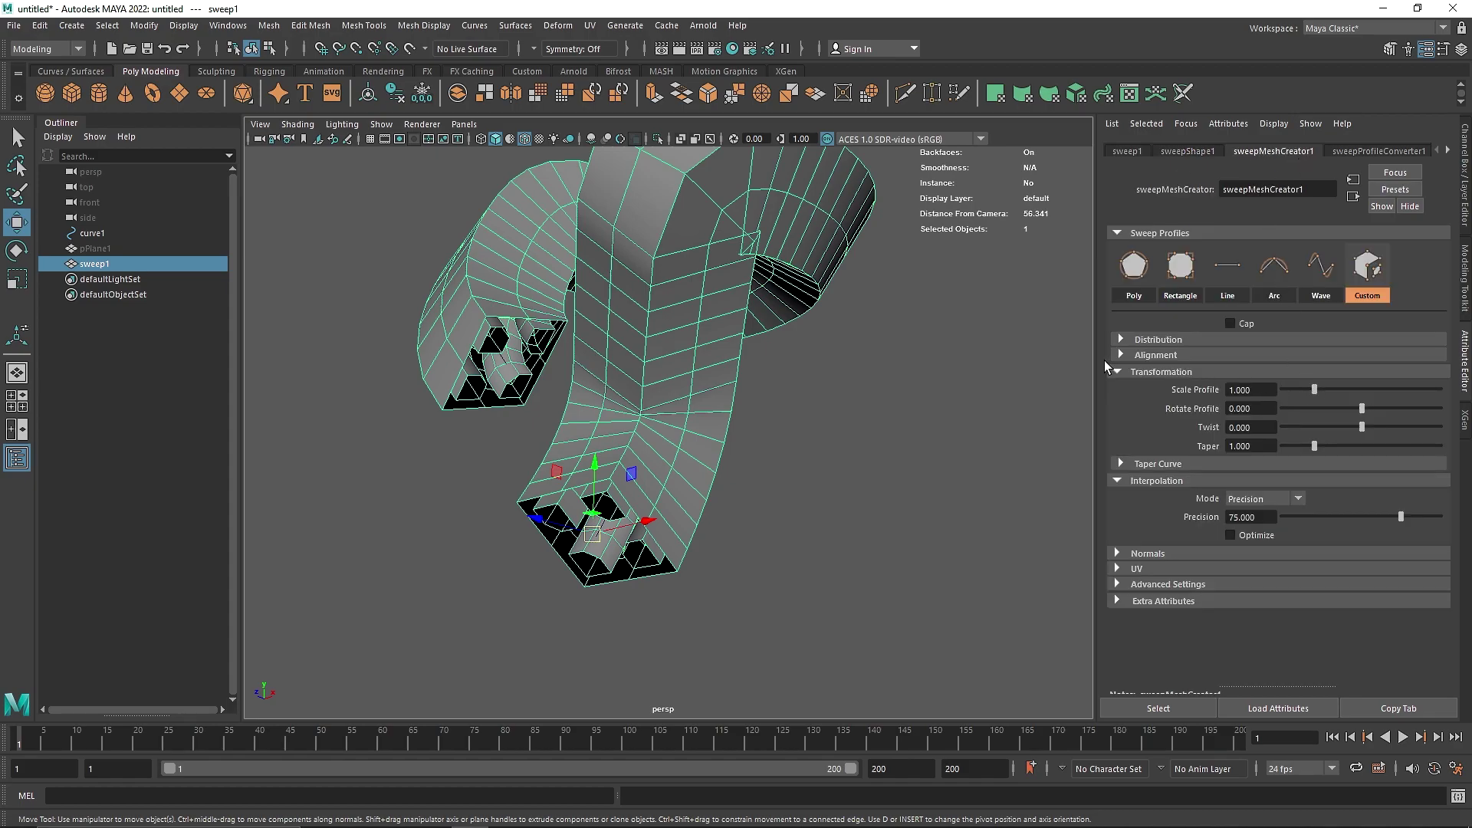
left_click(1230, 323)
left_click_drag(828, 414, 661, 407, "alt")
left_click(1158, 337)
left_click(1159, 337)
Step: Set the sweep's Scale Profile to 0.223, Rotate Profile to 64.158 and Twist to 2.000
left_click_drag(1314, 394, 1293, 398)
left_click_drag(590, 326, 609, 318, "alt")
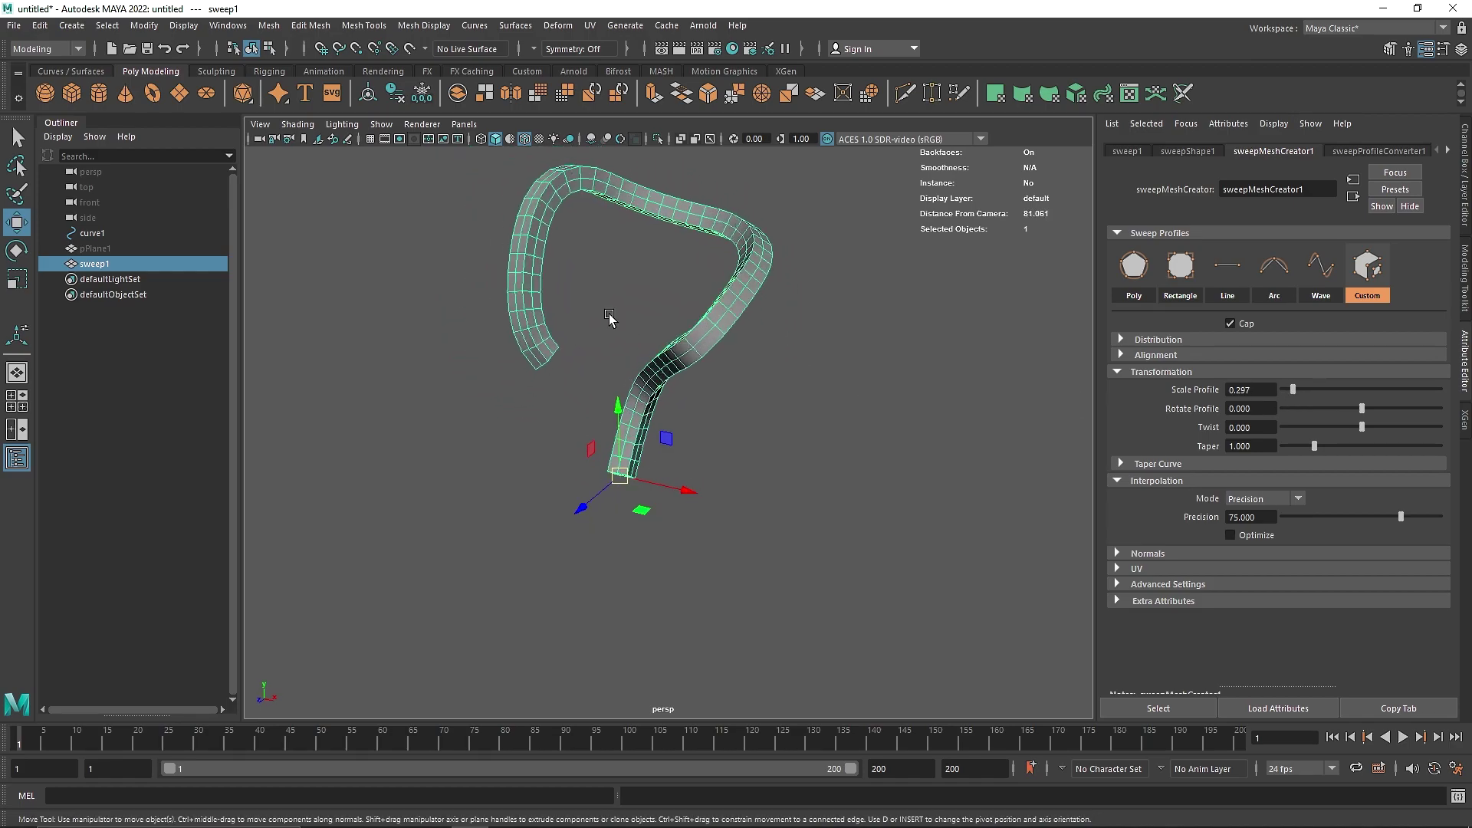
right_click_drag(609, 319, 720, 378, "alt")
left_click_drag(720, 378, 568, 309, "alt")
middle_click_drag(617, 323, 672, 394, "alt")
left_click_drag(673, 397, 844, 411, "alt")
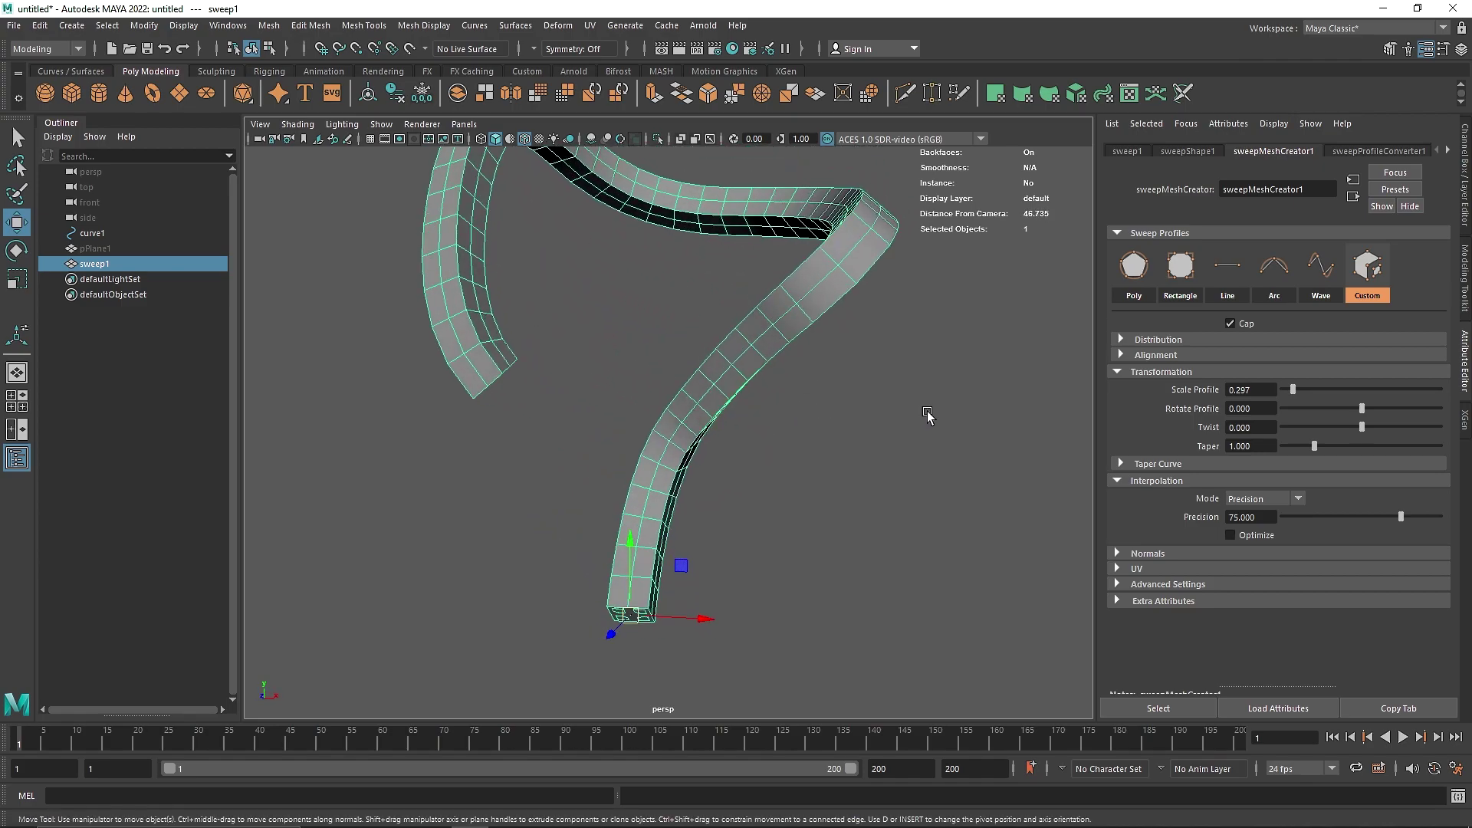
left_click_drag(1293, 395, 1458, 443)
left_click_drag(689, 428, 602, 430, "alt")
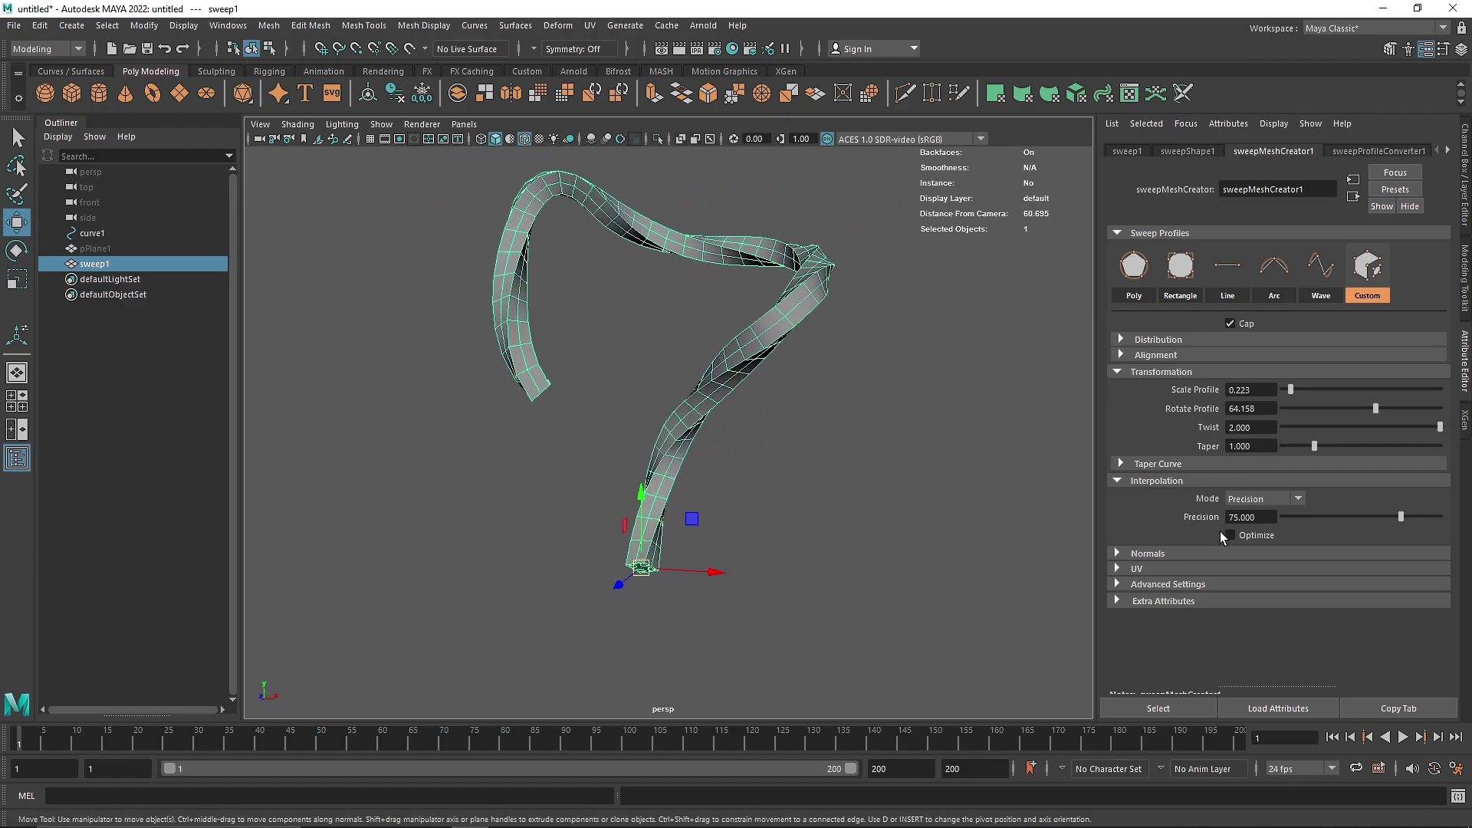
Step: Try a narrowing taper on the sweep, and set Taper to 1.757
mouse_move(1319, 449)
left_mouse_down()
mouse_move(1344, 451)
mouse_move(1292, 451)
left_mouse_up()
scroll(736, 468, "up", 1)
scroll(736, 468, "up", 3)
left_click_drag(1293, 447, 1339, 452)
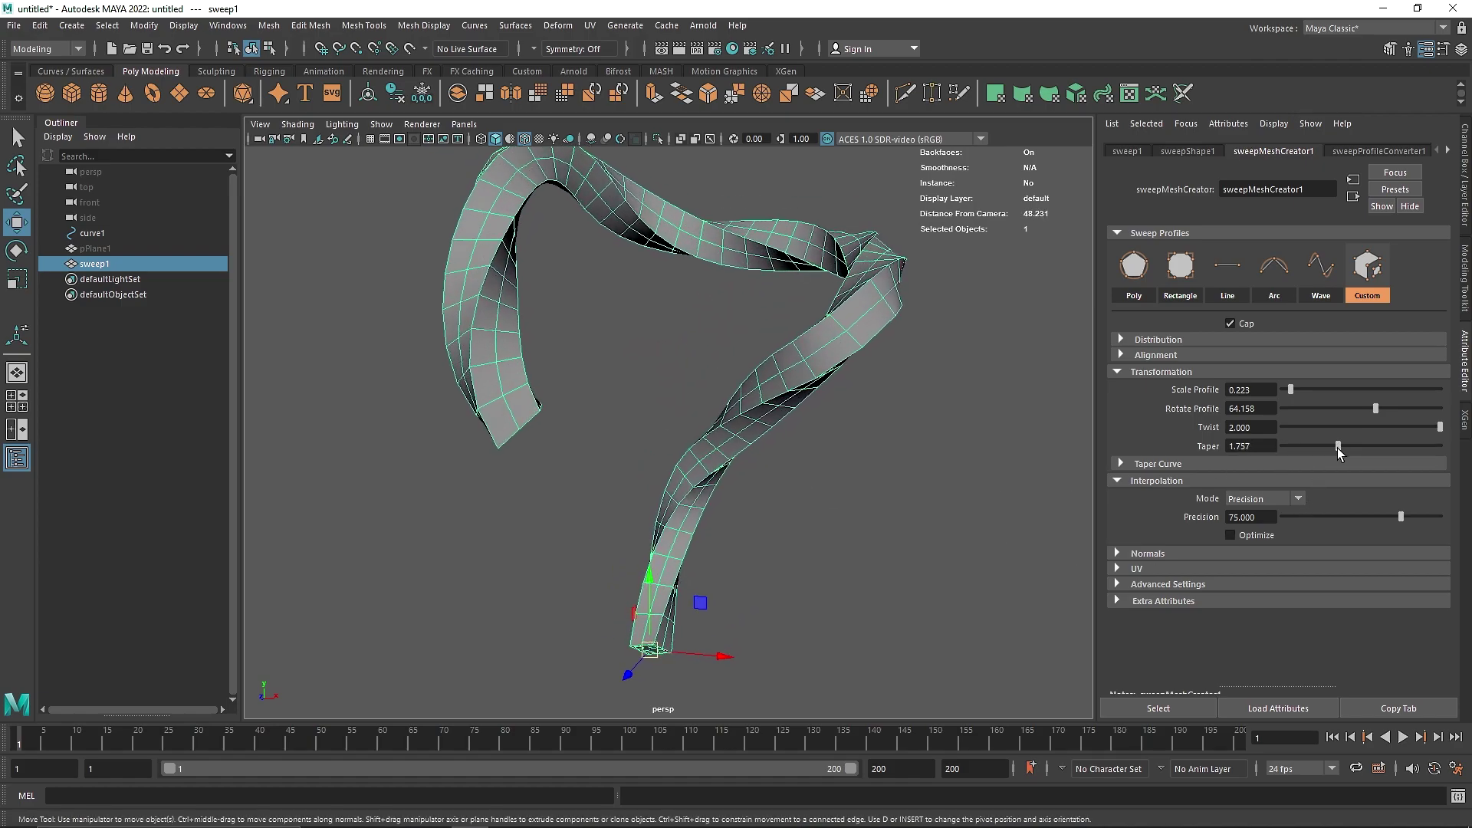
Step: Add three control points to the sweep's Taper Curve to vary its thickness along the path
left_click(1150, 464)
left_click(1157, 488)
left_click(1236, 478)
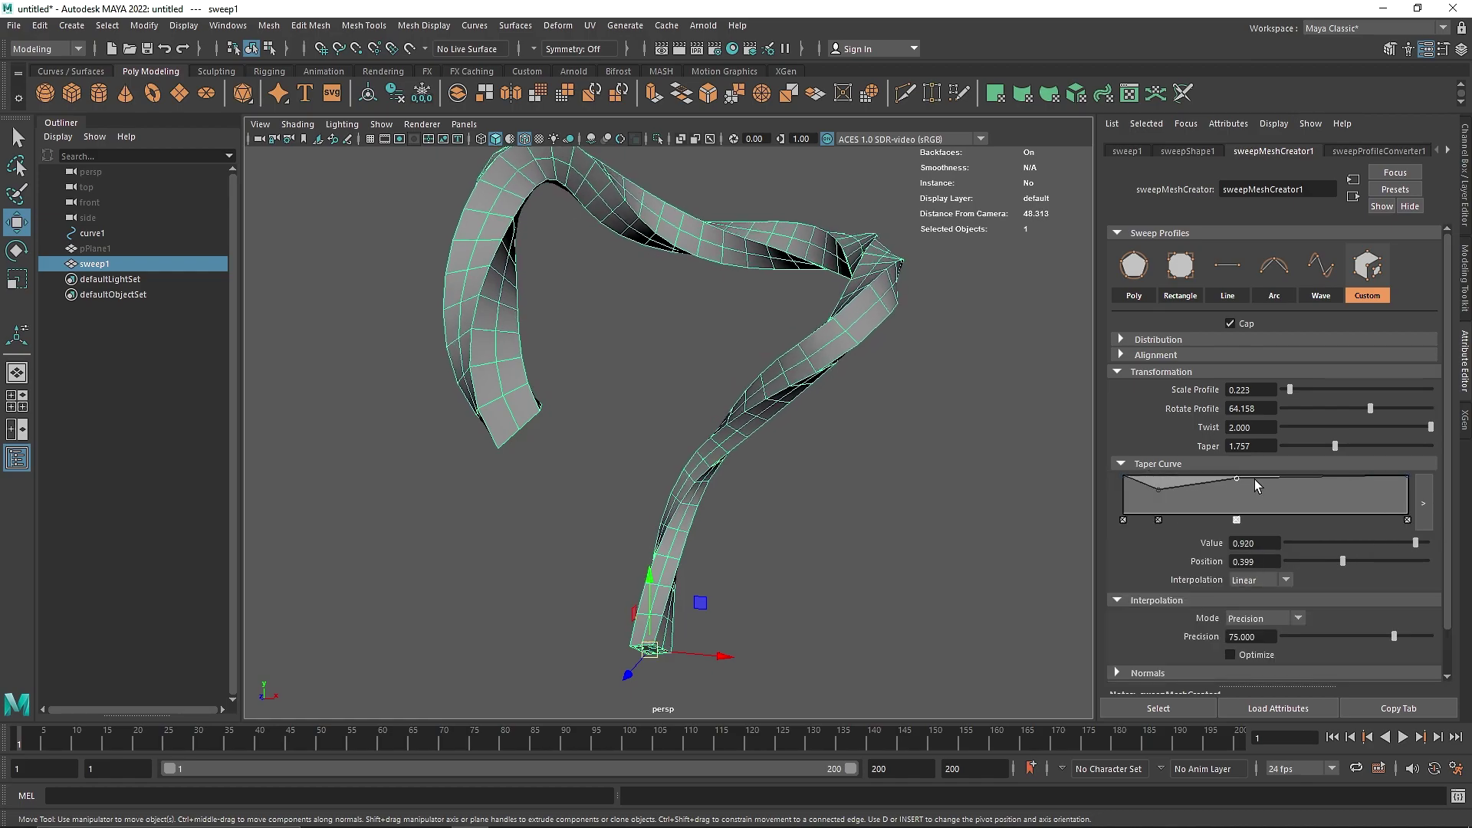
left_click(1293, 496)
Step: Open the enlarged Taper Curve editor, add more control points and reposition one to about value 0.589, position 0.378
left_click(1421, 505)
left_click(1419, 507)
left_click(1192, 285)
left_click(1233, 261)
left_click_drag(1040, 323, 983, 299)
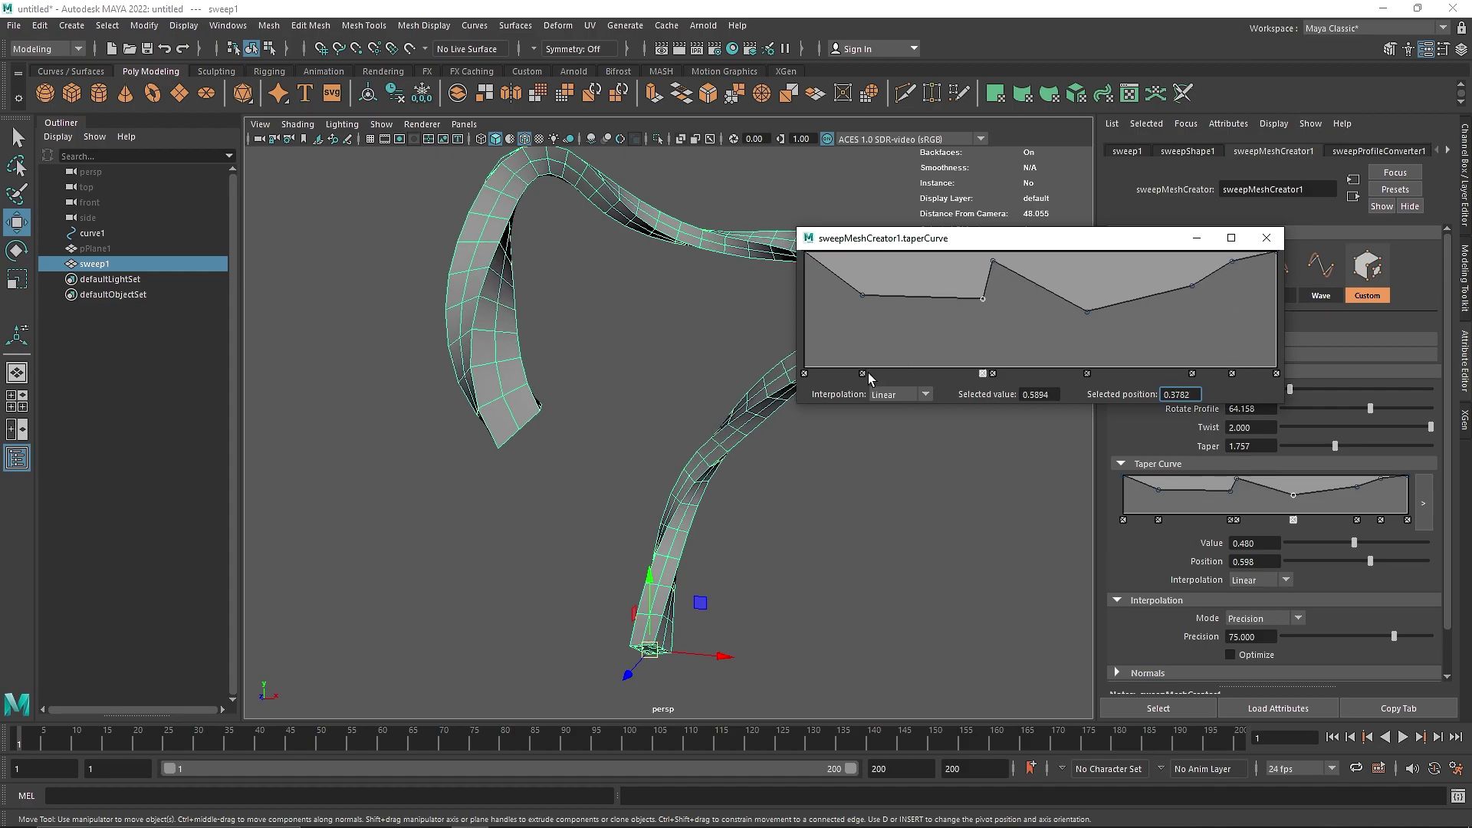
Step: Remove the added control points from the Taper Curve
left_click(863, 373)
left_click(992, 373)
left_click(983, 374)
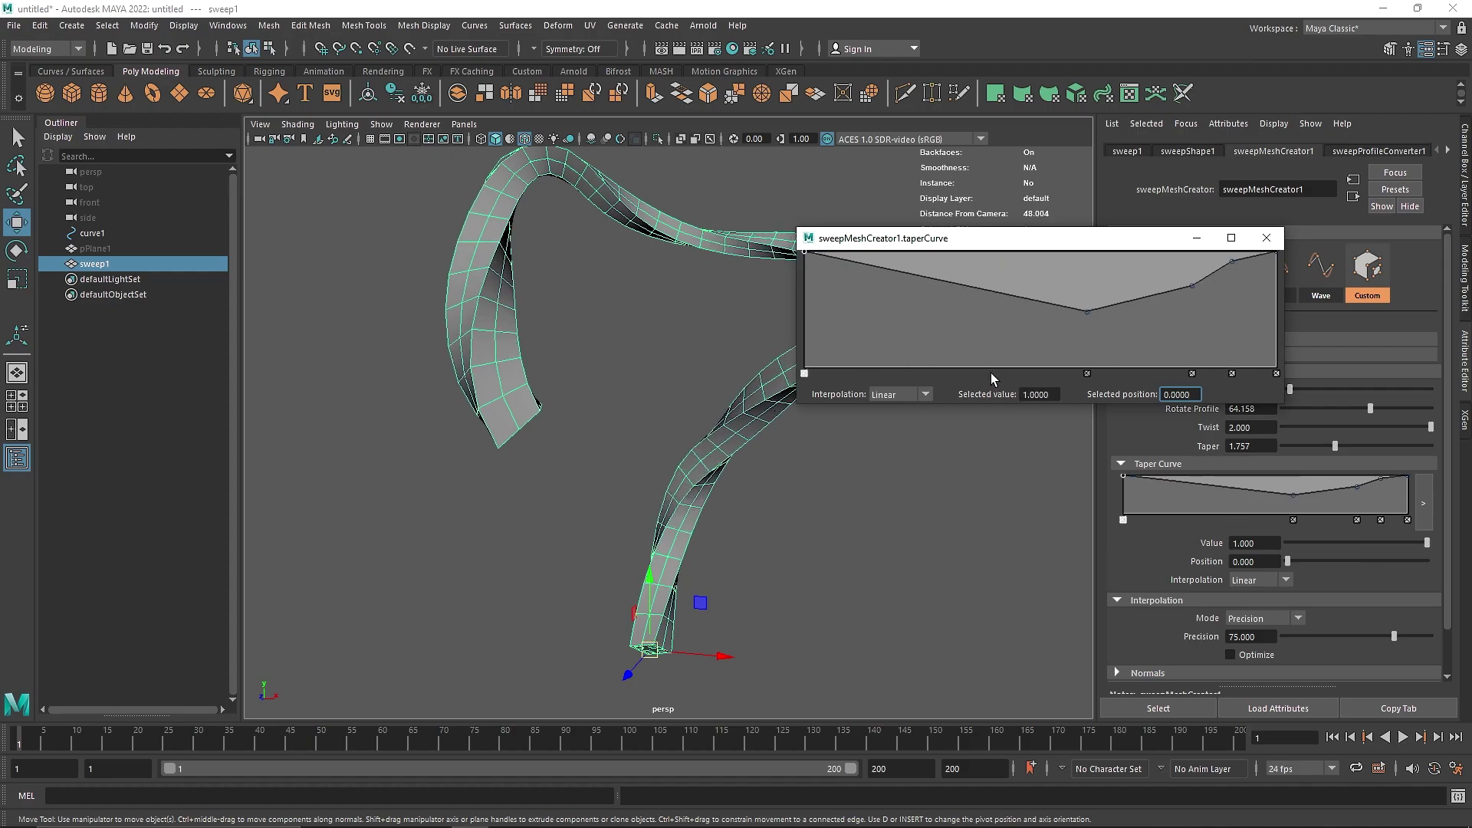
left_click(1087, 374)
left_click(1231, 374)
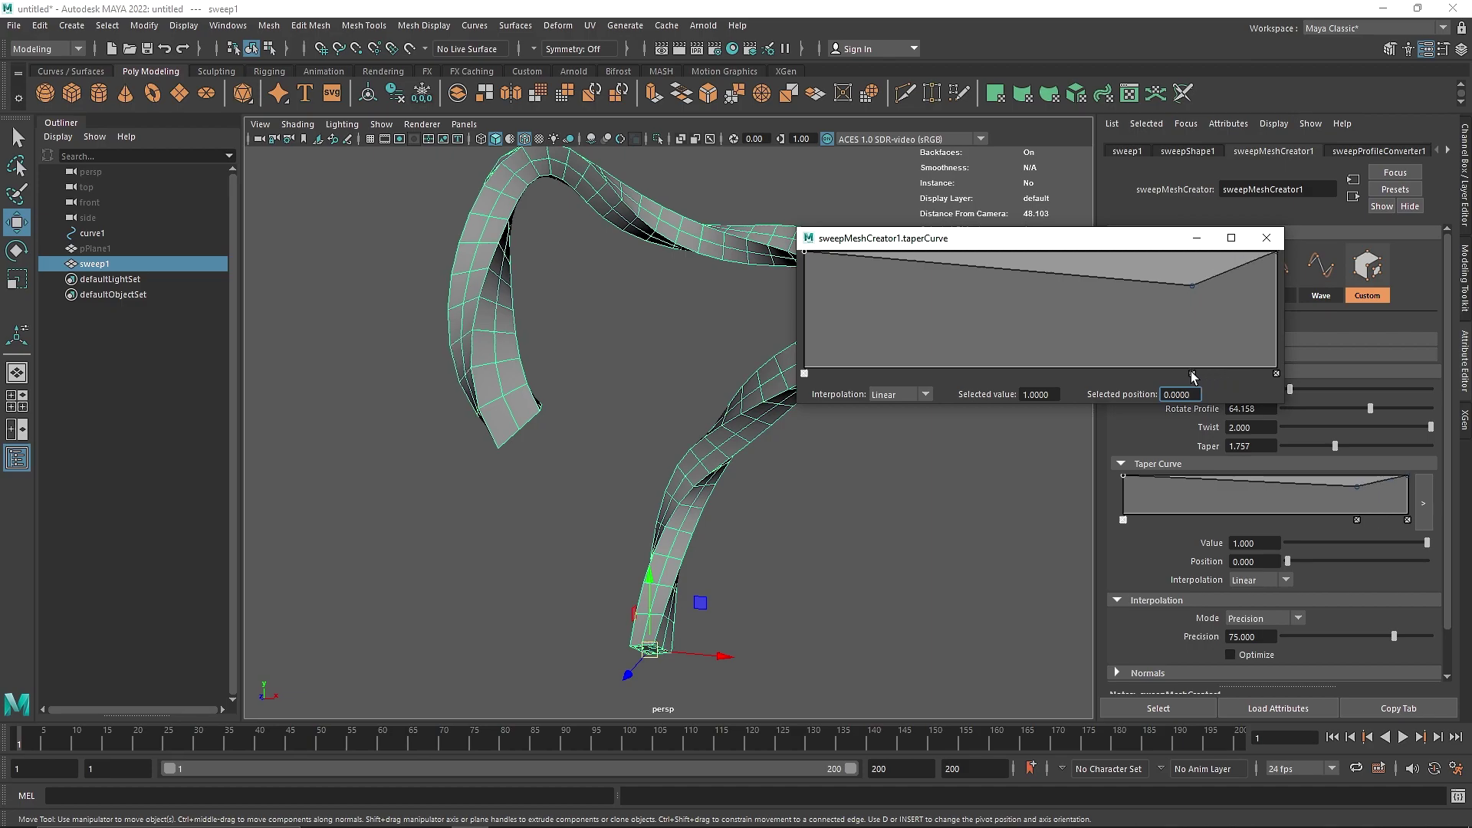
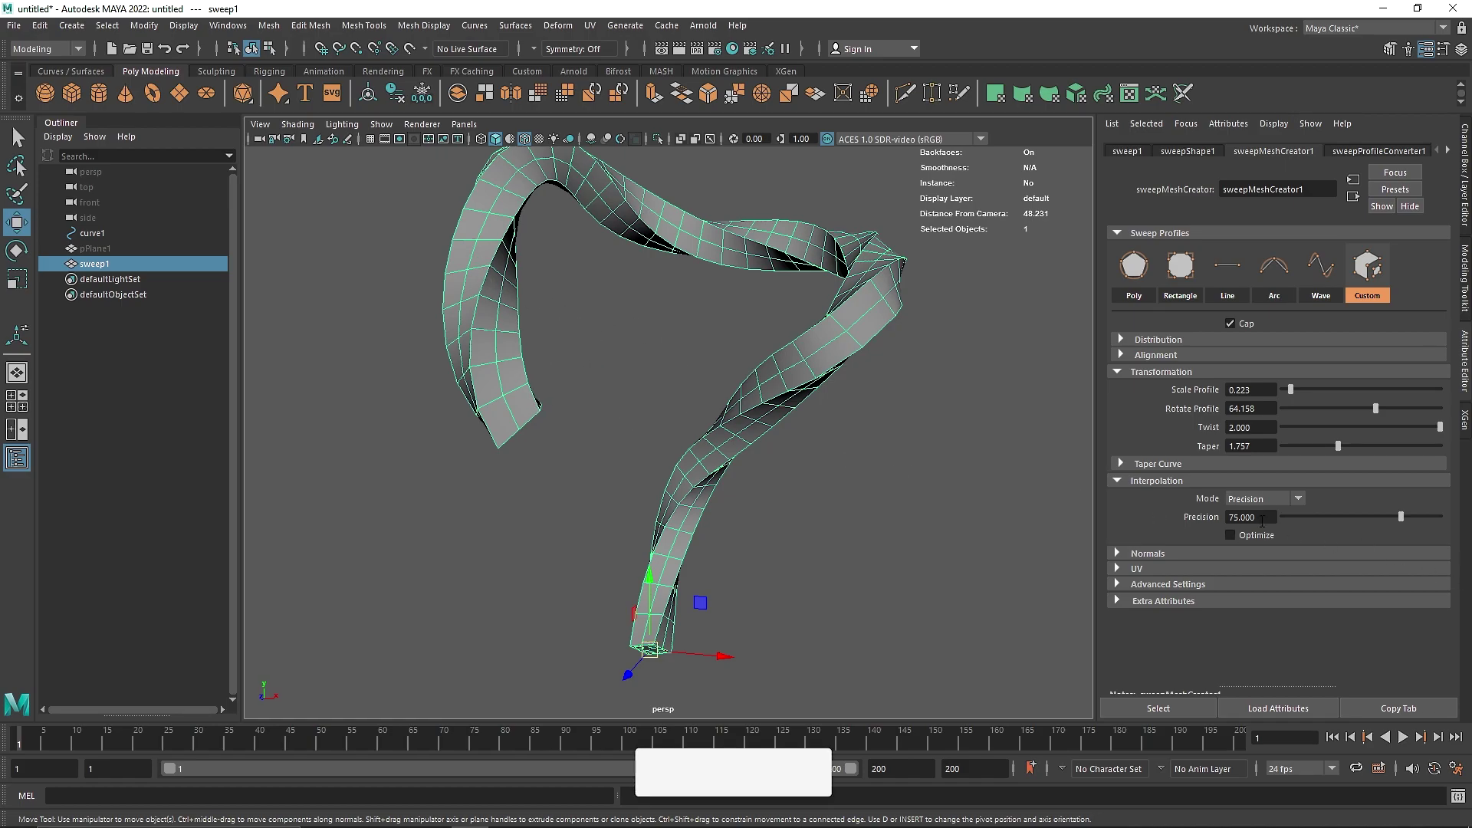
Step: Raise the sweep's interpolation Precision to 87.129, keeping the Precision mode
left_click(1259, 500)
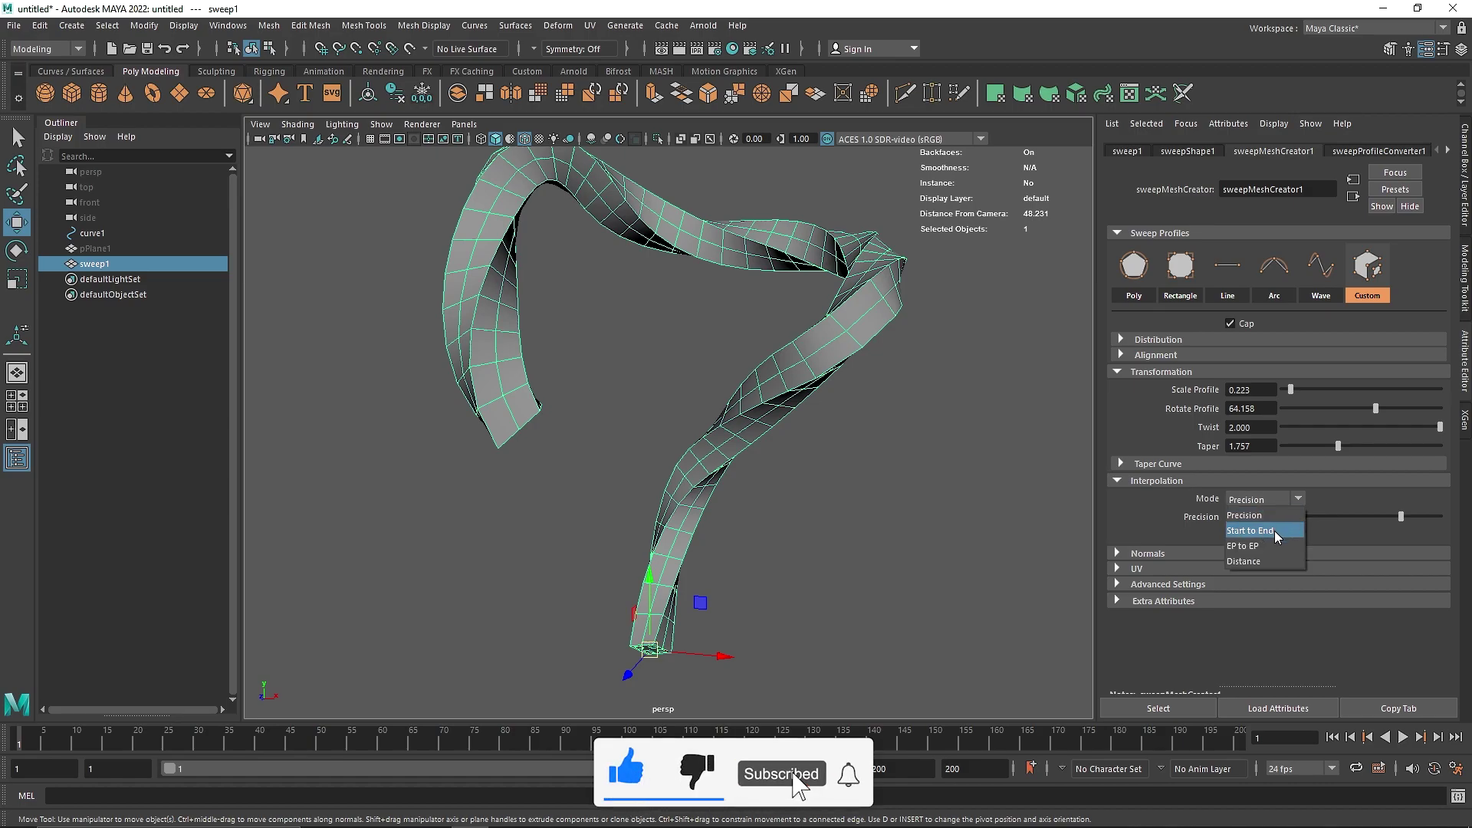
left_click(1333, 508)
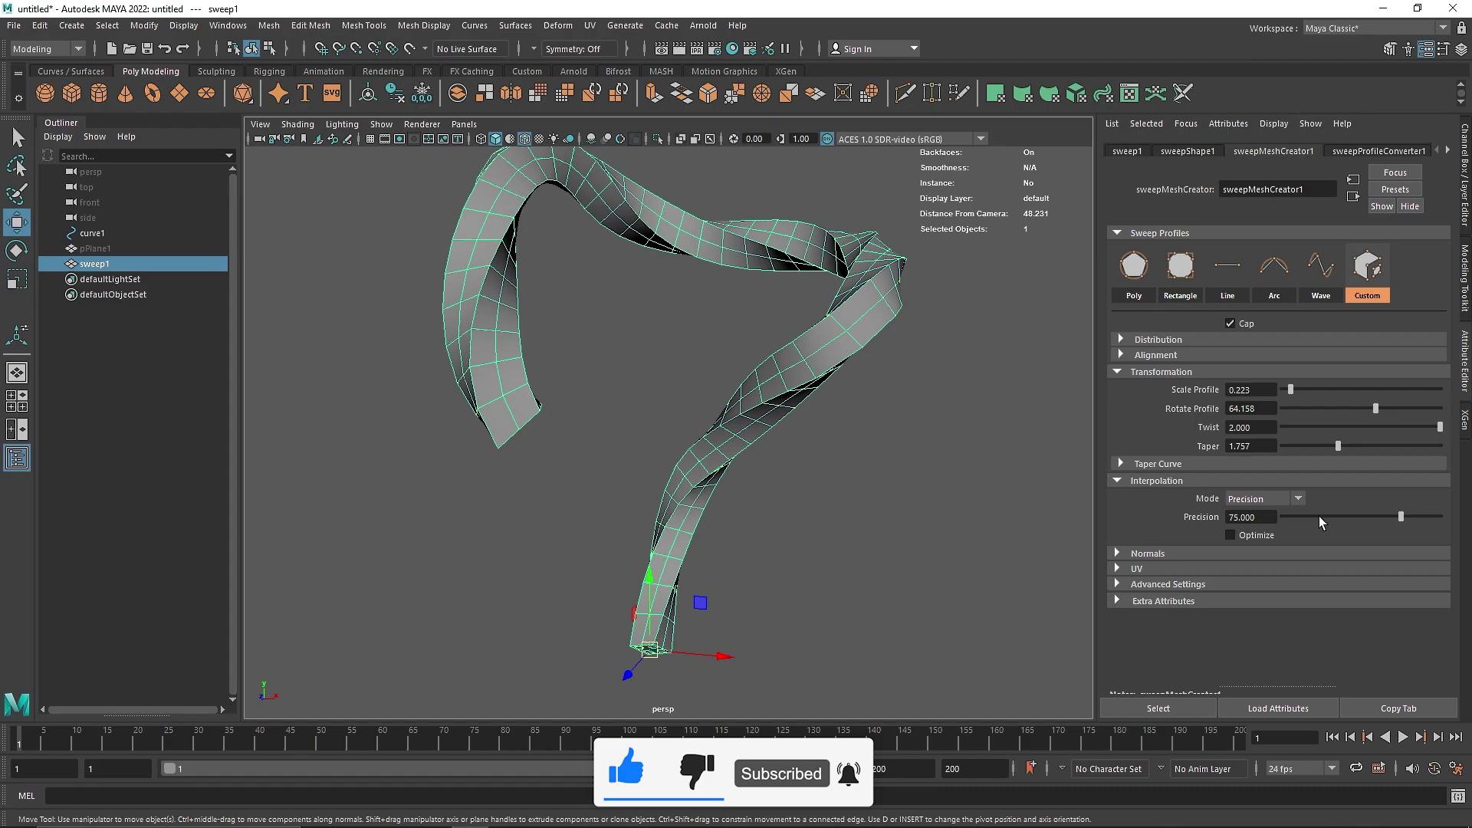
left_click_drag(1278, 517, 1212, 519)
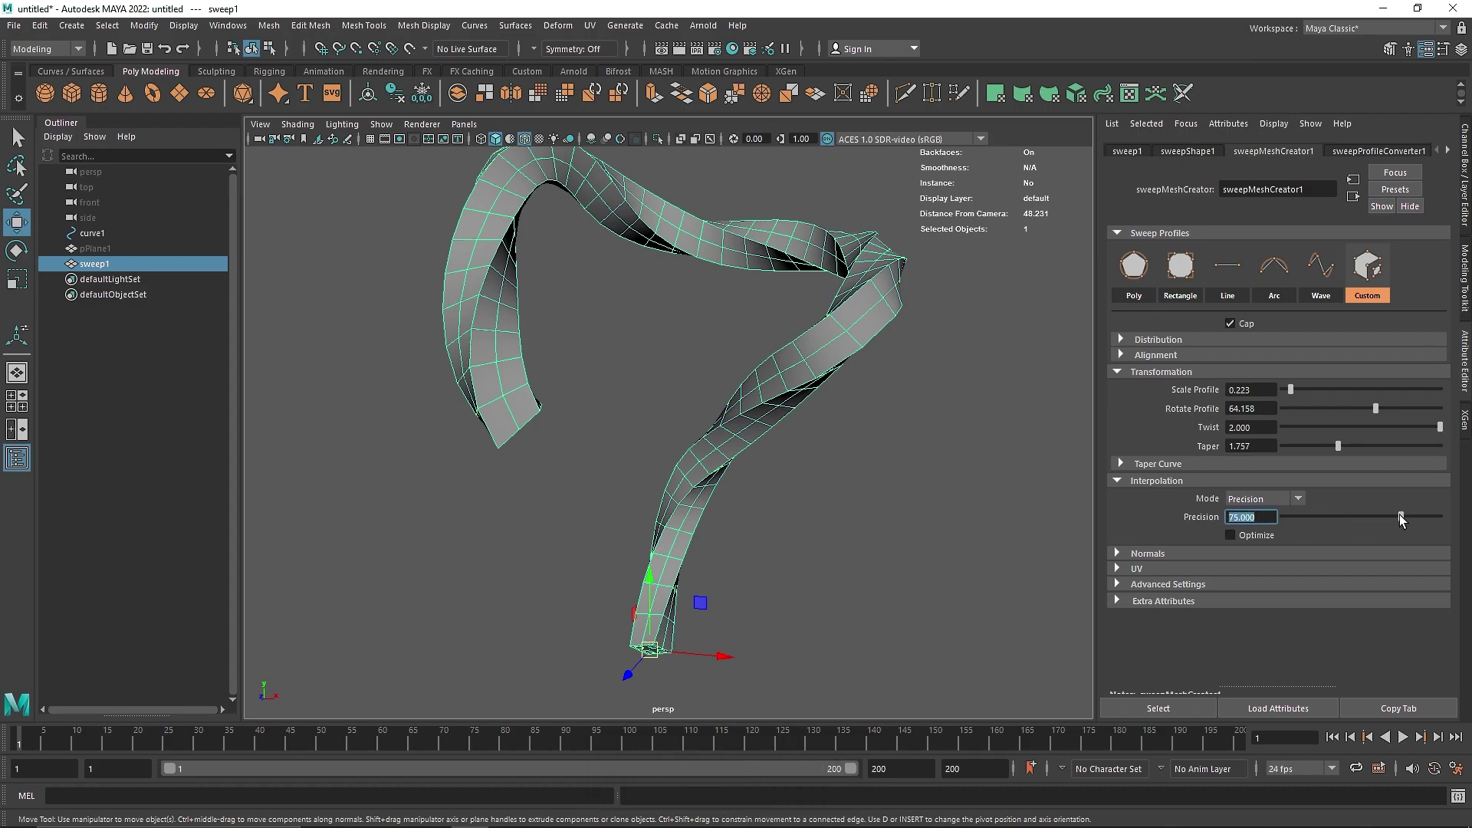
left_click_drag(1400, 518, 1418, 523)
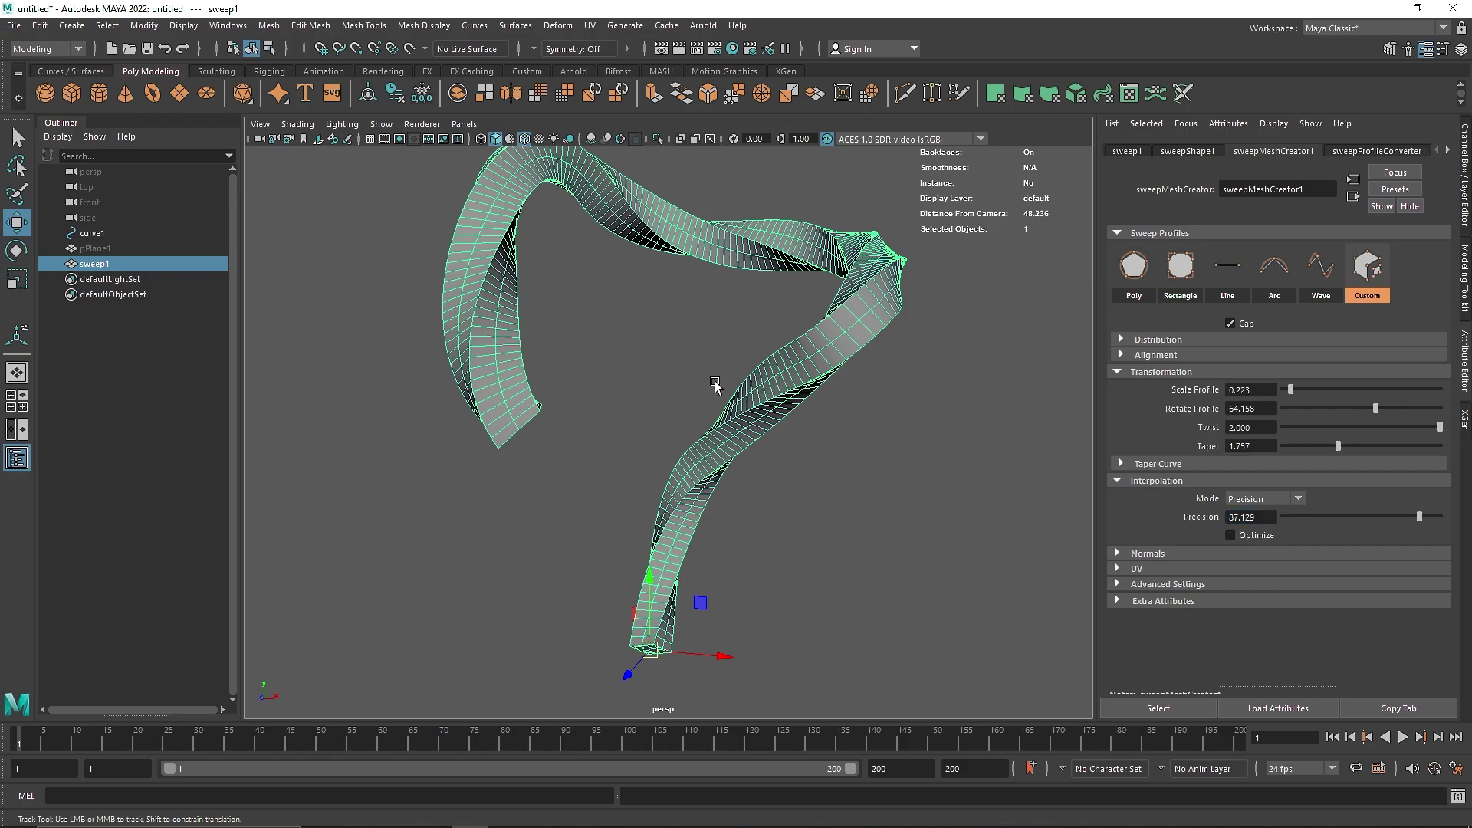
middle_click_drag(716, 388, 714, 522, "alt")
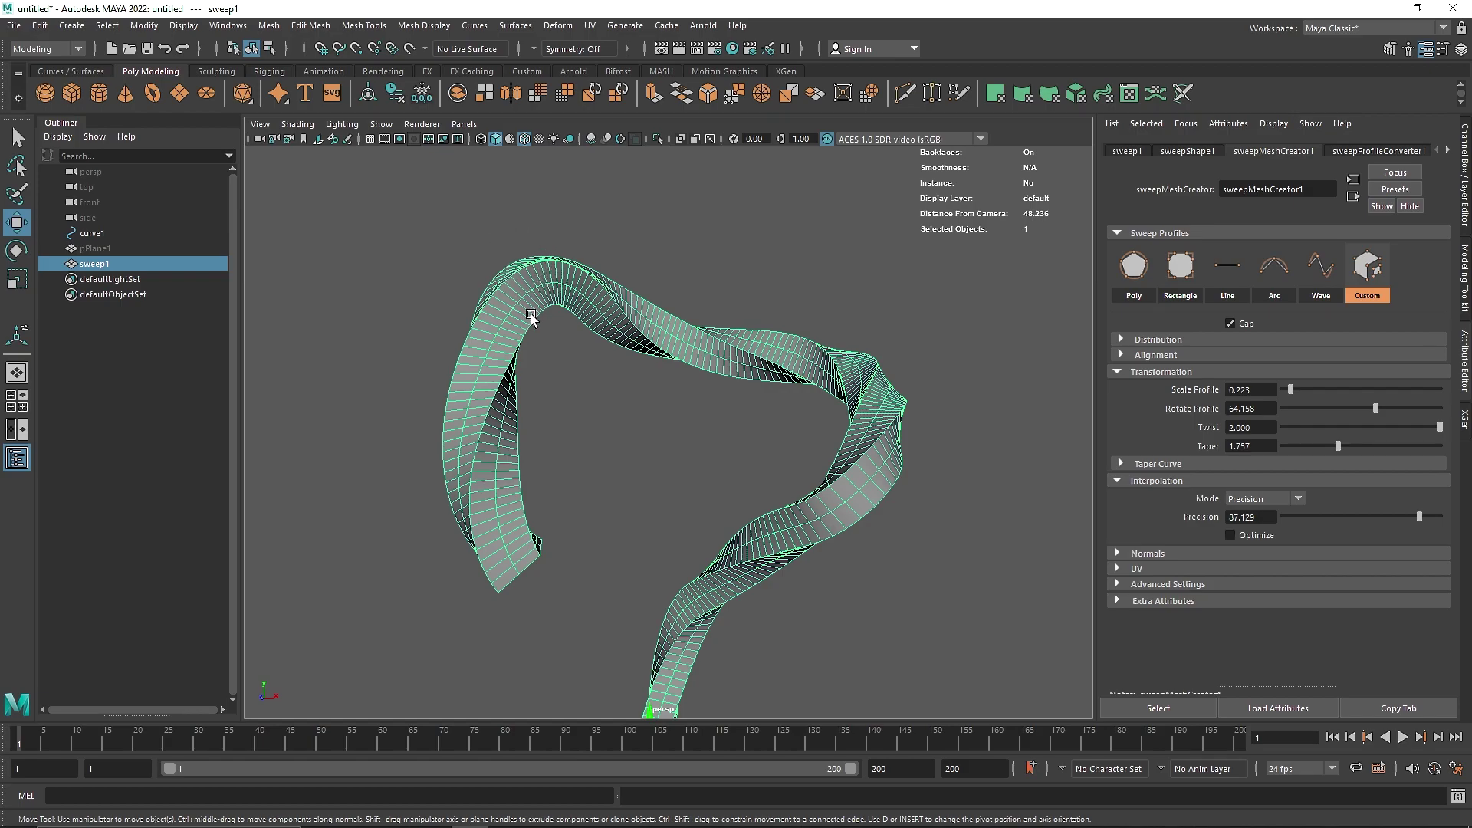
mouse_move(565, 329)
left_mouse_down("alt")
mouse_move(460, 332)
mouse_move(551, 335)
left_mouse_up("alt")
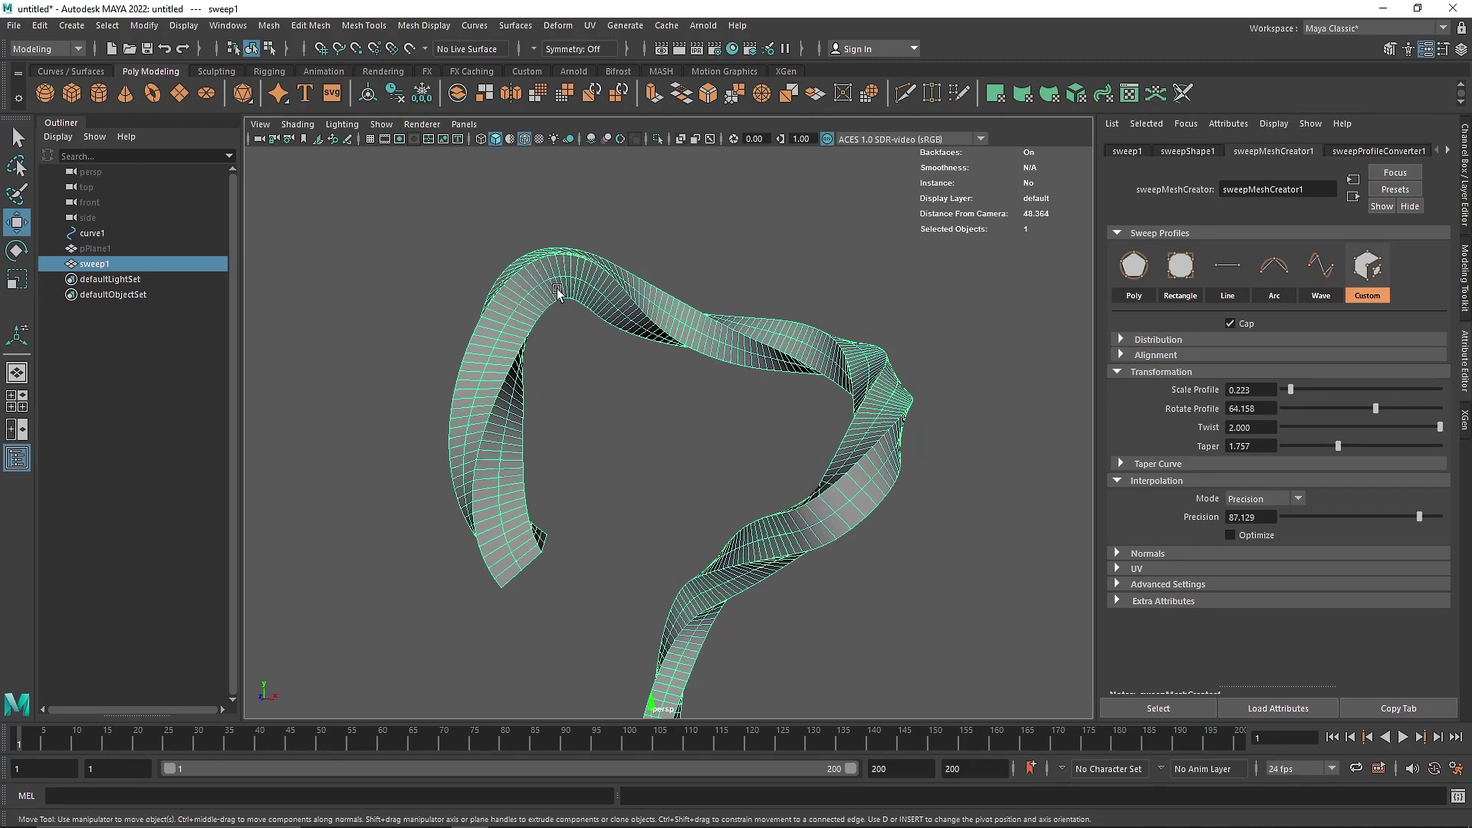
Step: Try Optimize on the sweep's interpolation, set Precision to 81.683, and turn Optimize back off
left_click(1256, 535)
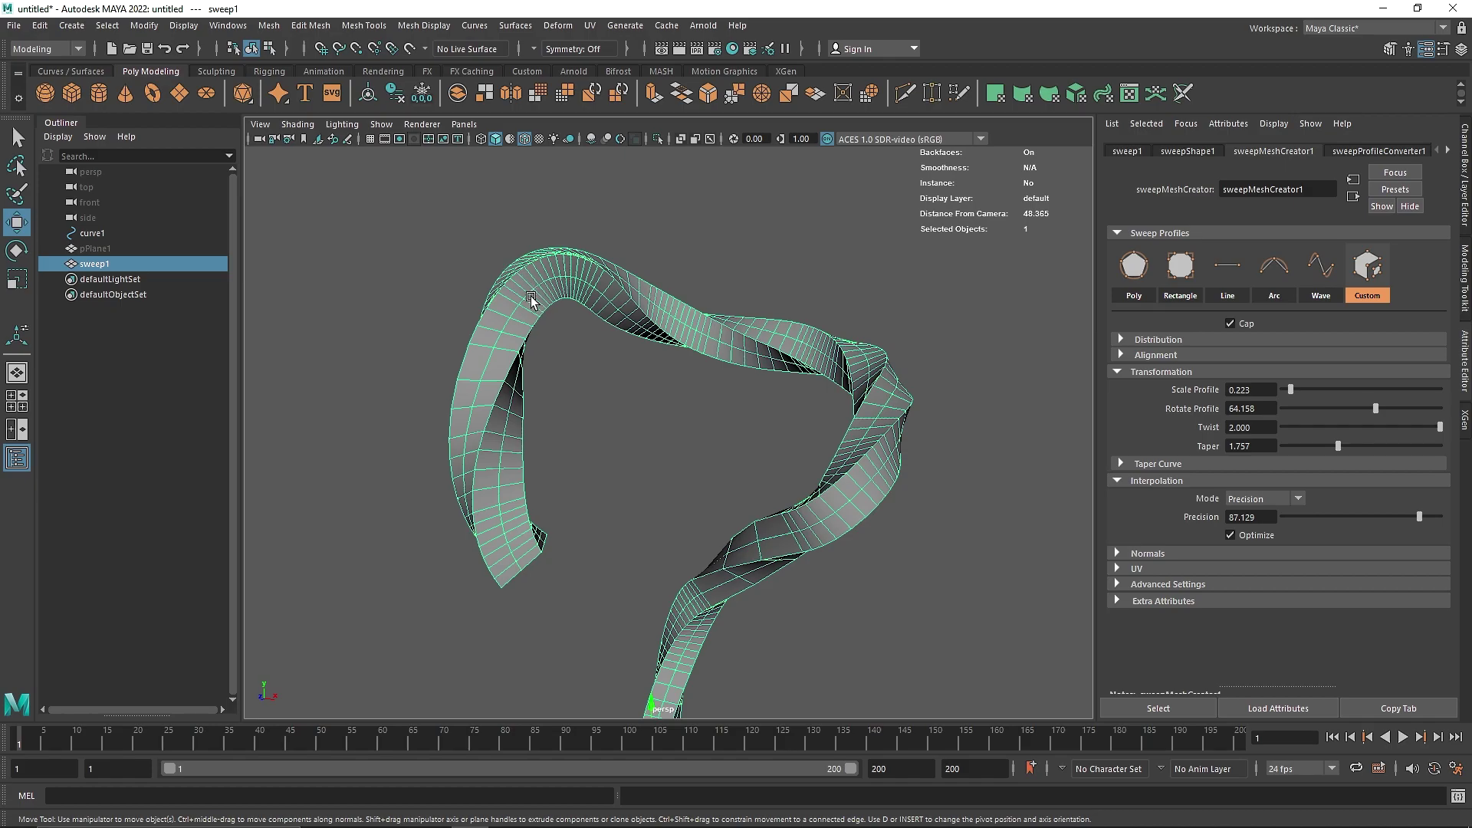
left_click_drag(1420, 524, 1411, 526)
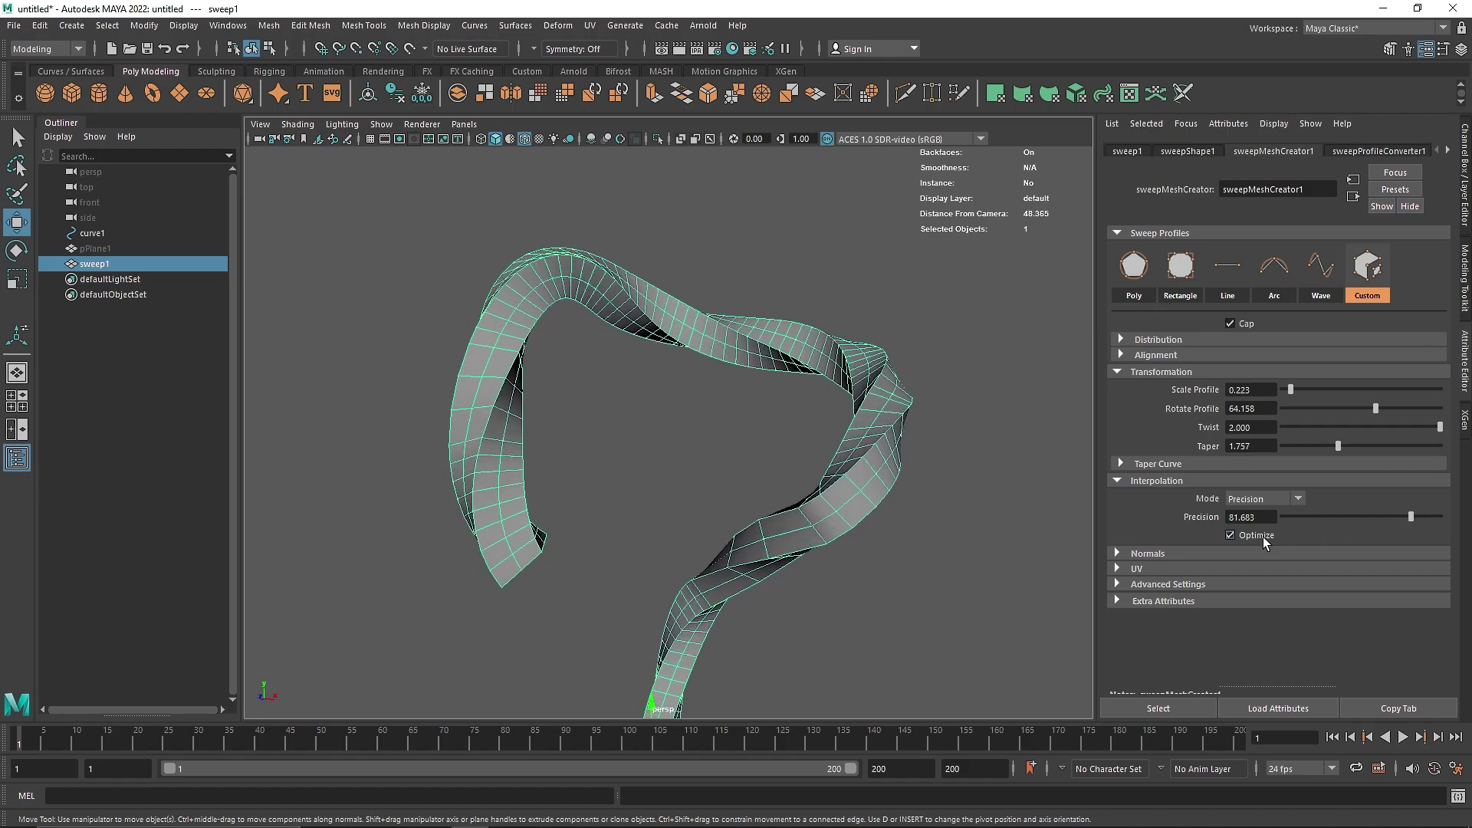
left_click(1231, 535)
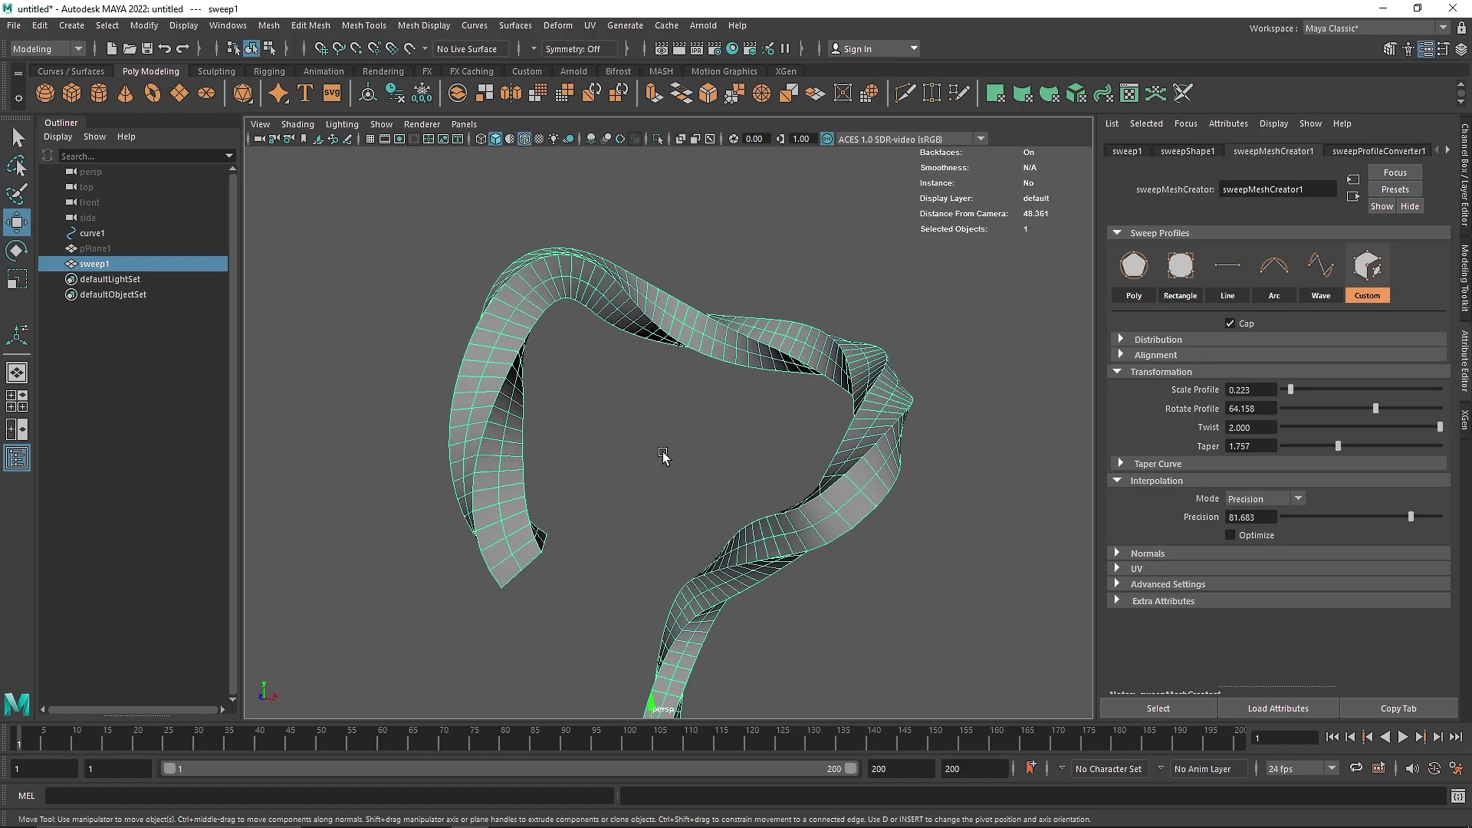
left_click_drag(657, 493, 550, 518, "alt")
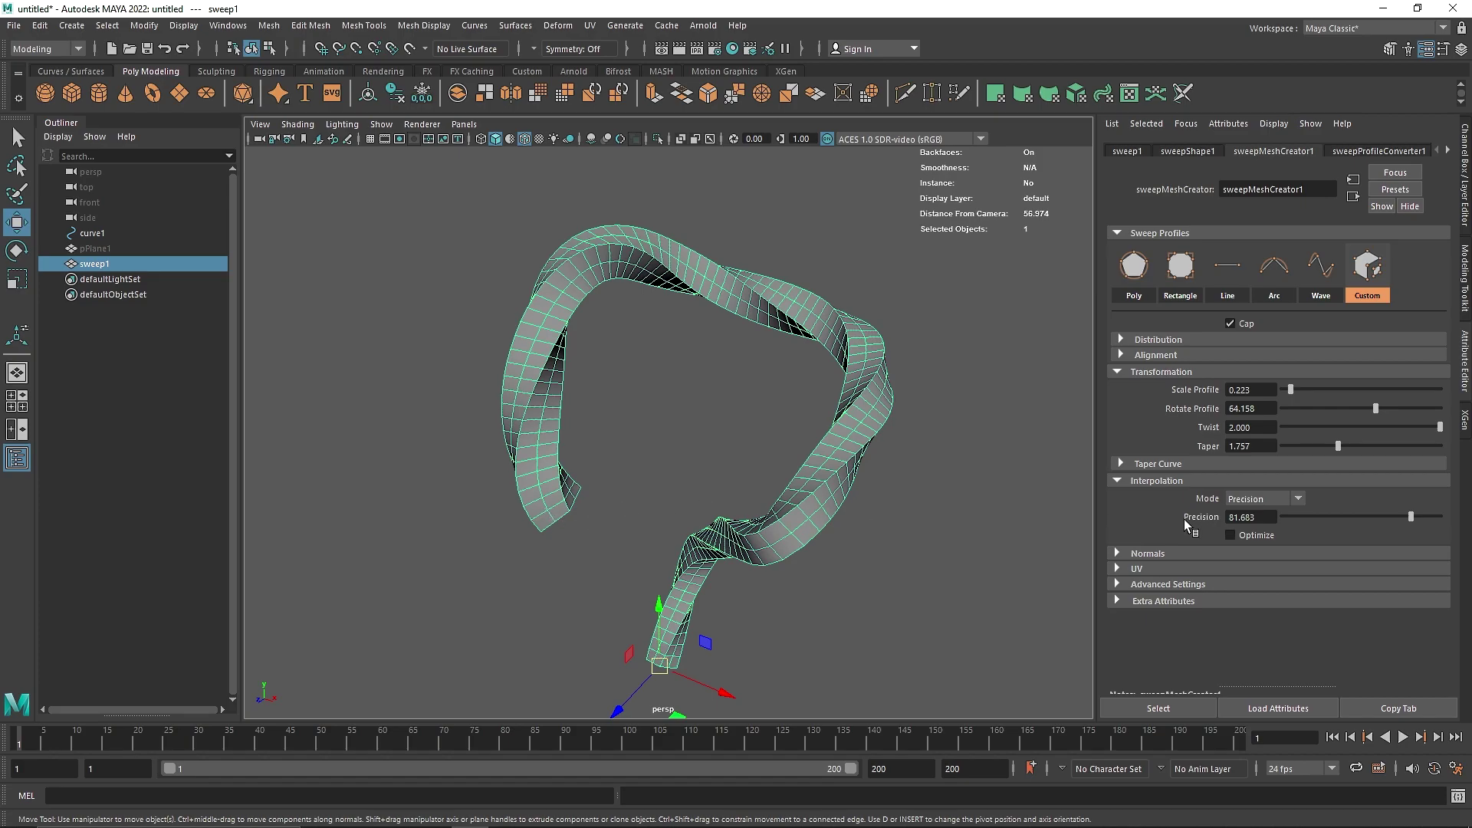
Step: Try the Start to End interpolation mode, then switch to EP to EP with 44 steps
left_click(1264, 500)
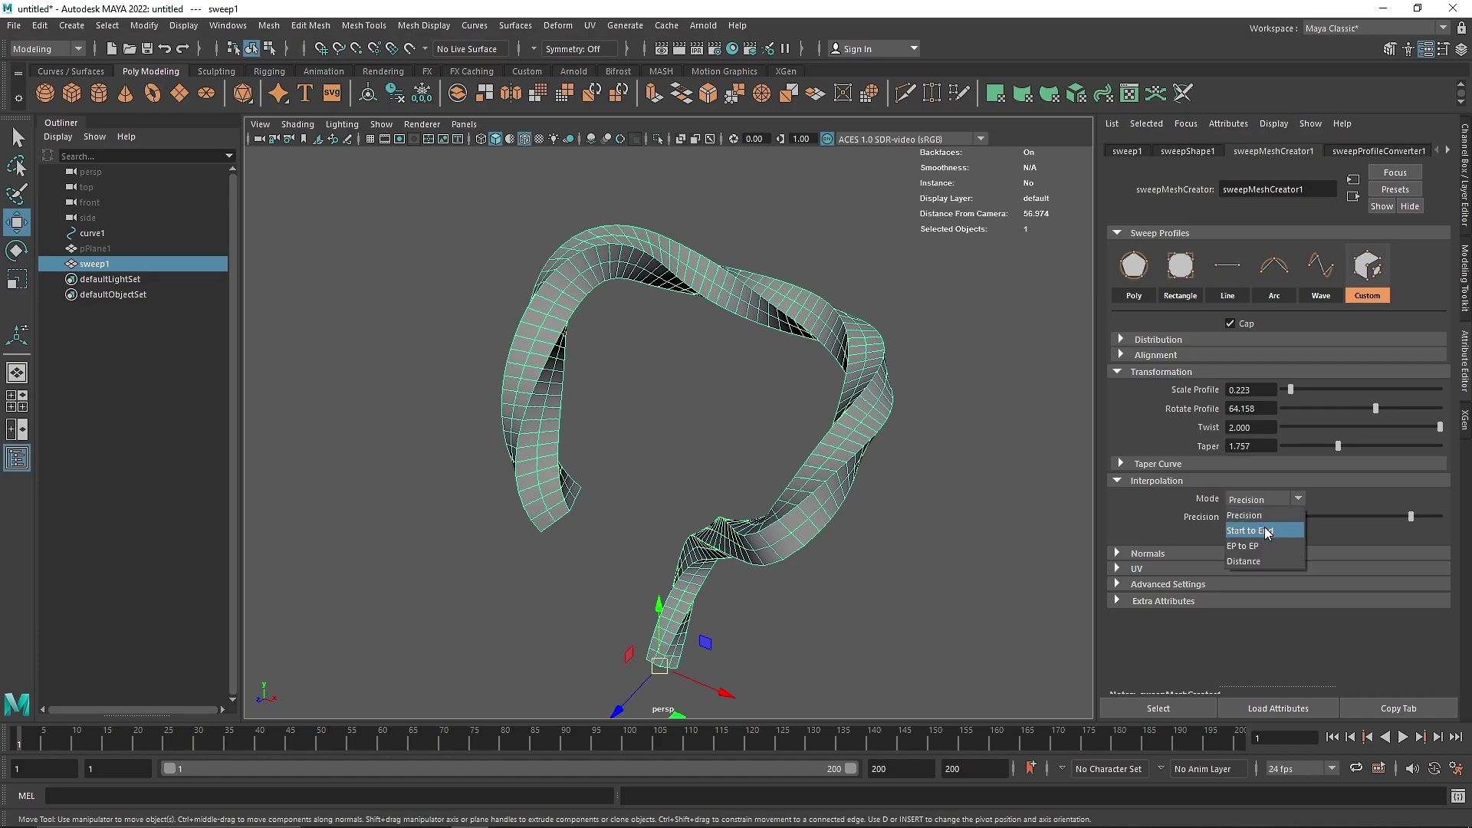
left_click(1266, 531)
left_click(1257, 502)
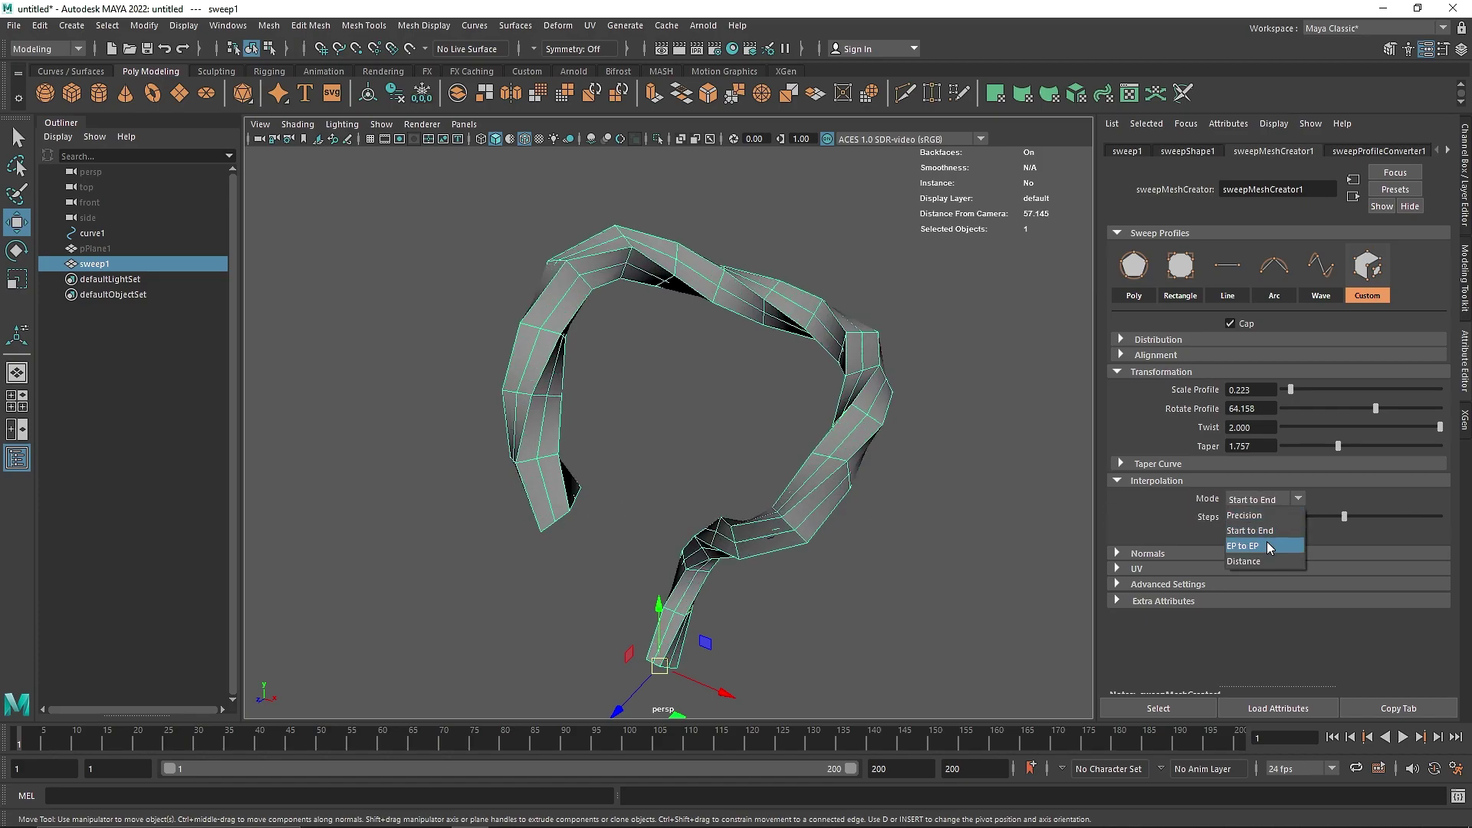
left_click(1269, 533)
left_click_drag(1344, 518, 1421, 518)
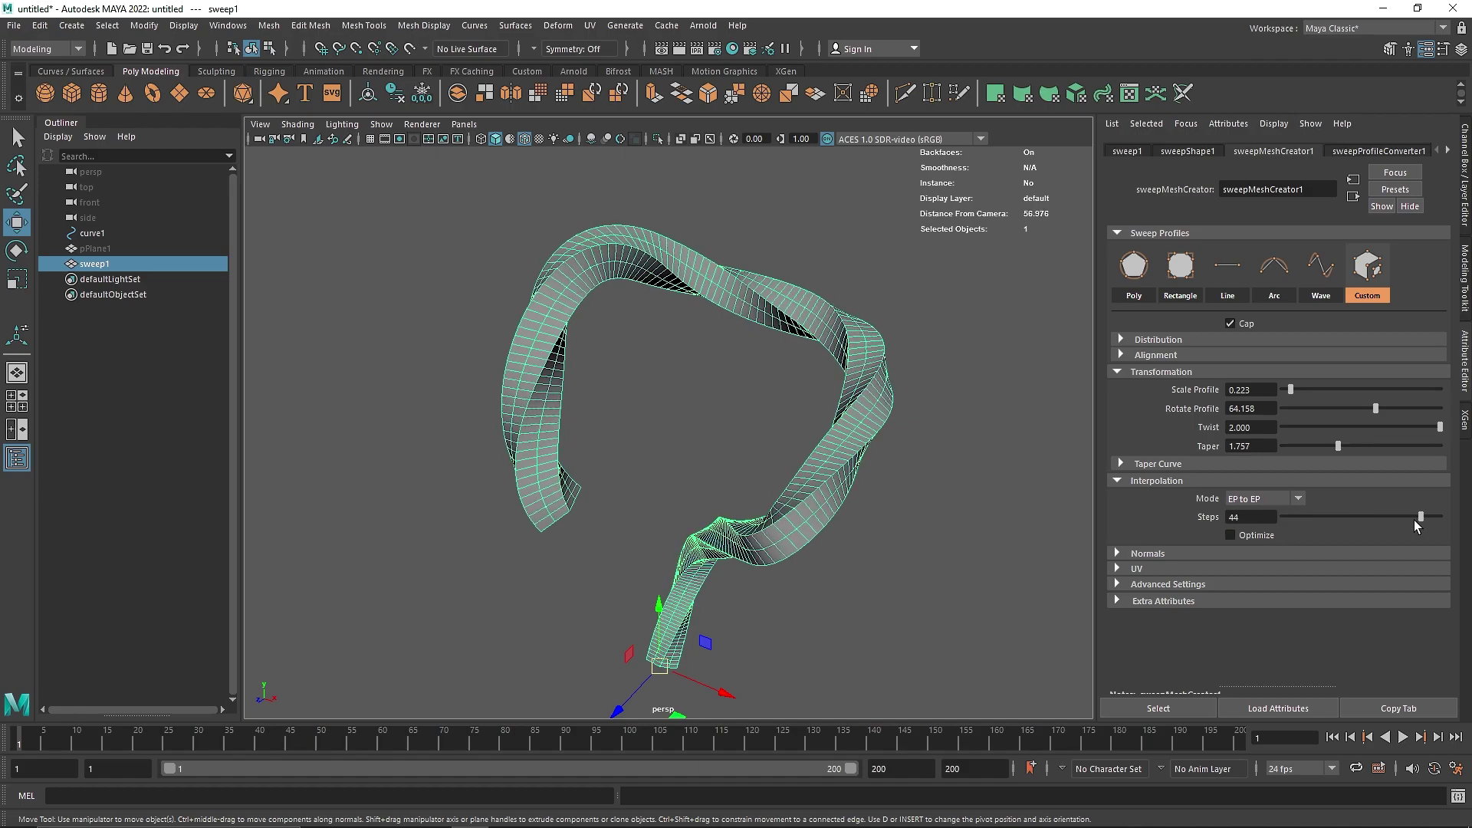
Step: Try the Distance interpolation mode on the sweep, and switch the mode back to Start to End
left_click(1258, 500)
left_click(1256, 561)
left_click(1259, 500)
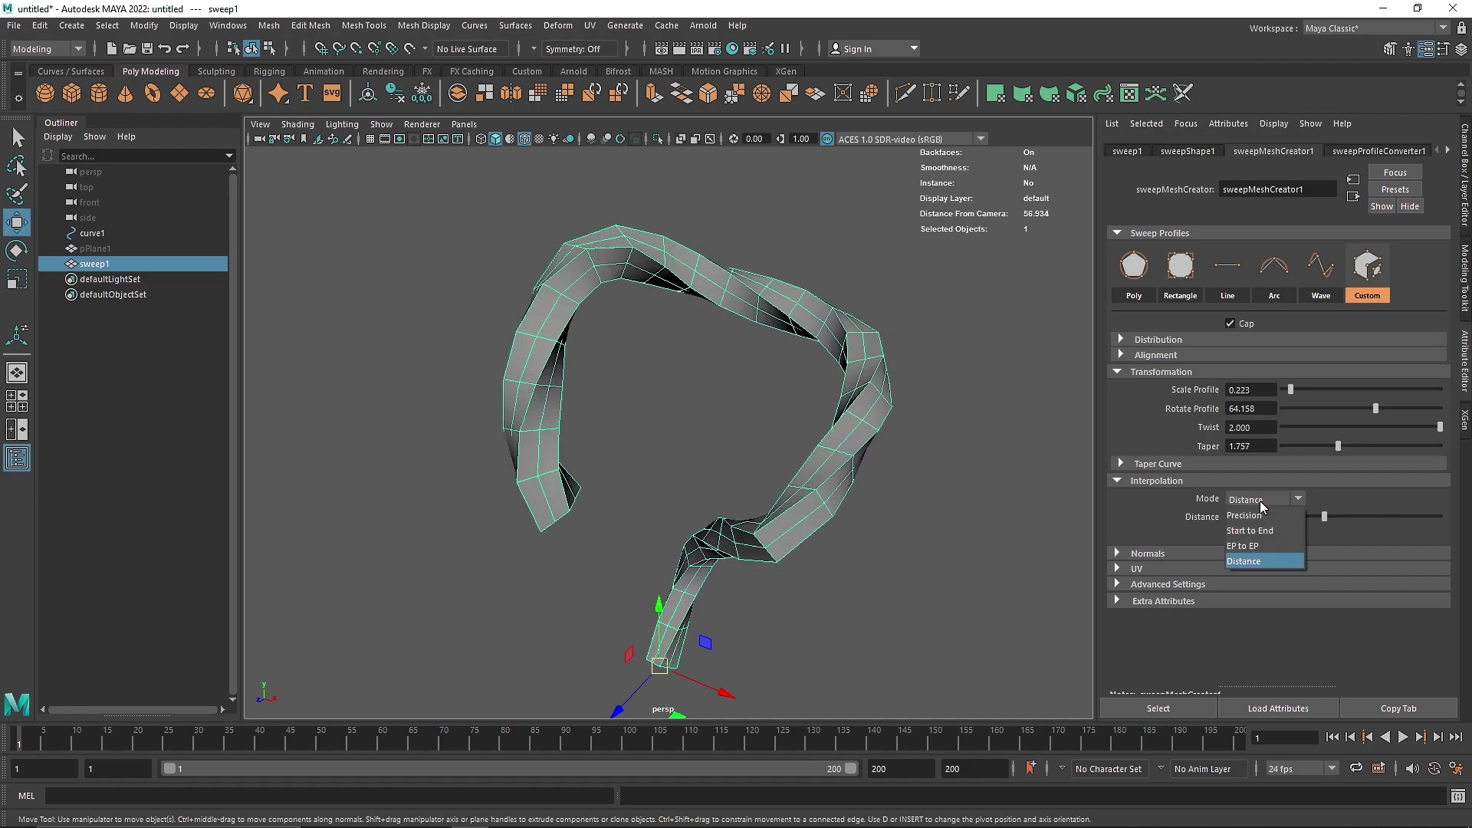
left_click(1269, 531)
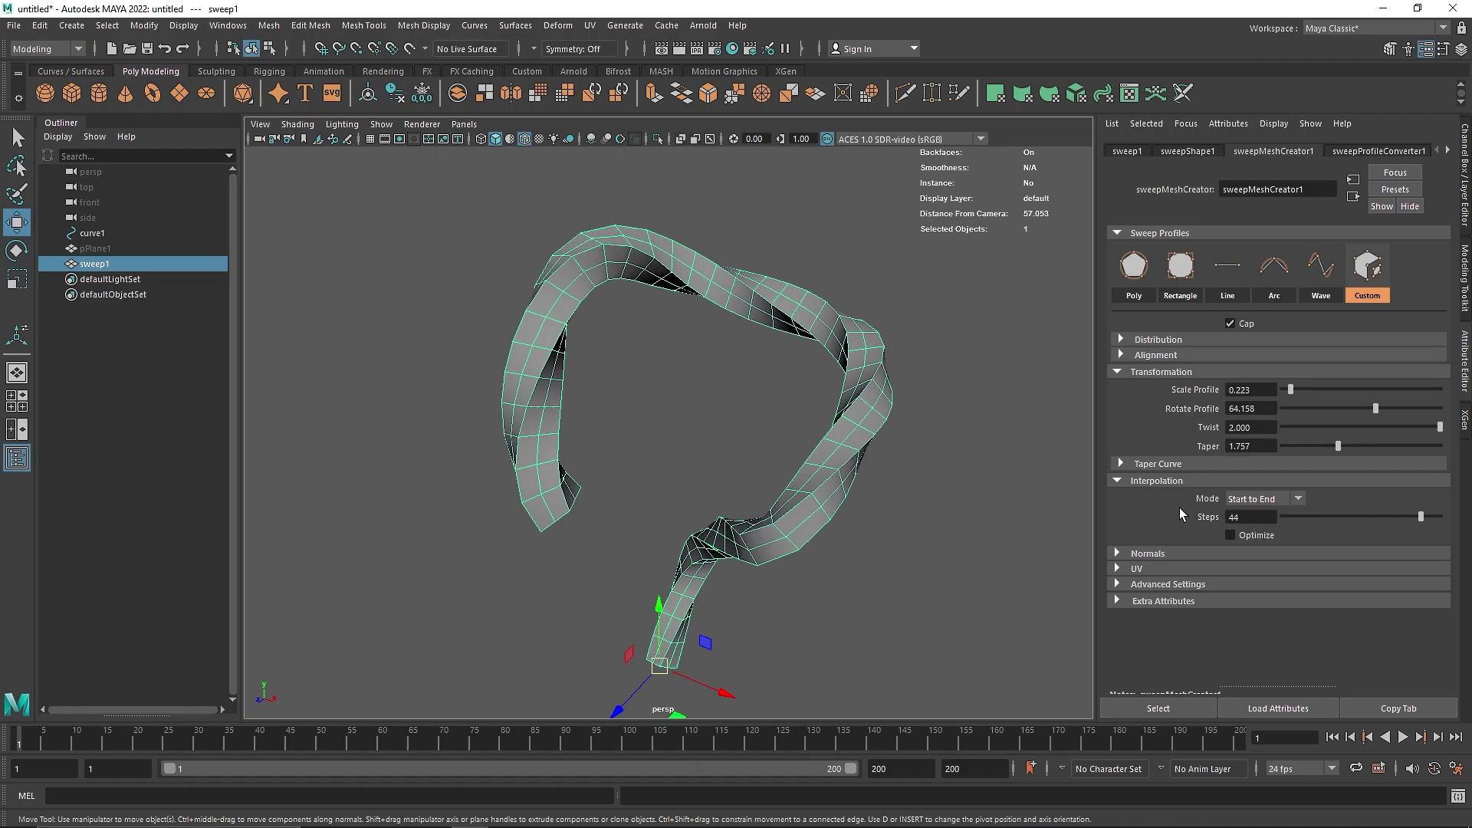
left_click(1143, 481)
Step: Delete the twisted sweep mesh and create a new Sweep Mesh from the remaining curve
left_click(699, 367)
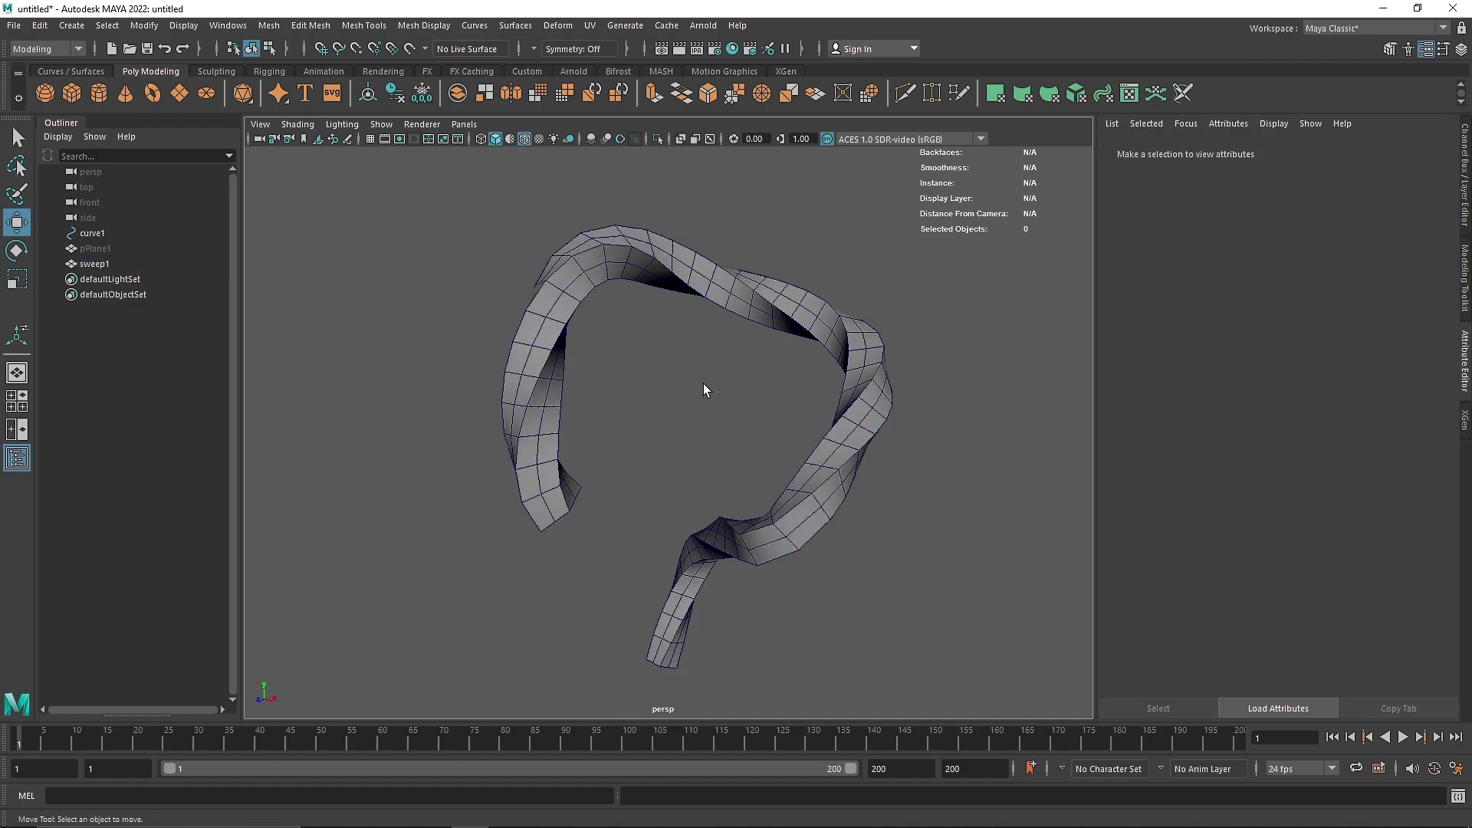
left_click_drag(702, 383, 646, 543, "alt")
left_click(758, 496)
key("Delete")
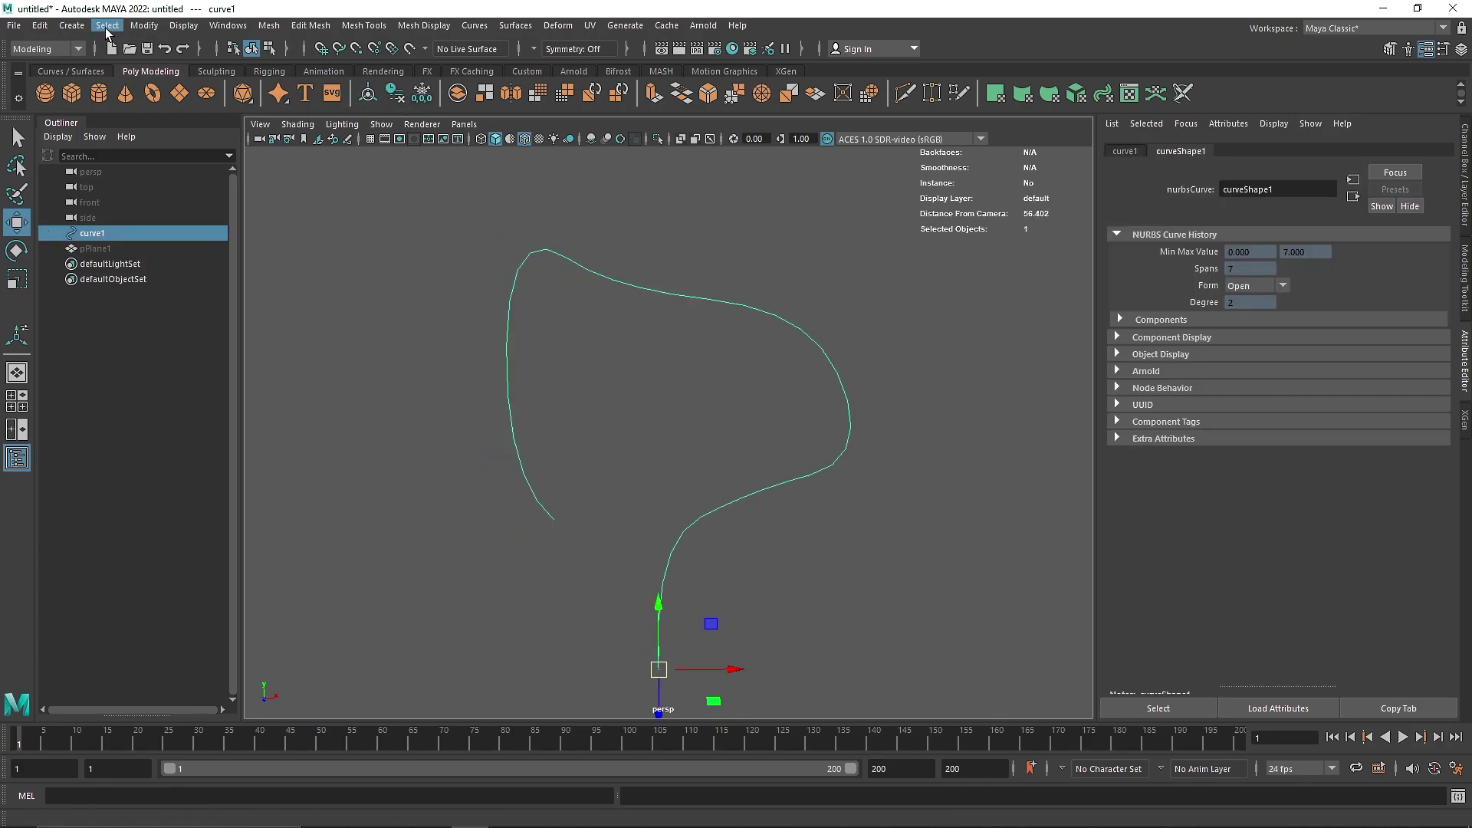
left_click(78, 31)
left_click(138, 167)
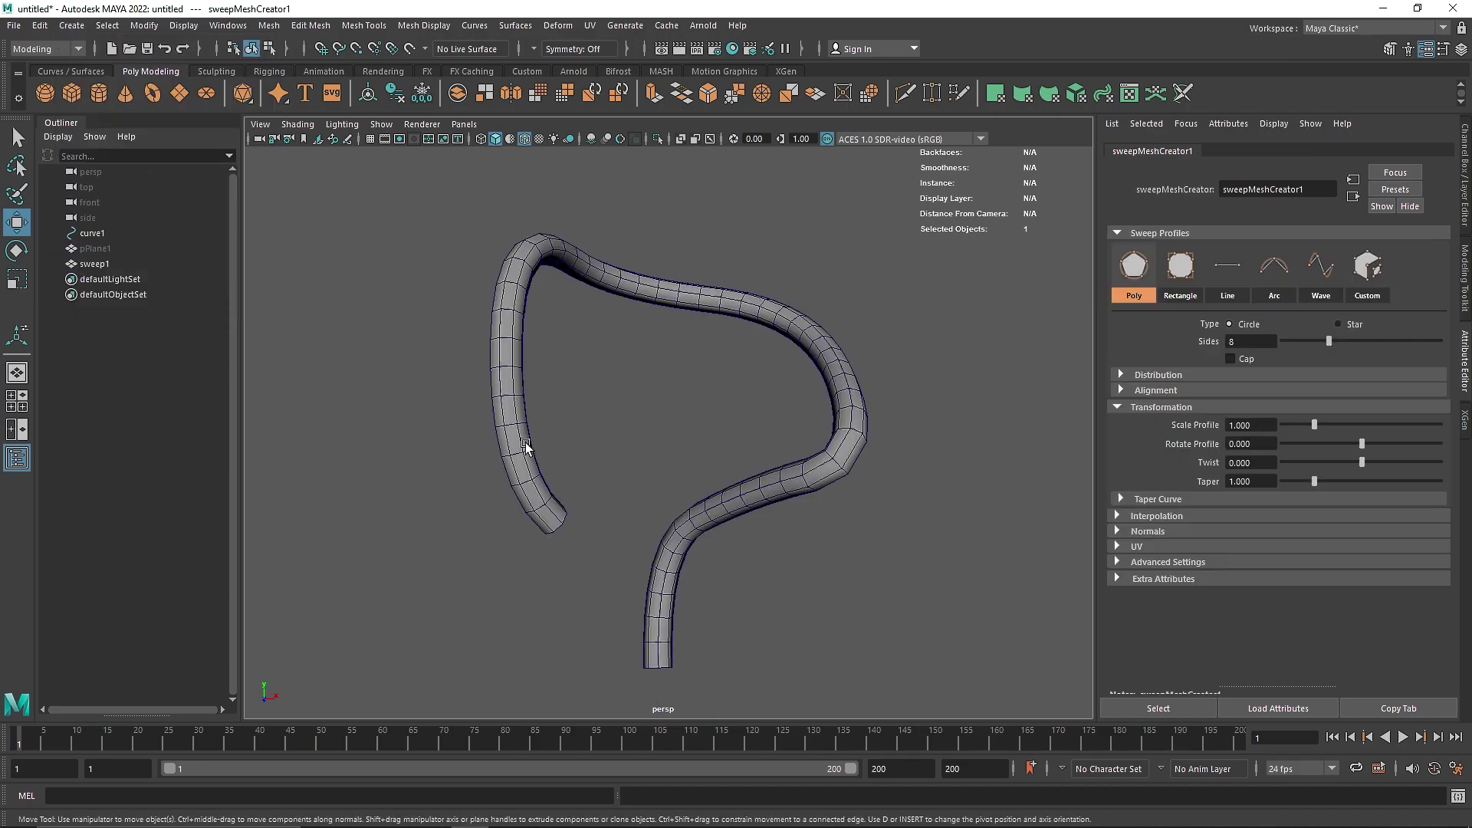
Step: Set the new sweep's circular Poly profile to 14 sides and cap its ends
left_click_drag(665, 466, 630, 434, "alt")
left_click_drag(1331, 343, 1385, 353)
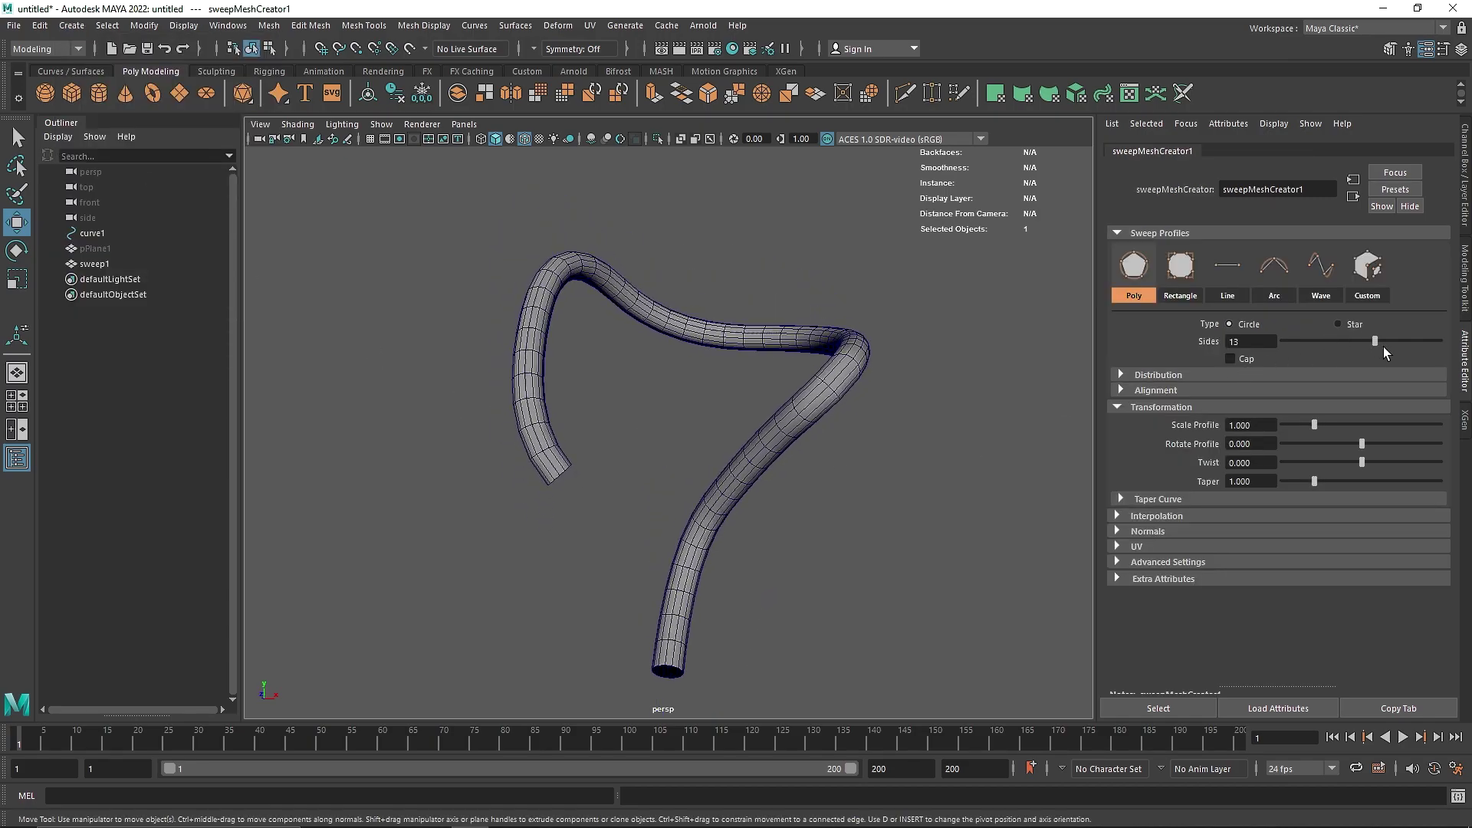
left_click(1241, 361)
left_click_drag(744, 552, 816, 421, "alt")
left_click_drag(888, 335, 782, 380, "alt")
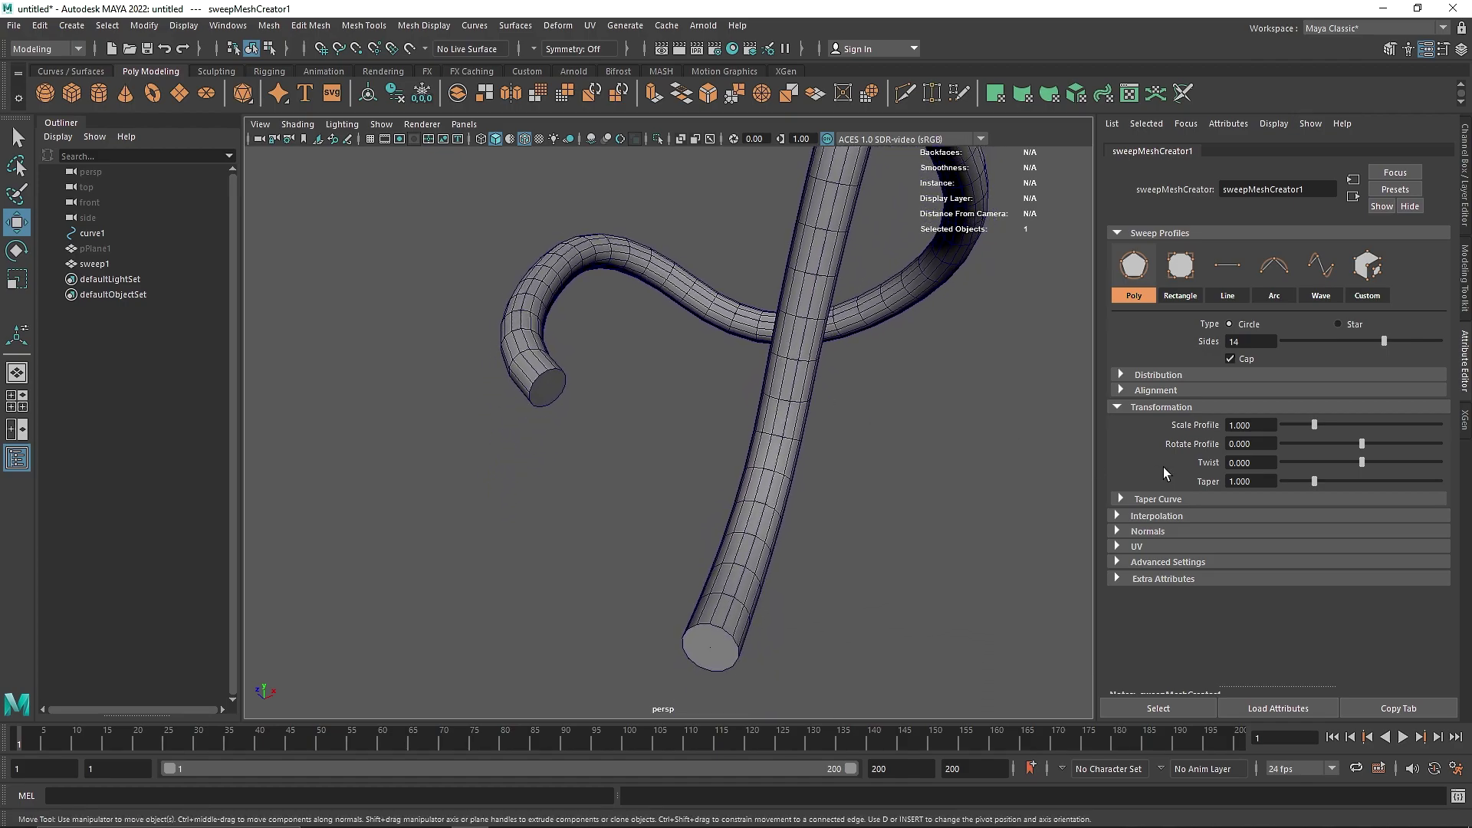
Step: Set the new sweep's interpolation Precision to 86.139
left_click(1150, 516)
left_click_drag(1404, 551, 1418, 553)
left_click_drag(745, 426, 815, 421, "alt")
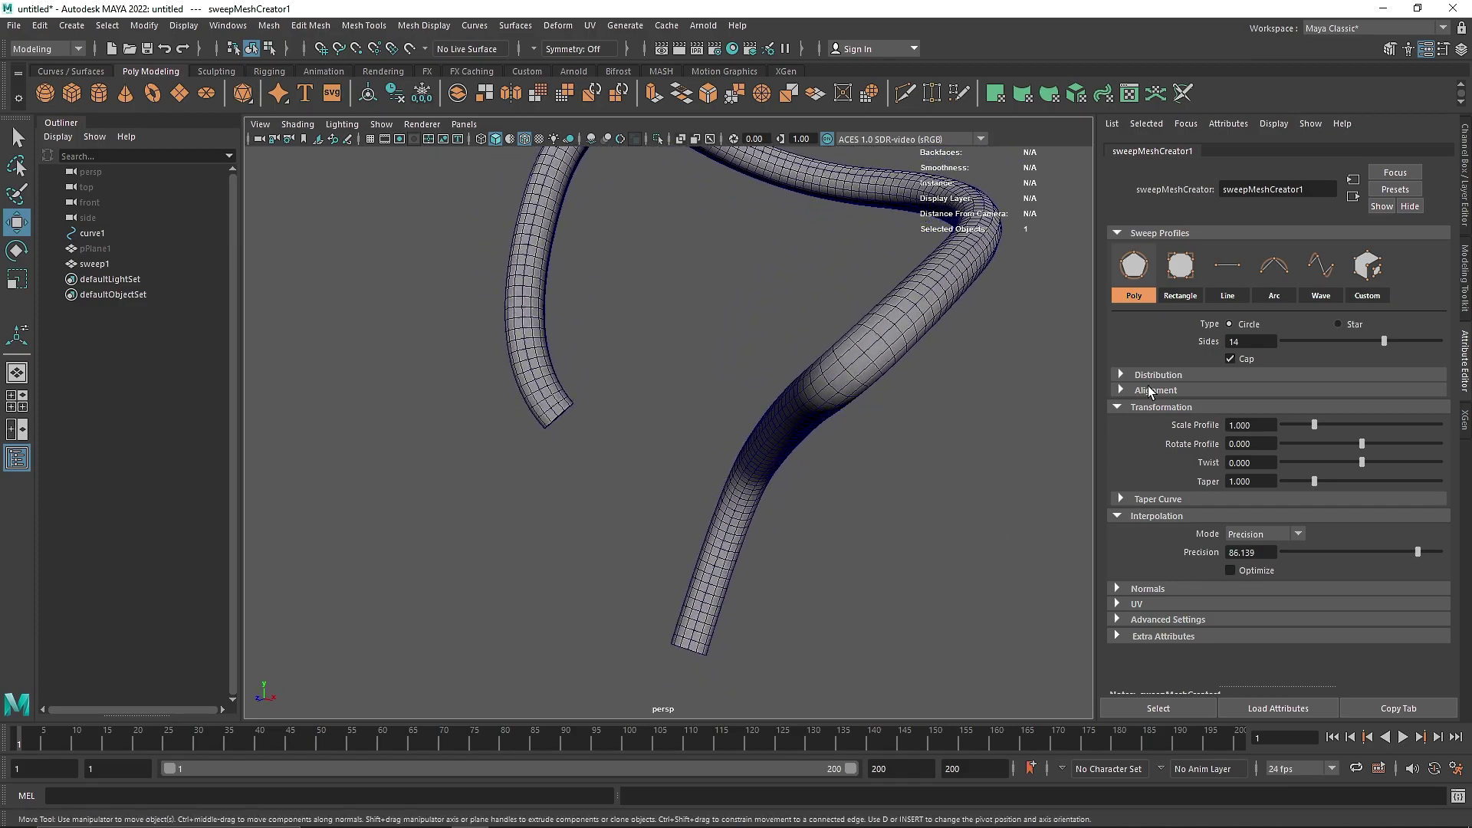
Step: Enable Distribute on the sweep to repeat the profile radially around the curve
left_click(1154, 375)
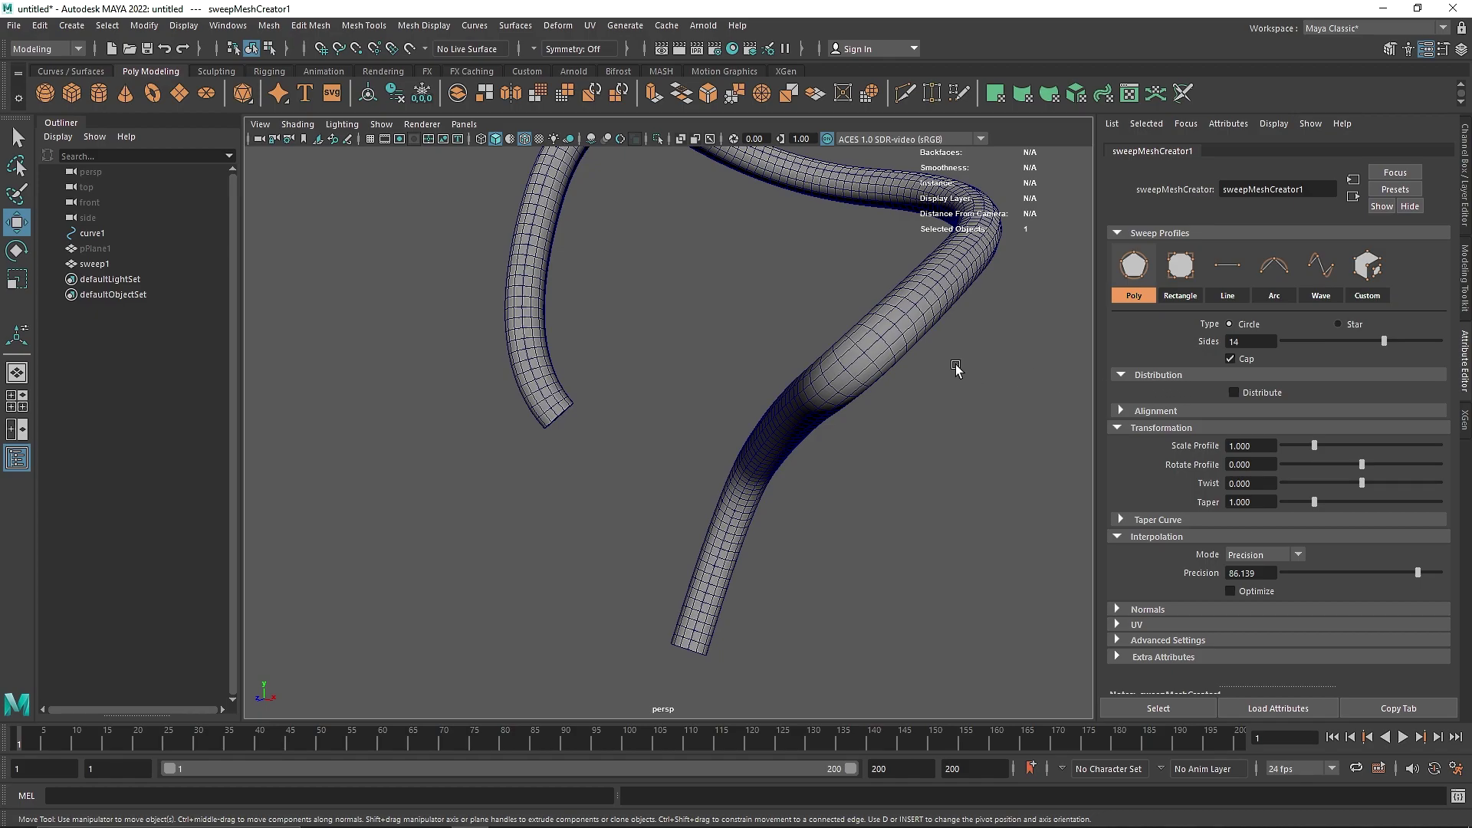
left_click(1252, 393)
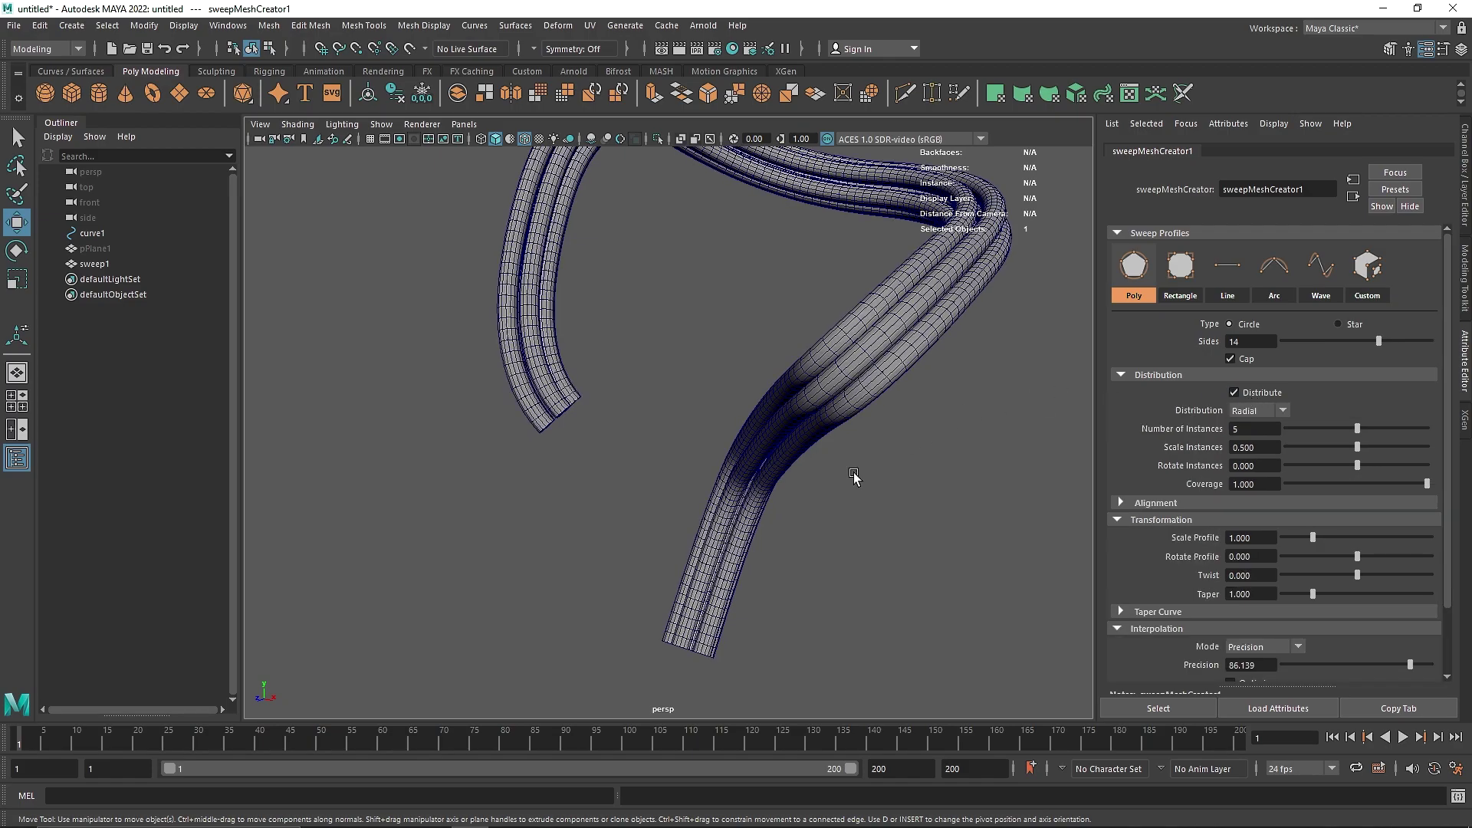
left_click_drag(856, 472, 673, 502, "alt")
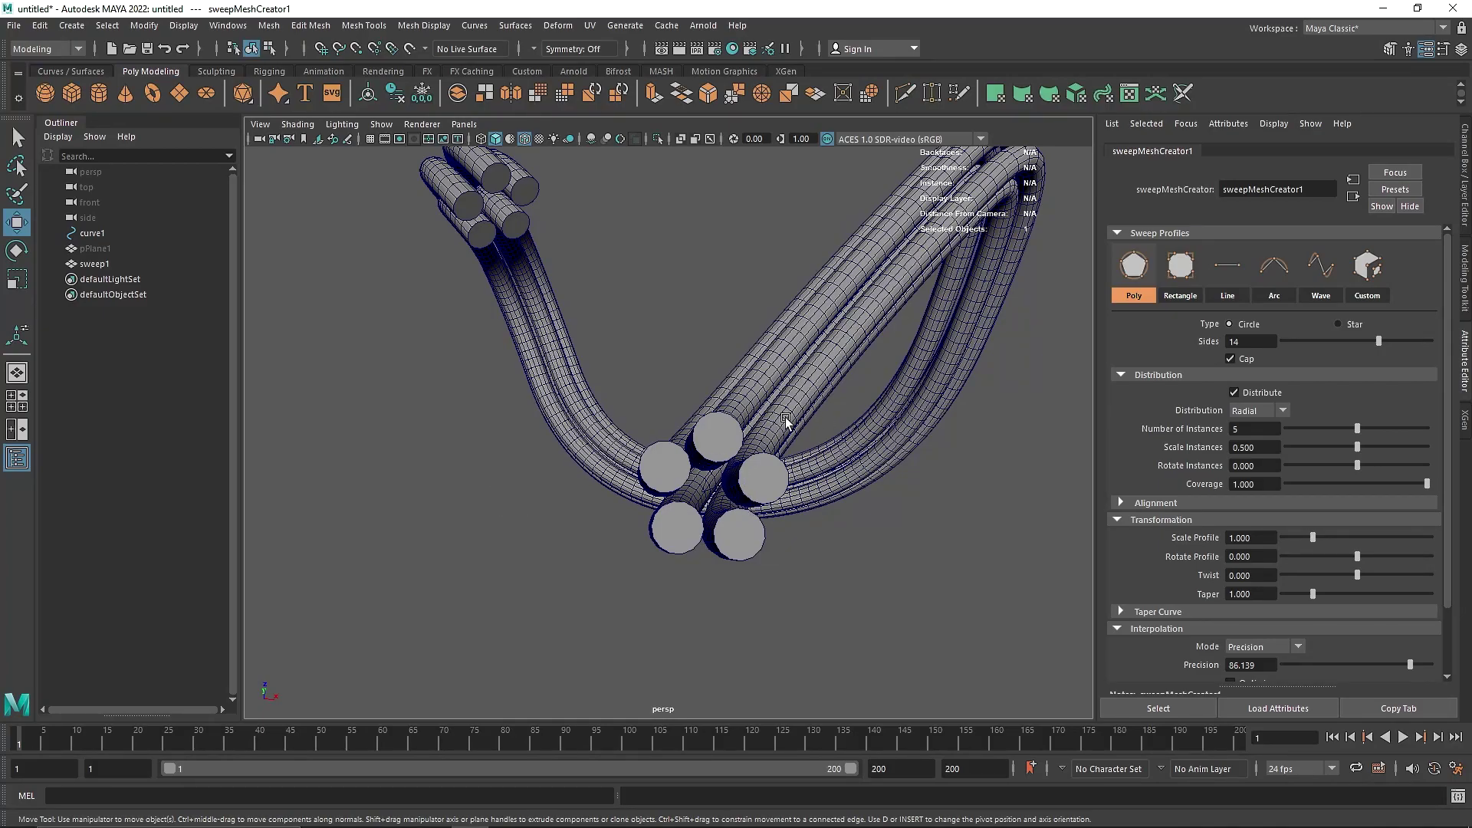
Step: Set the radial distribution to 10 instances, scale 0.128, rotation 20 and coverage 0.600
left_click_drag(1350, 428, 1429, 430)
left_click_drag(1357, 465, 1390, 465)
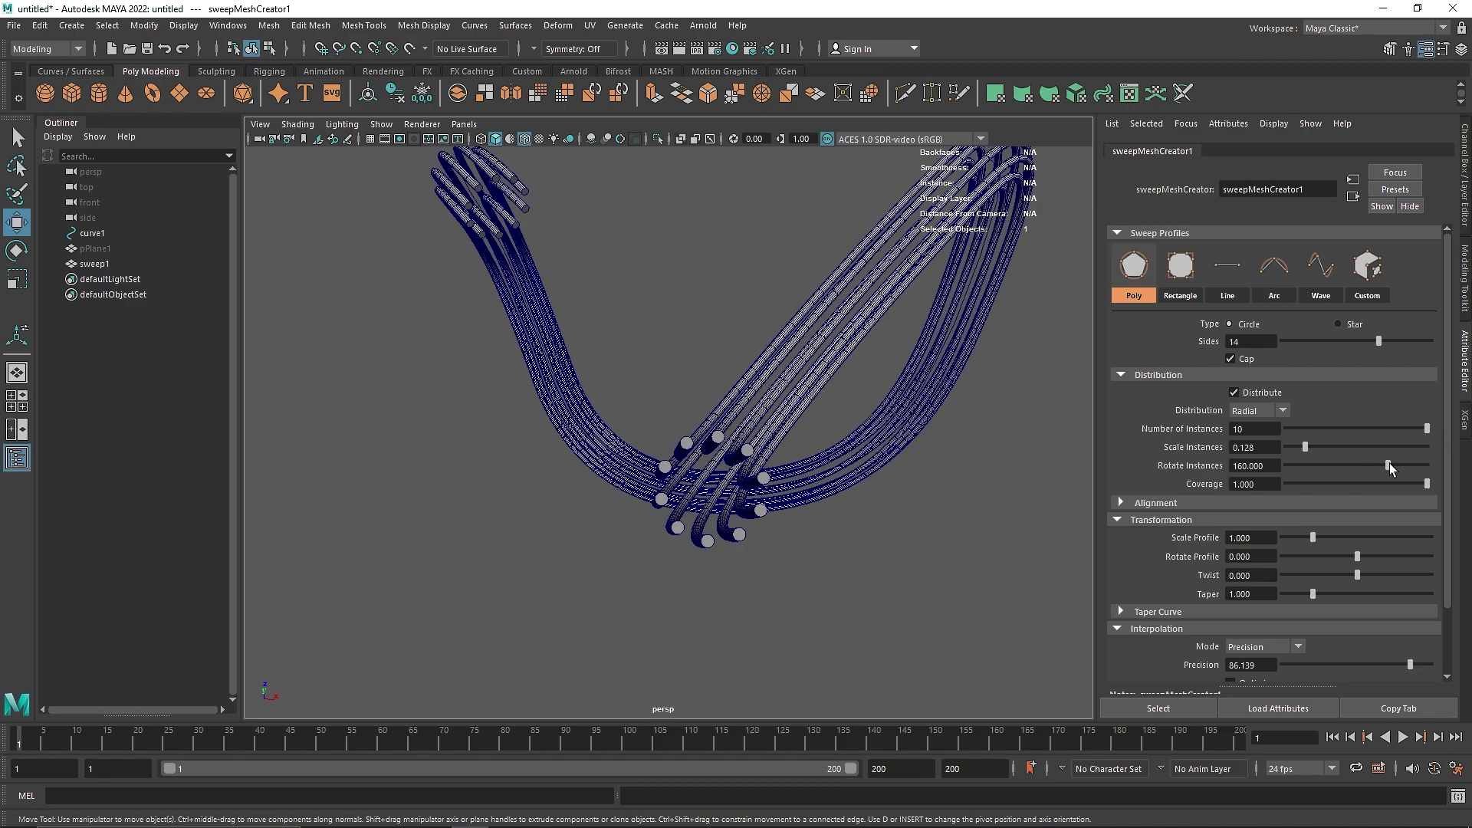
left_click_drag(1224, 462, 1371, 500)
scroll(638, 388, "up", 5)
scroll(767, 491, "down", 3)
left_click_drag(1050, 513, 739, 562, "alt")
right_click_drag(739, 562, 818, 549, "alt")
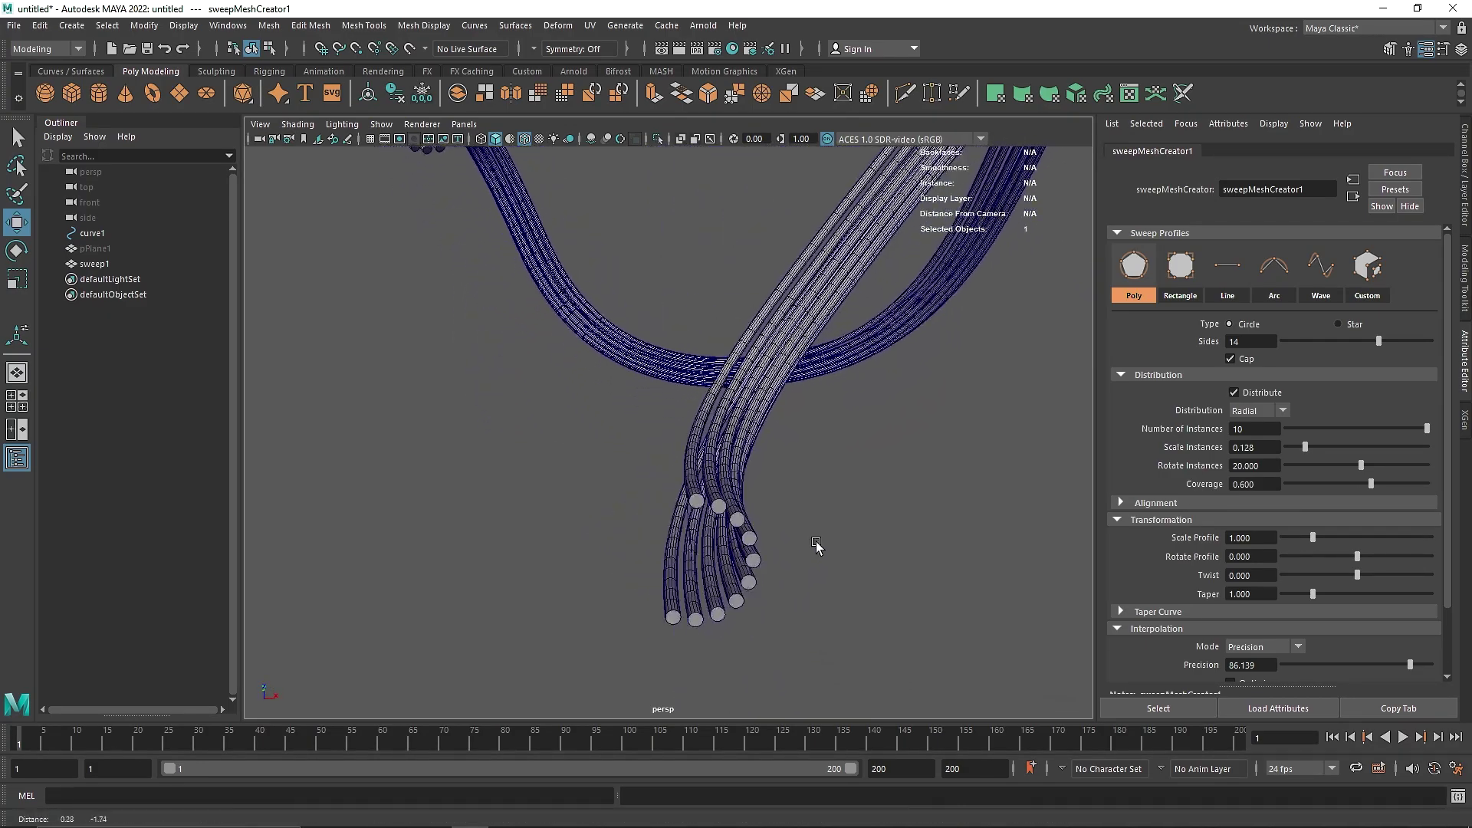
Step: Change the sweep's distribution to Square and set its coverage to 1.000
left_click(1255, 411)
left_click(1259, 442)
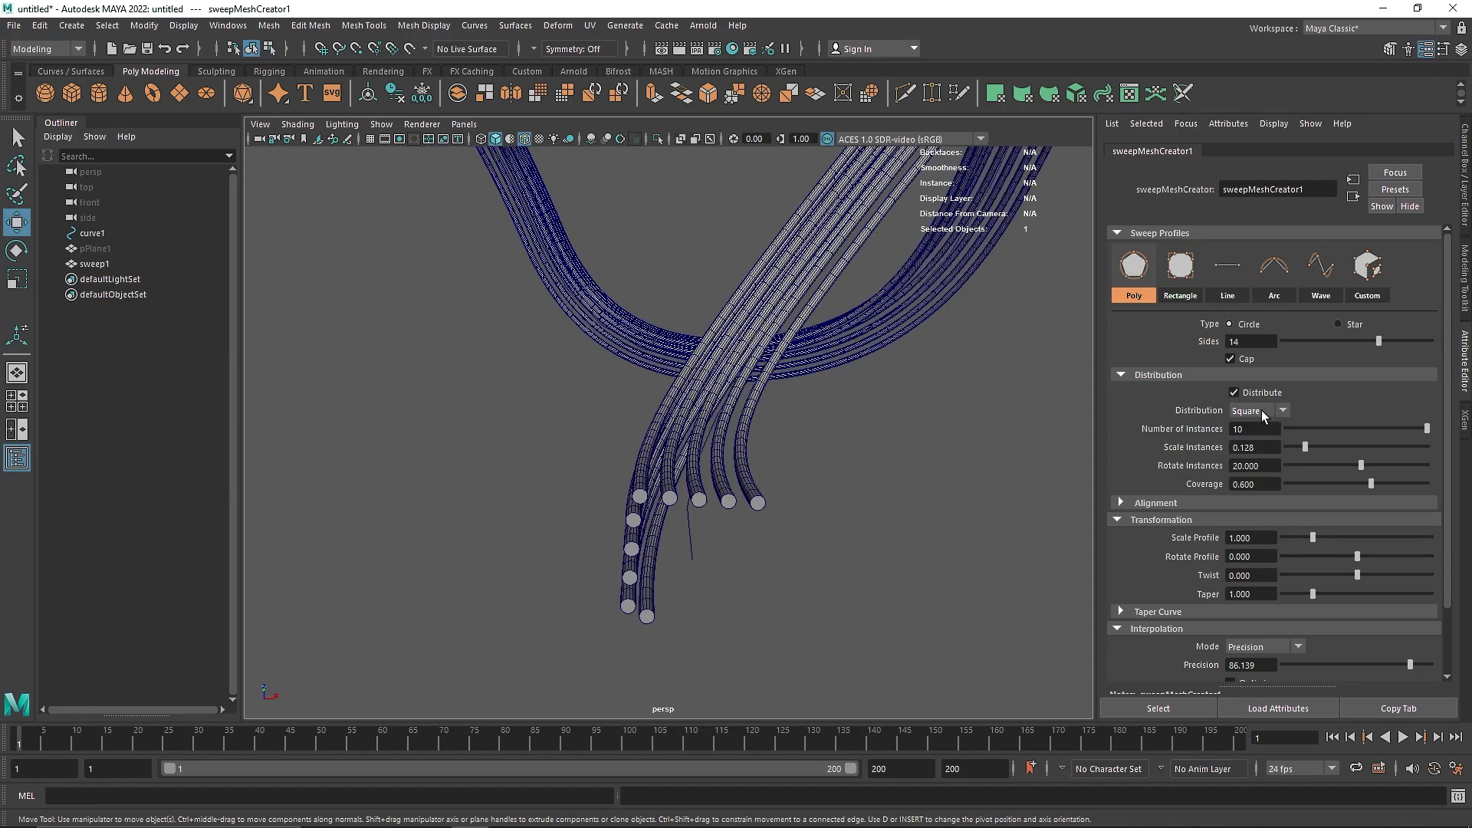
left_click_drag(1371, 483, 1428, 484)
left_click_drag(839, 510, 853, 461, "alt")
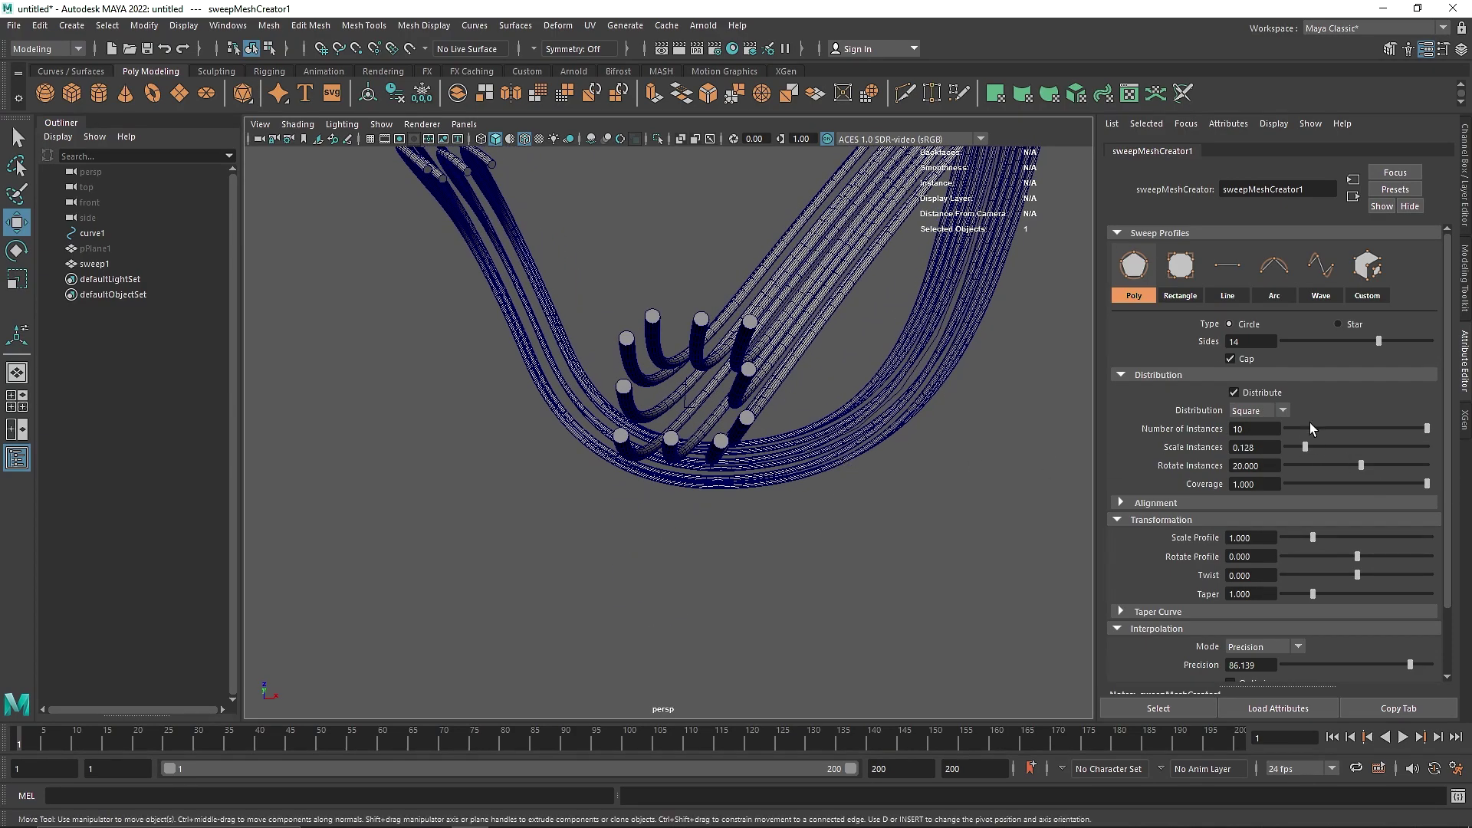
Step: Try the Linear distribution on the sweep, and switch it back to Square
left_click(1270, 409)
left_click(1266, 457)
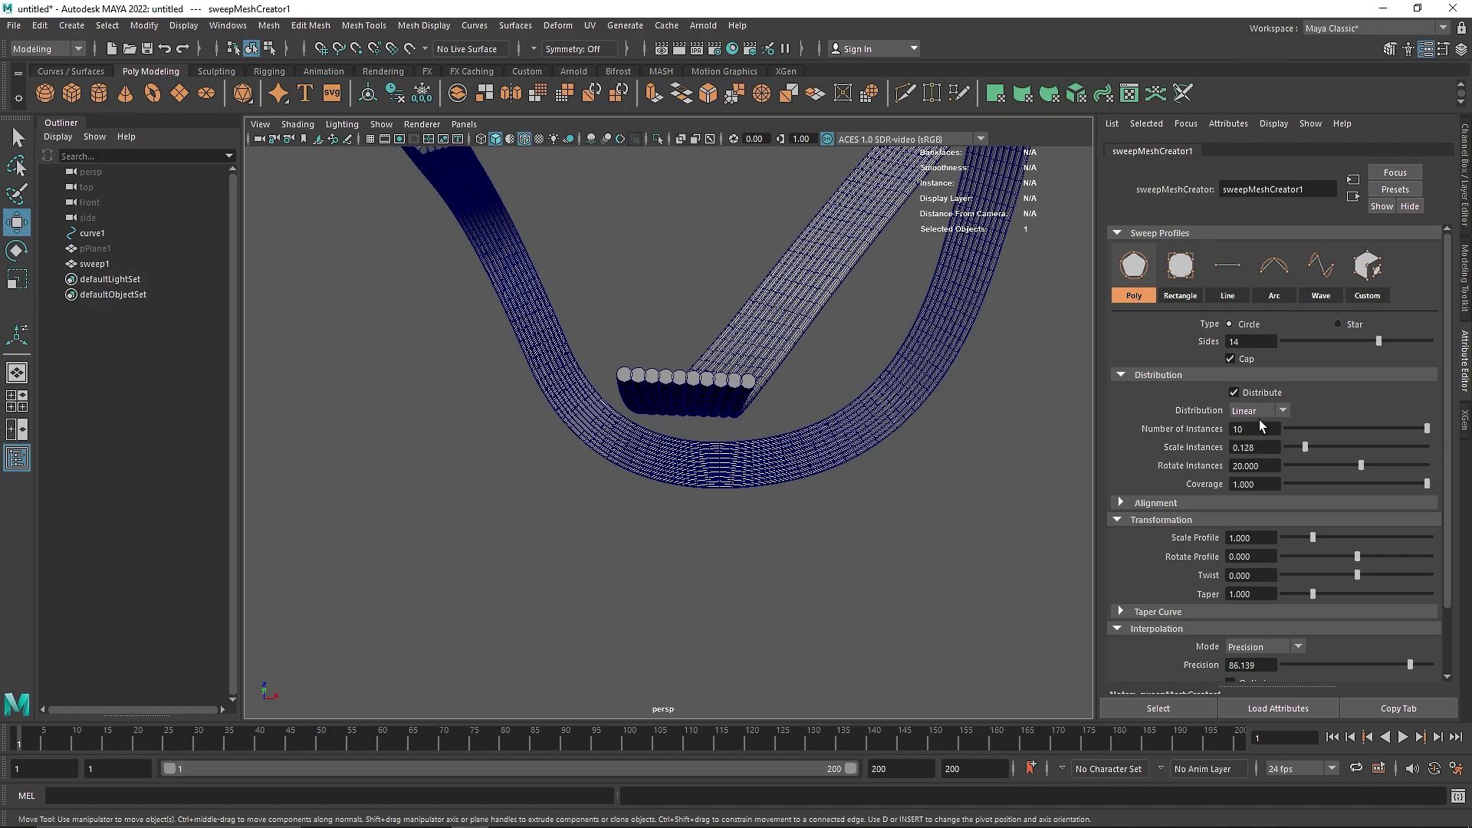
left_click(1266, 428)
left_click(1260, 442)
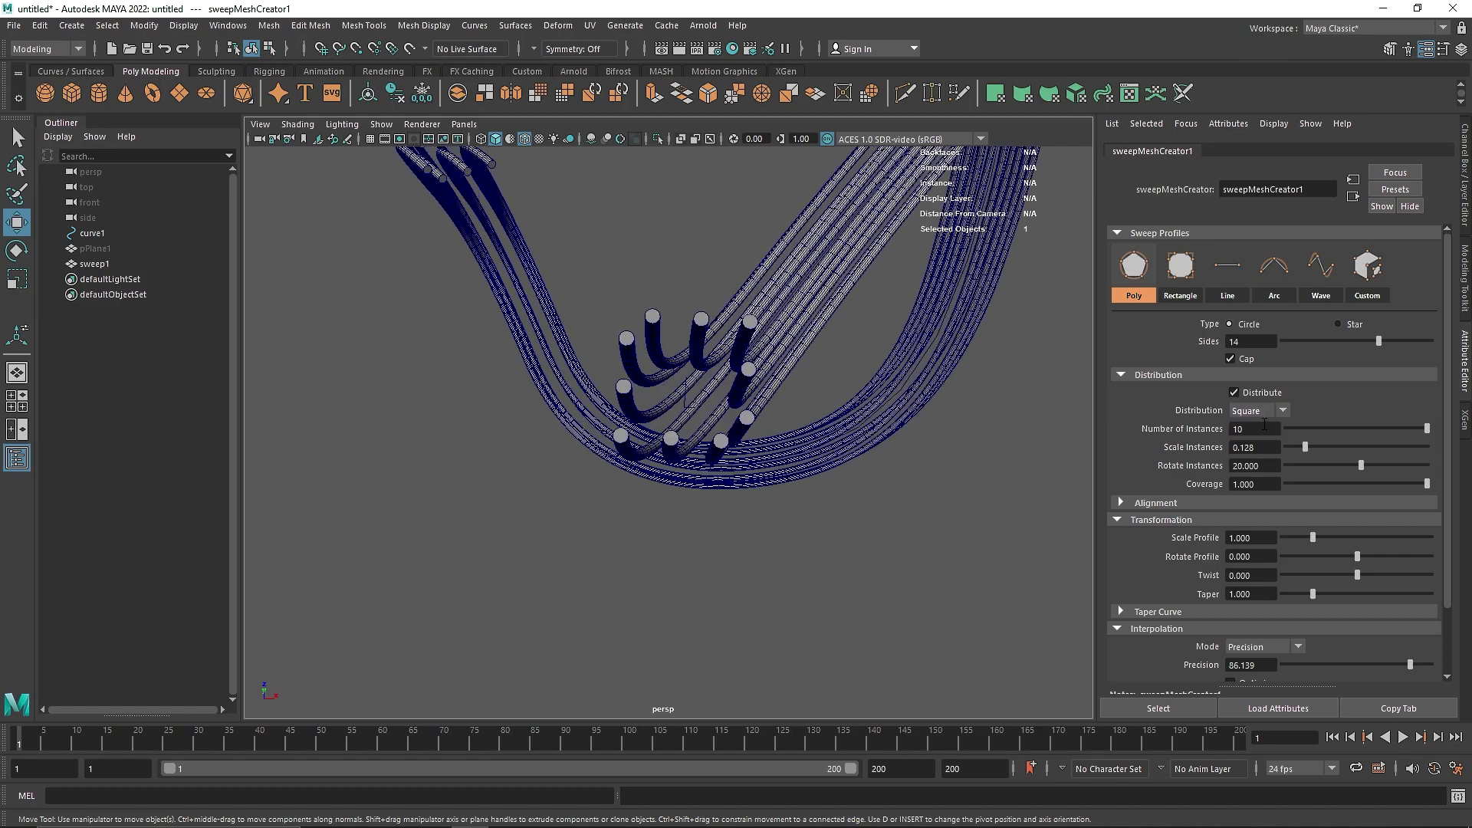
Step: Enable Align for the sweep and set Horizontal Offset to 0.600 and Vertical Offset to 0.556
left_click(1162, 506)
left_click(1249, 522)
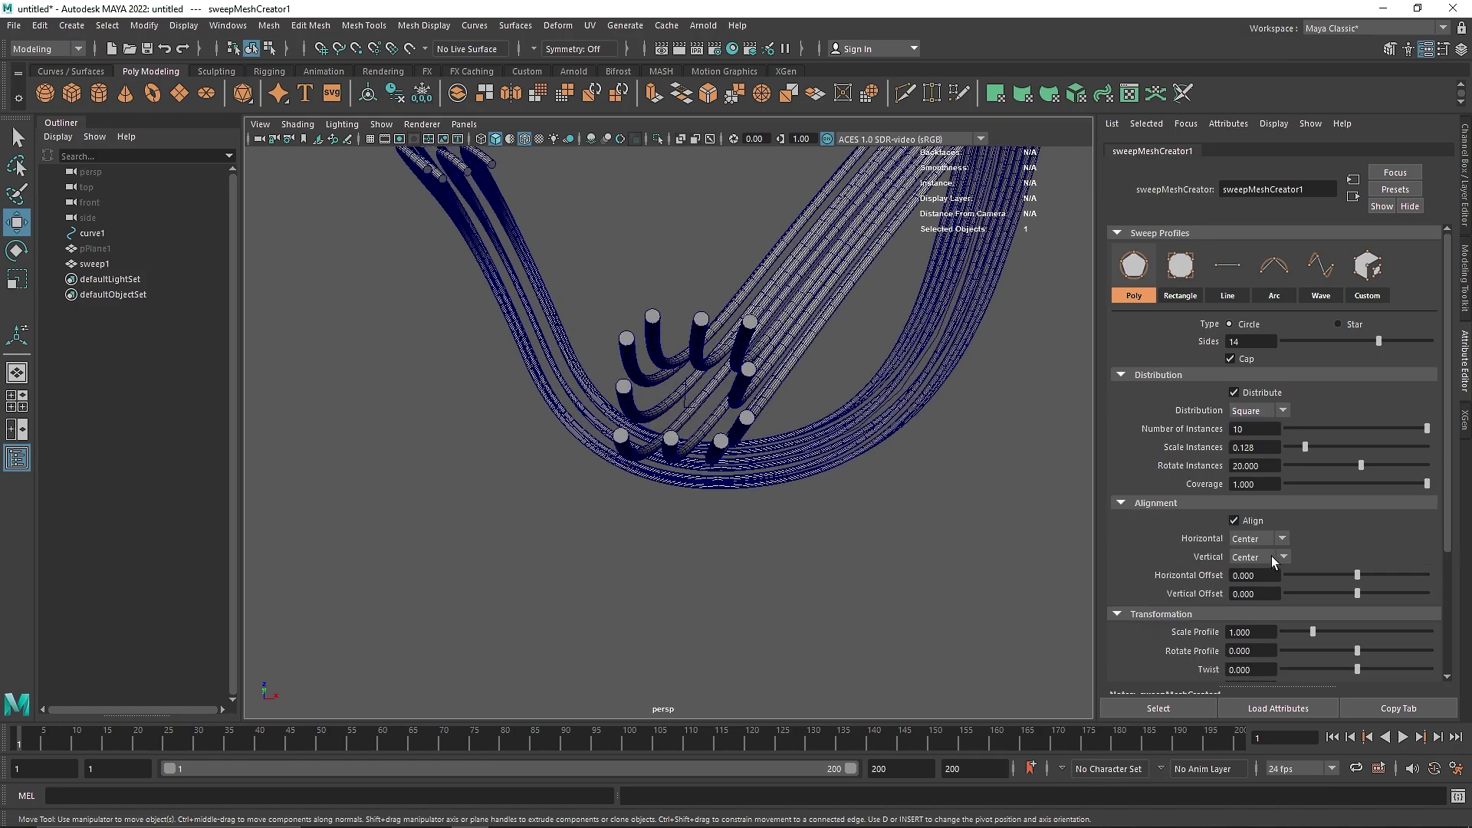
mouse_move(1358, 575)
left_mouse_down()
mouse_move(1313, 581)
mouse_move(1376, 594)
mouse_move(1378, 575)
left_mouse_up()
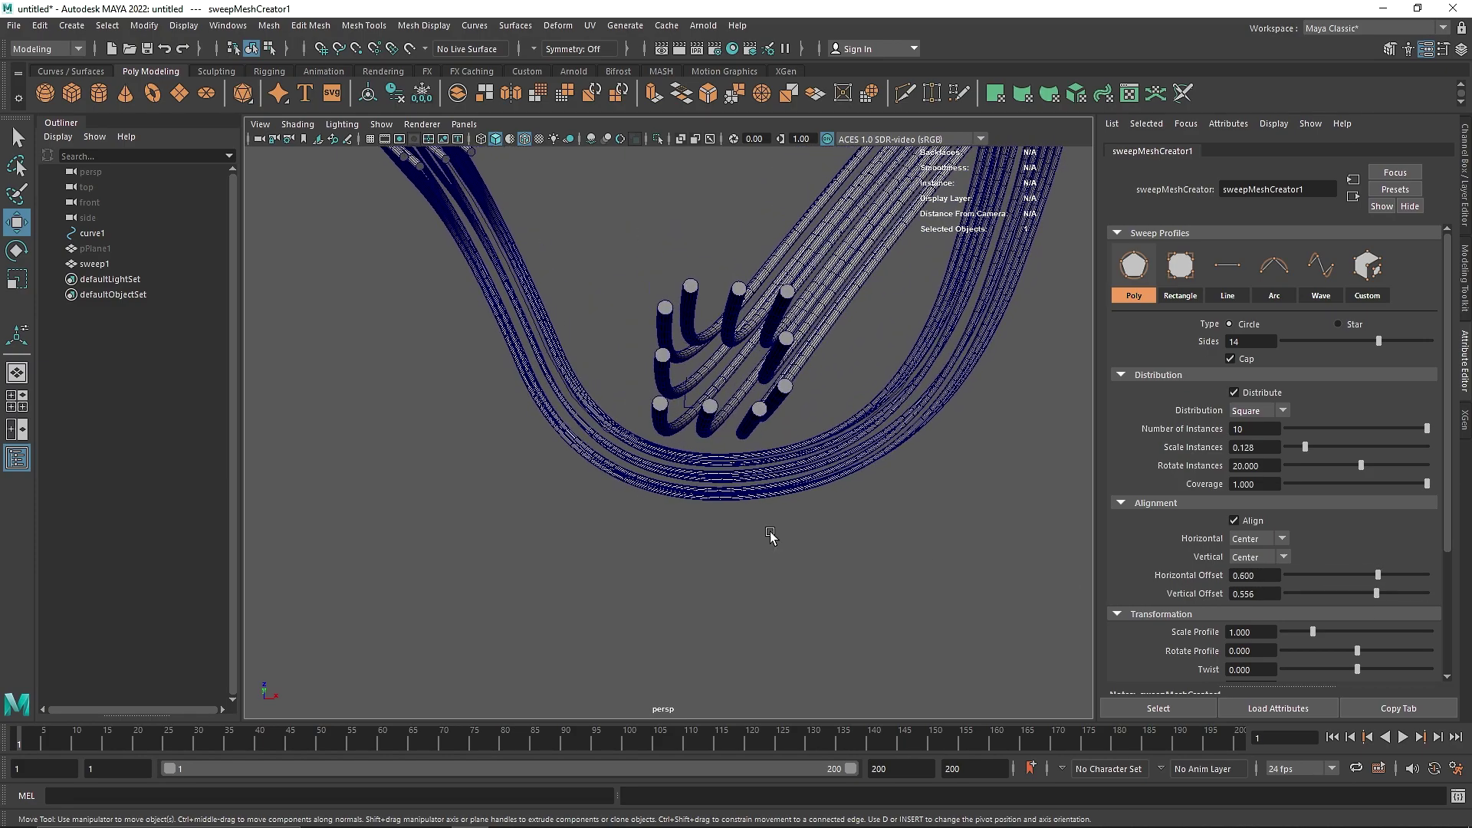
right_click_drag(771, 535, 507, 480, "alt")
left_click_drag(653, 465, 714, 515, "alt")
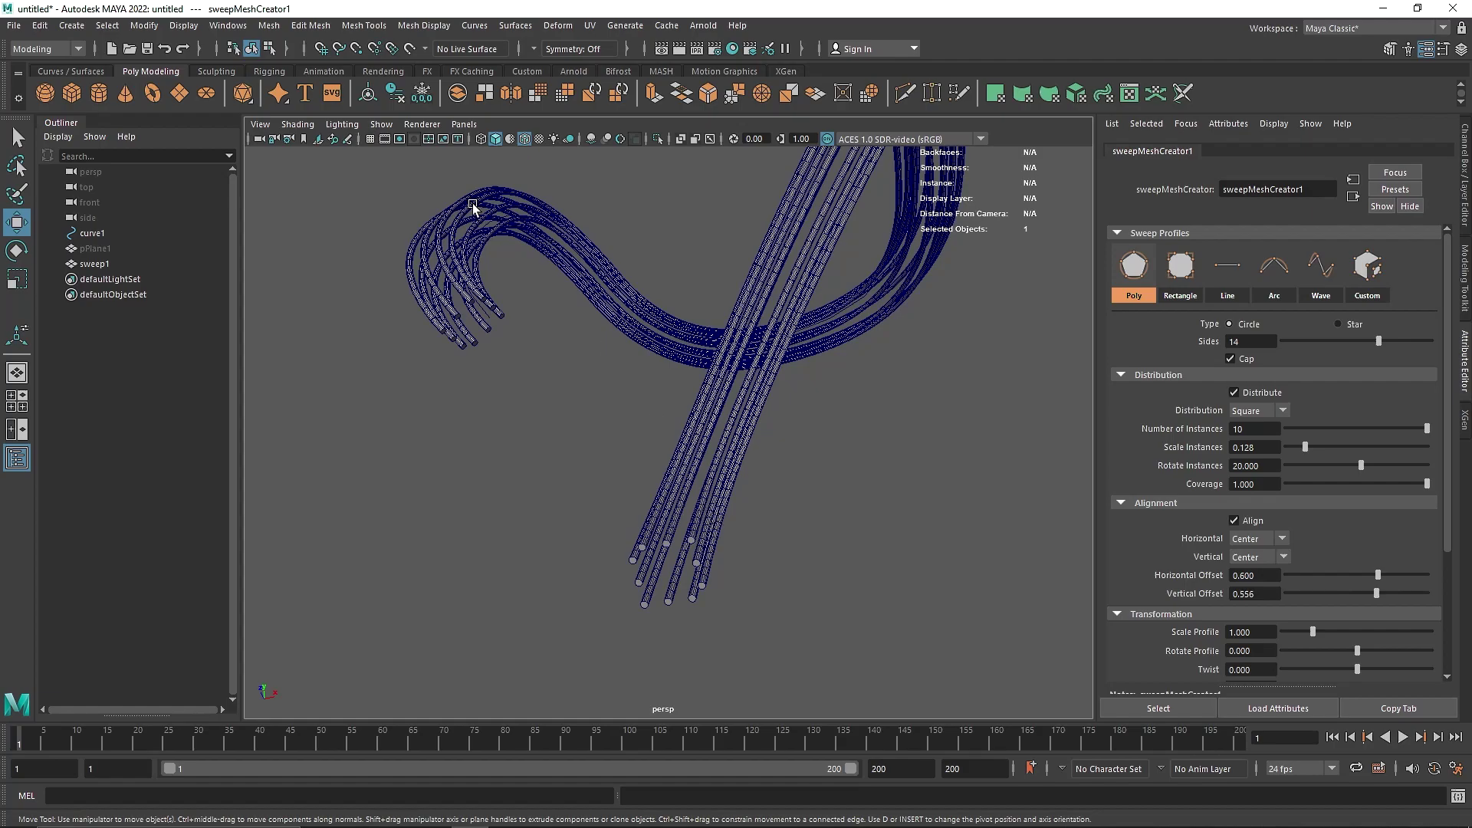
Step: Turn off the wireframe overlay on the shaded view and inspect the bundle of cables from several angles
left_click(523, 141)
left_click_drag(691, 330, 665, 381, "alt")
left_click_drag(668, 296, 638, 346, "alt")
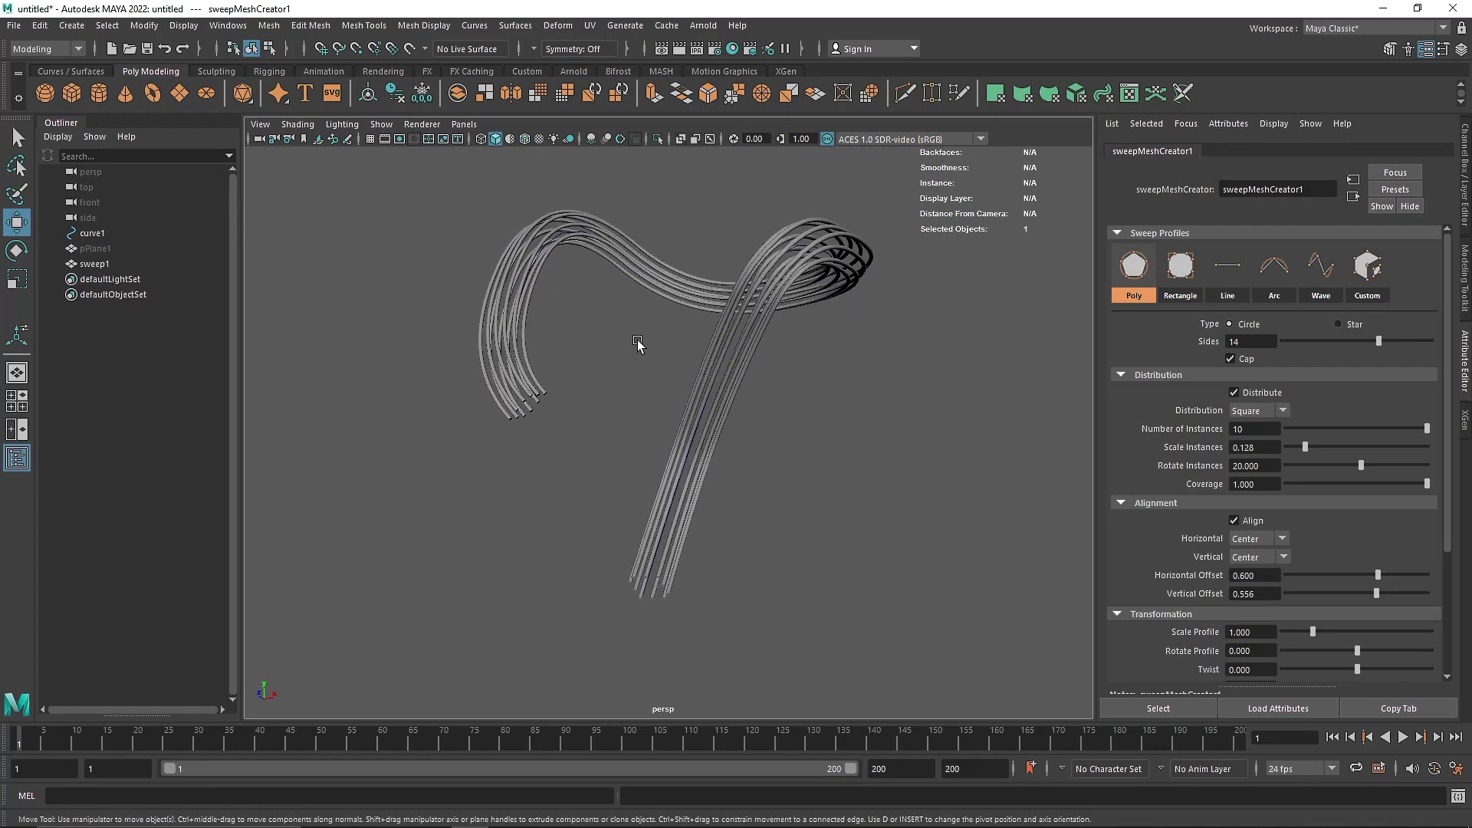